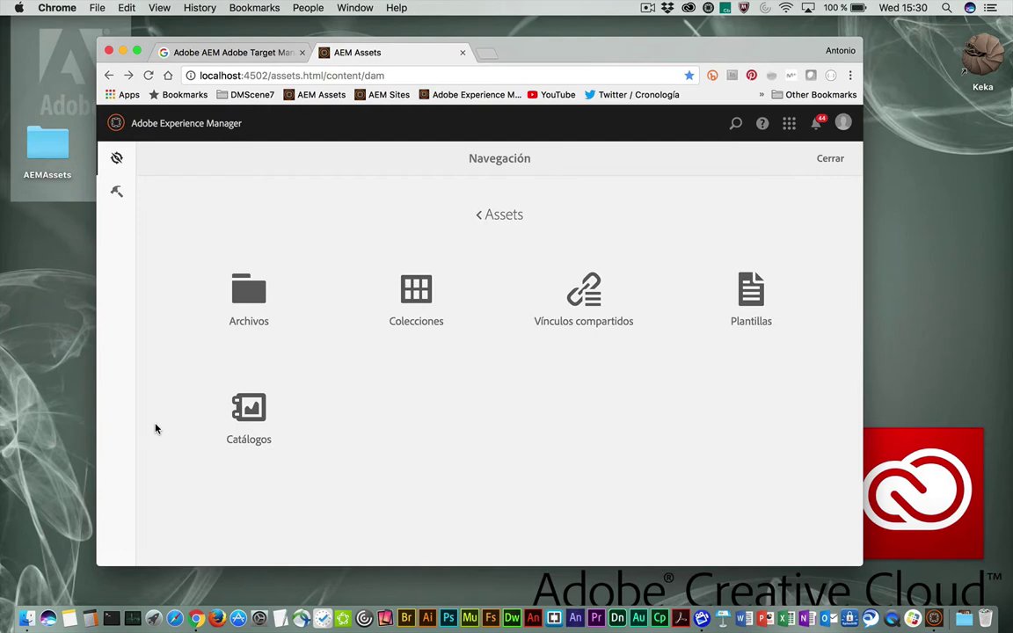
Step: Open the Lab folder in the asset files (Archivos) and look through the assets it contains
click(251, 298)
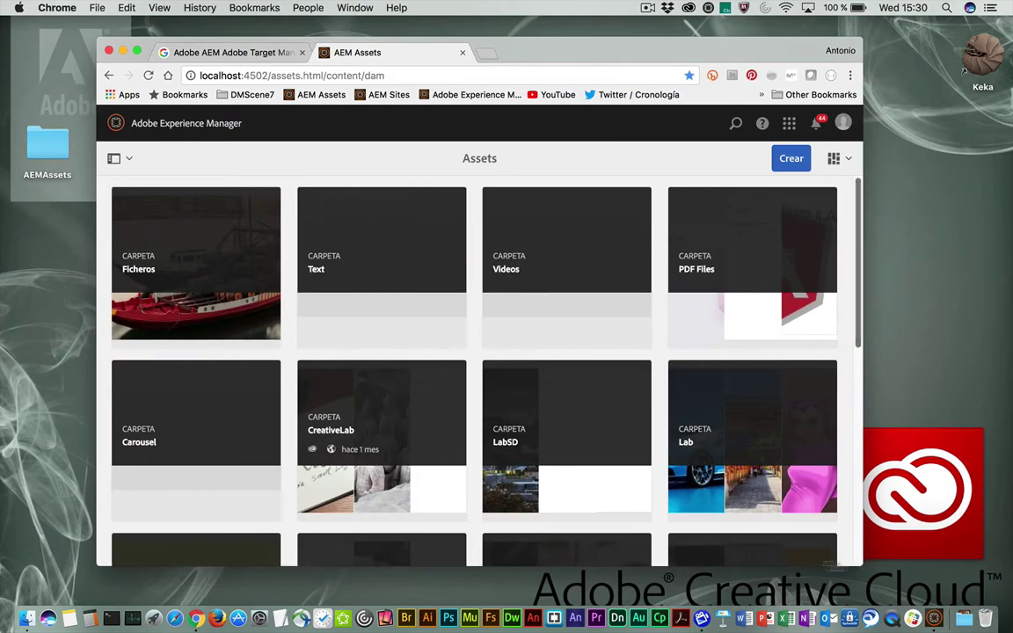
mouse_move(862, 564)
mouse_down()
mouse_move(516, 584)
mouse_move(845, 552)
mouse_move(798, 556)
mouse_move(869, 564)
mouse_up()
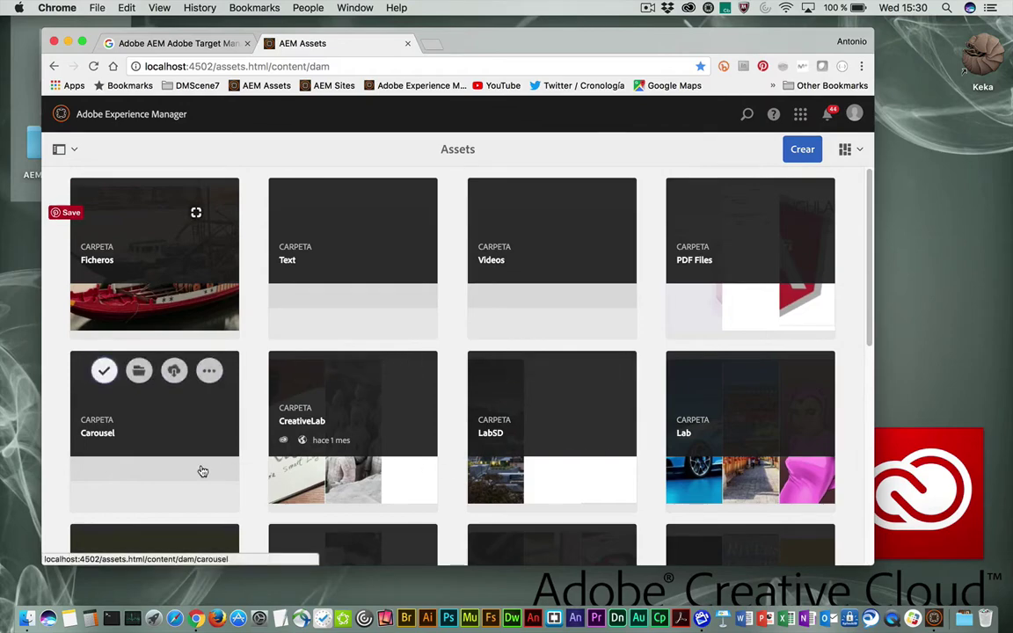
click(774, 414)
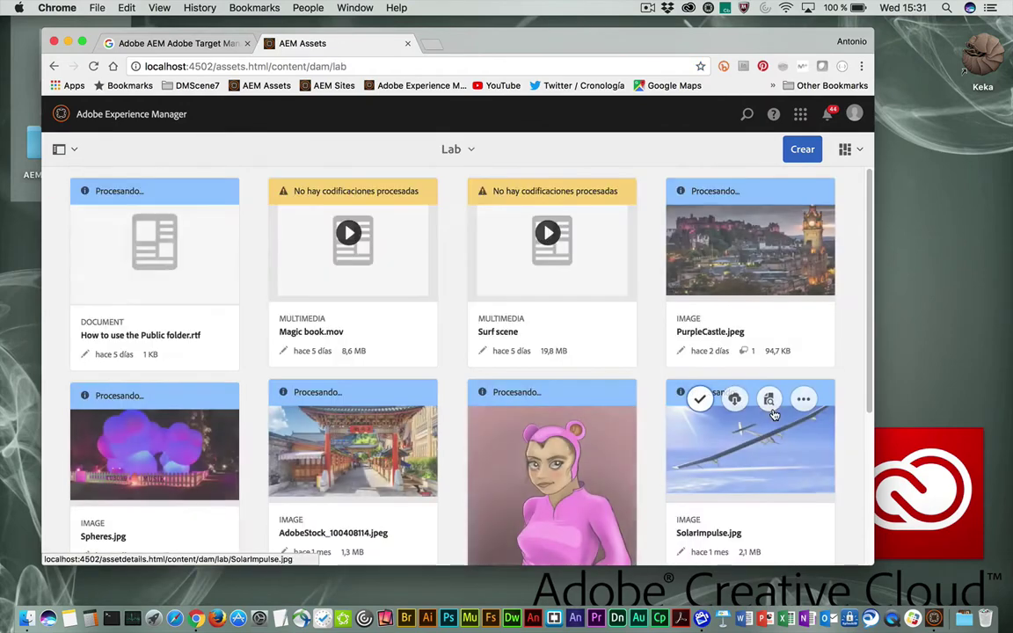
scroll(725, 441, down, 2)
scroll(722, 442, down, 1)
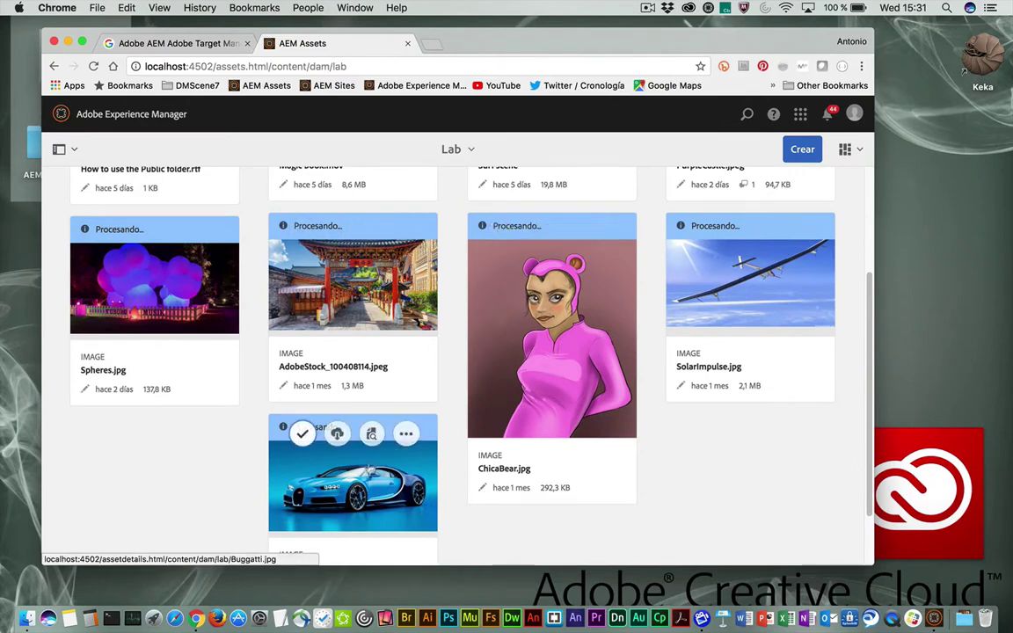
scroll(162, 435, up, 3)
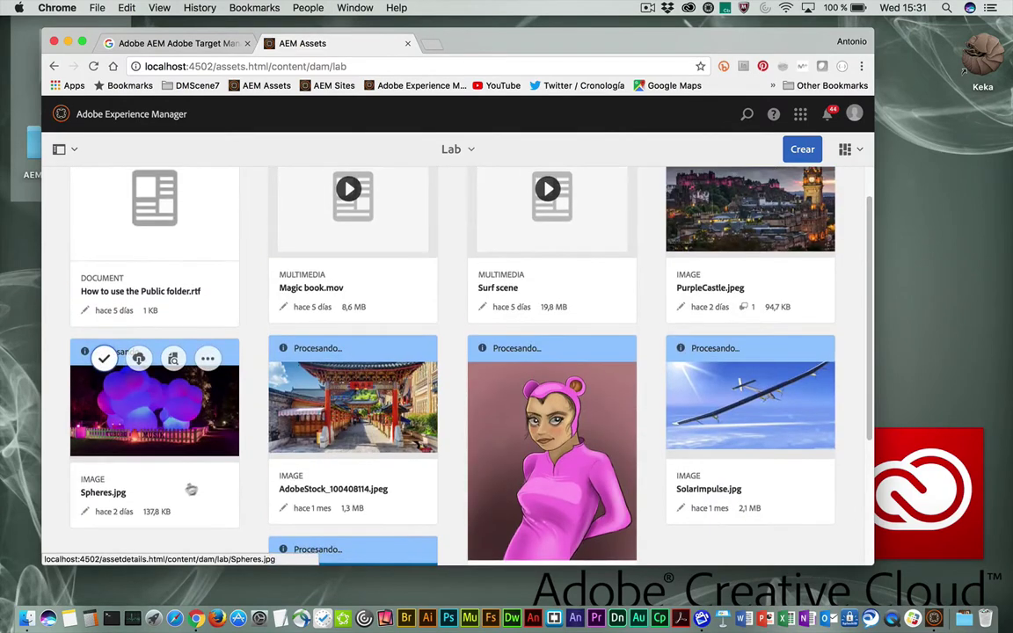
scroll(550, 290, up, 2)
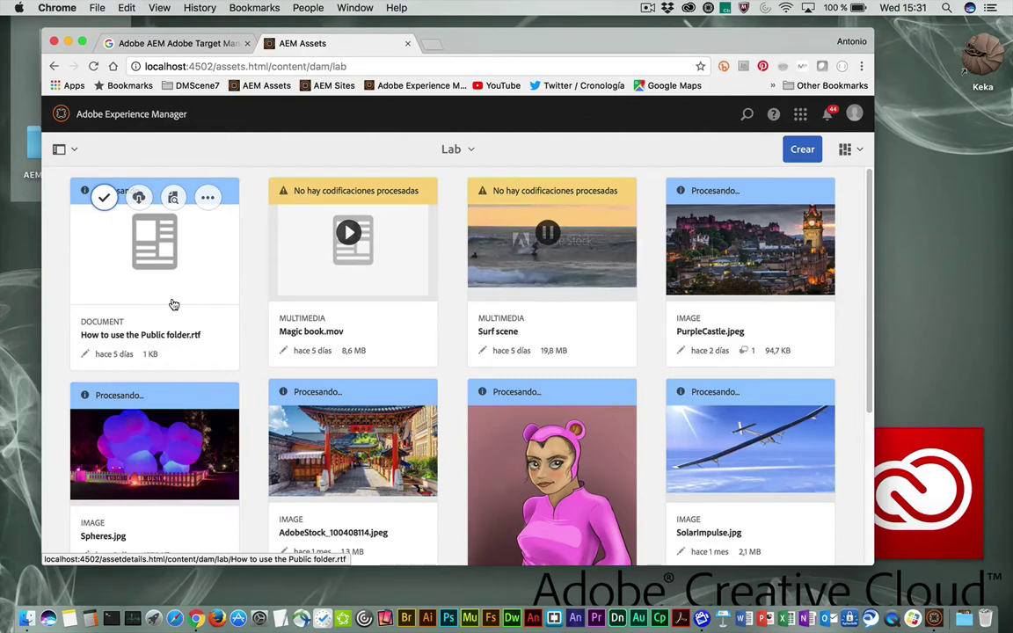
Step: Display the Lab folder in column view (Vista de columna) and in list view (Vista de lista)
click(862, 152)
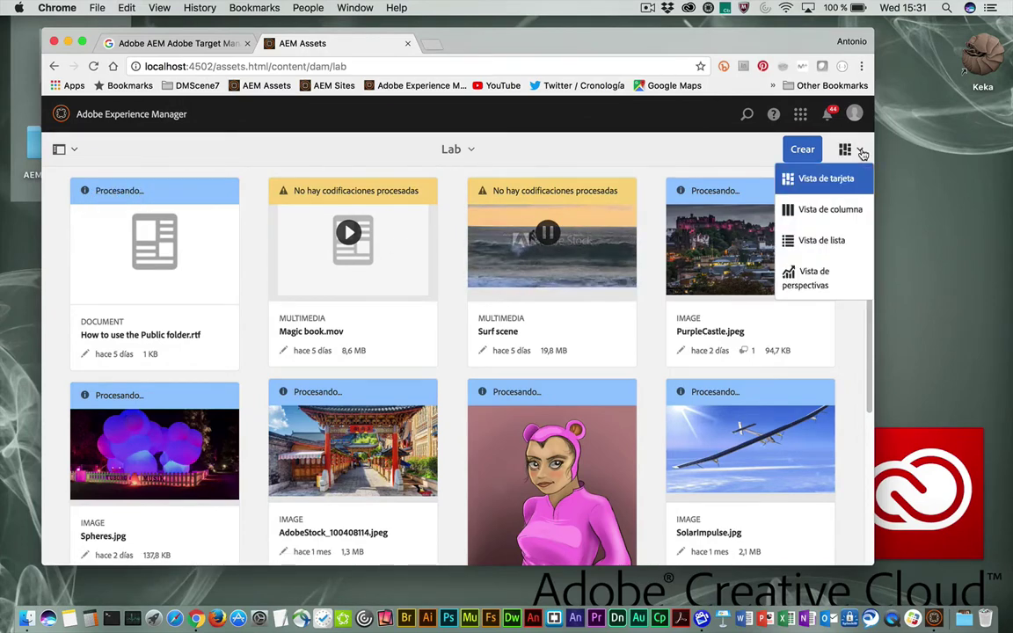
click(840, 212)
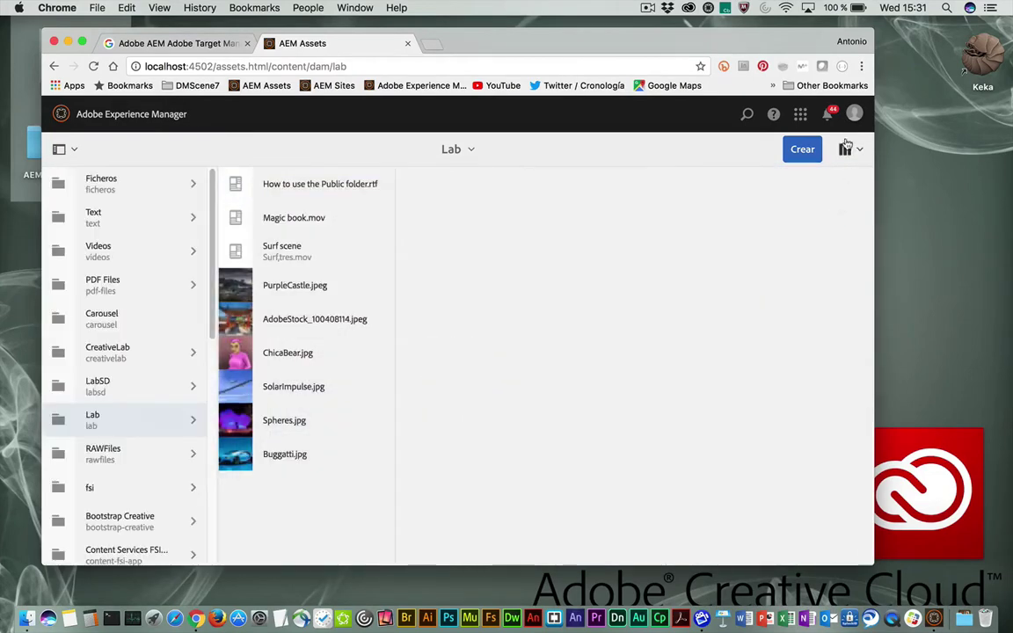
click(860, 153)
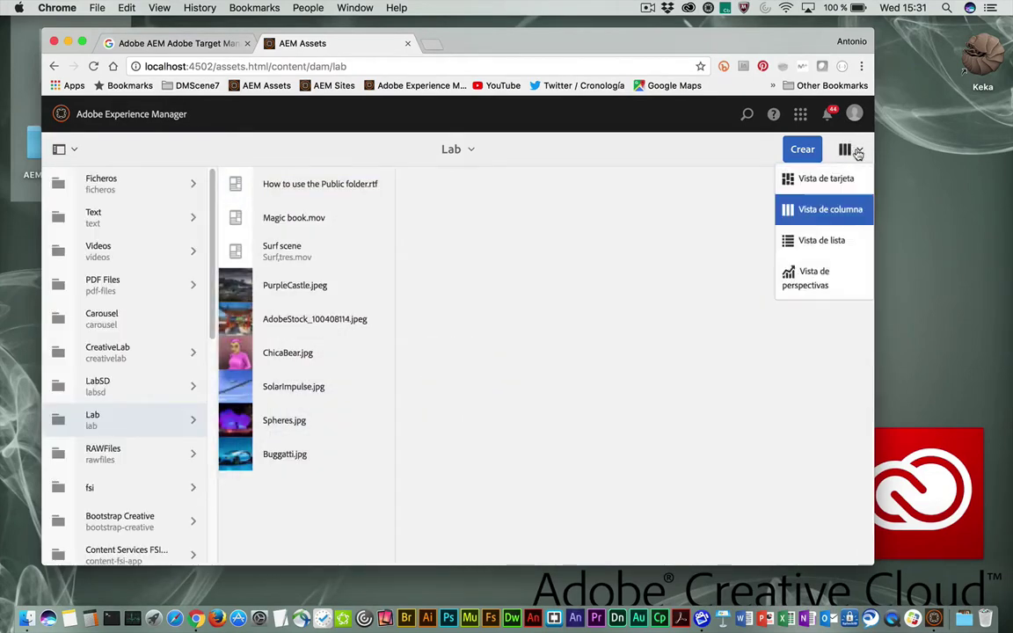
click(823, 243)
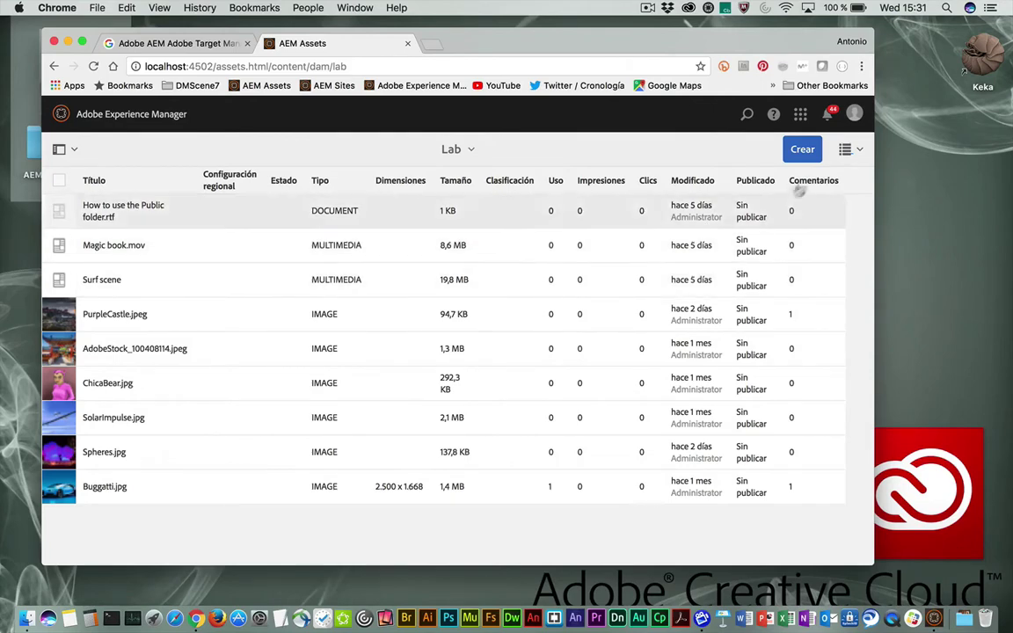
Step: Display the Lab folder in Vista de perspectivas and return it to Vista de columna
click(861, 152)
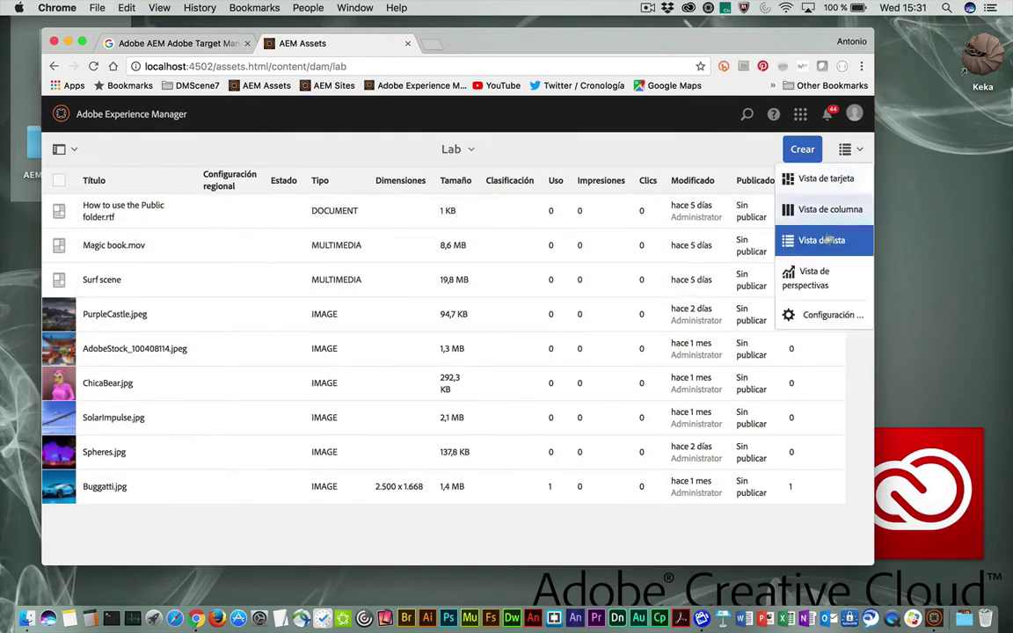
click(826, 282)
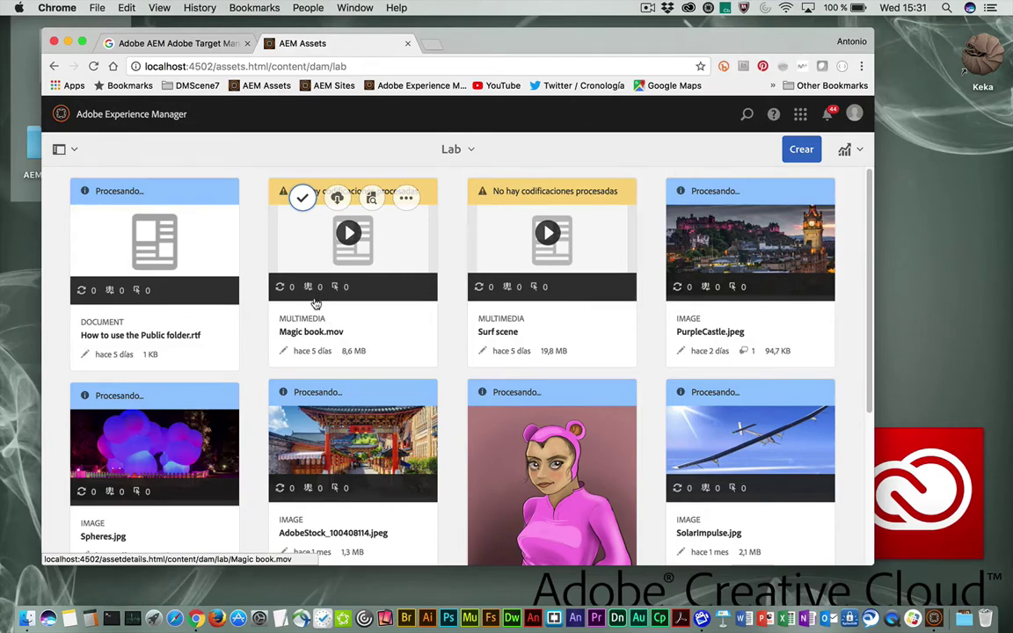
click(861, 149)
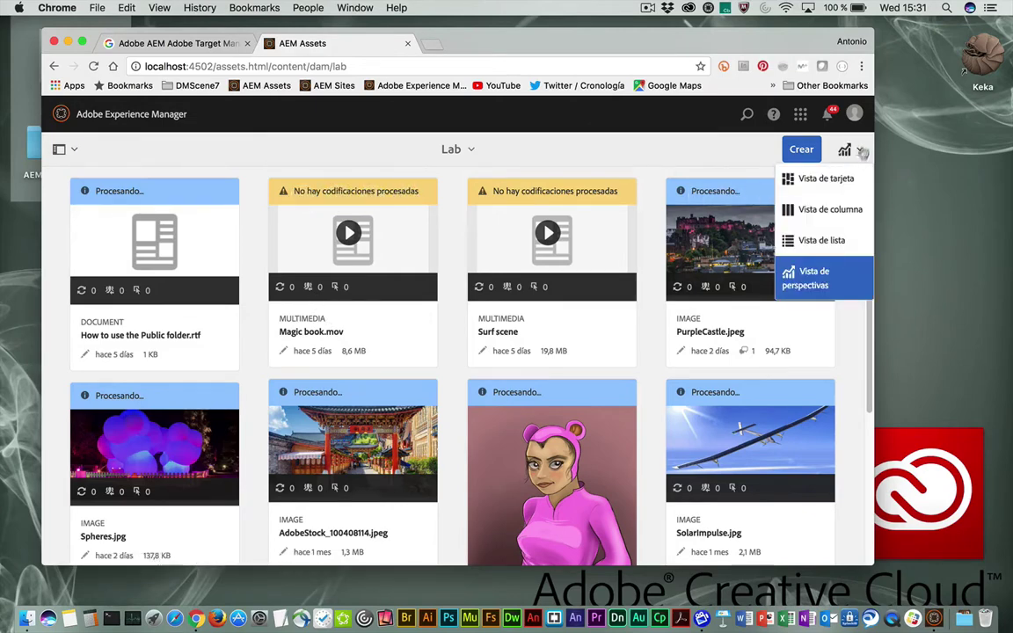
click(840, 210)
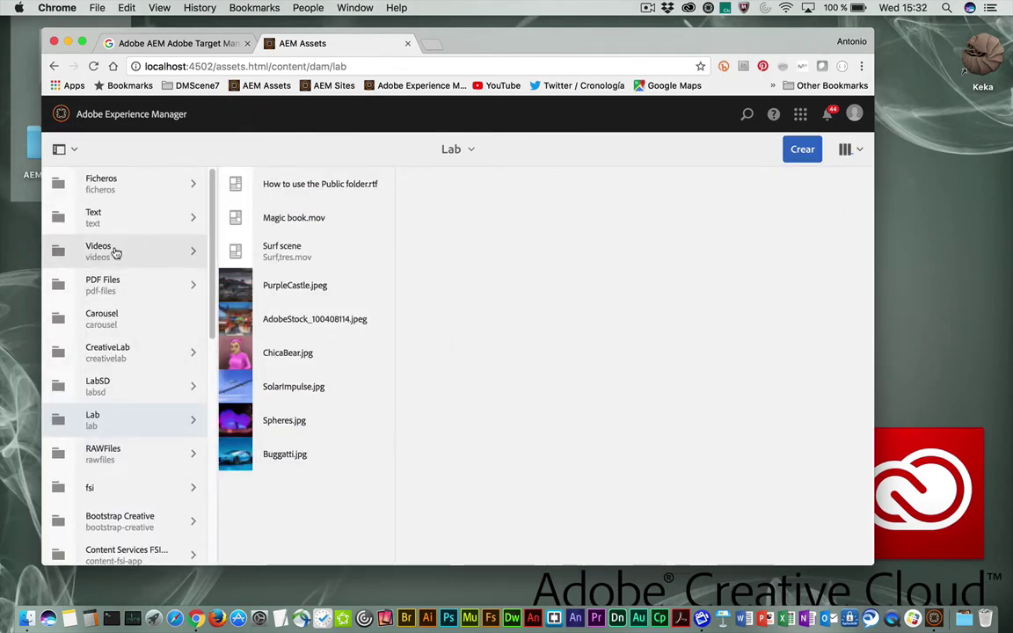
Step: Browse the folder column, open the PDF Files folder and select the PeaceTech Lab South Sudan lexicon document
scroll(115, 359, down, 1)
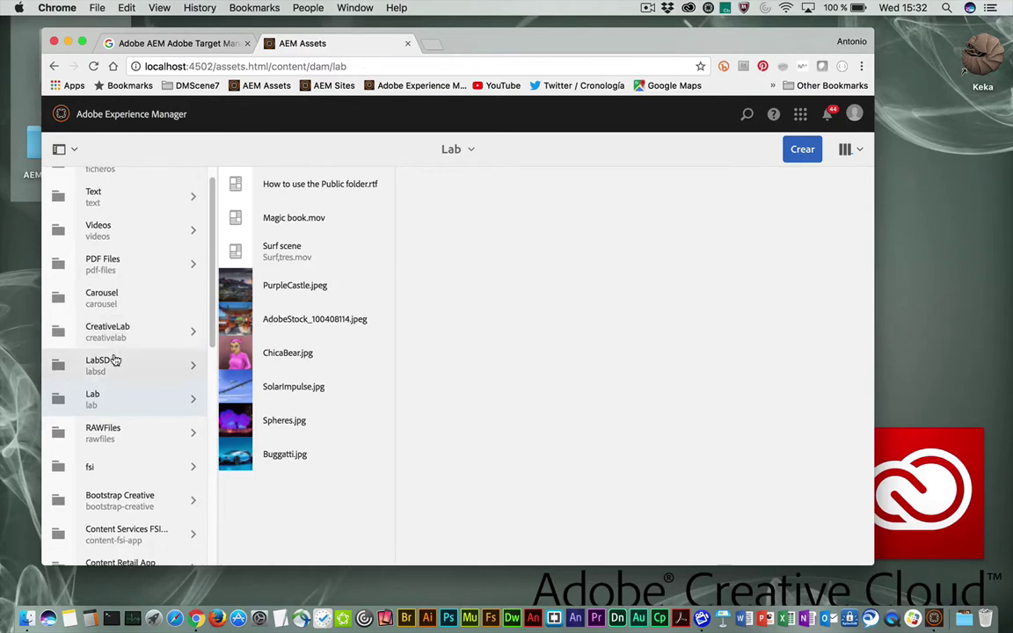
scroll(114, 361, down, 2)
scroll(115, 359, down, 12)
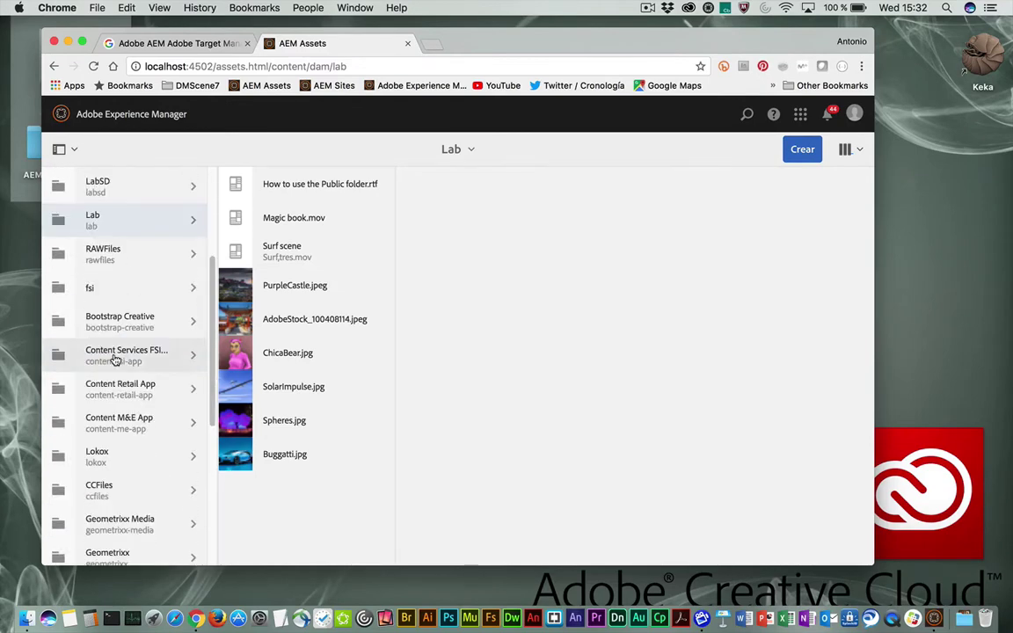
scroll(115, 358, down, 2)
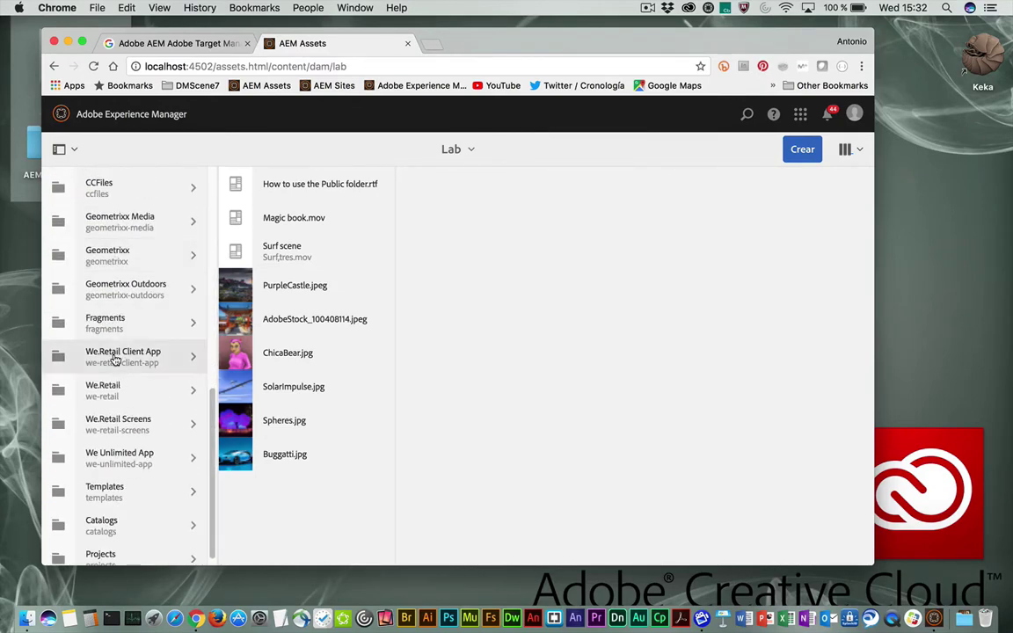
scroll(115, 360, down, 1)
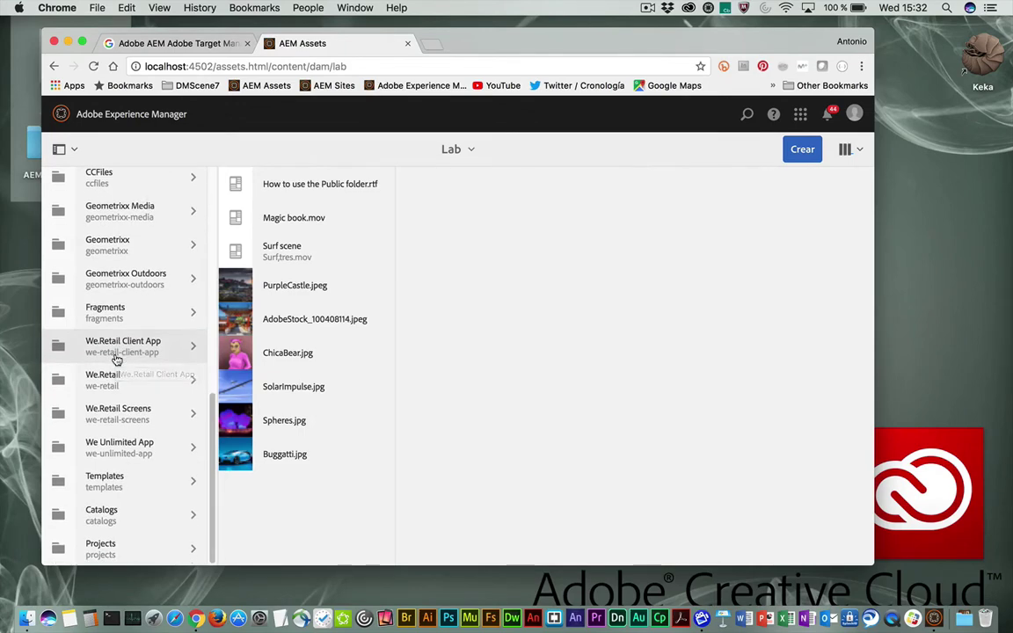
scroll(115, 361, up, 15)
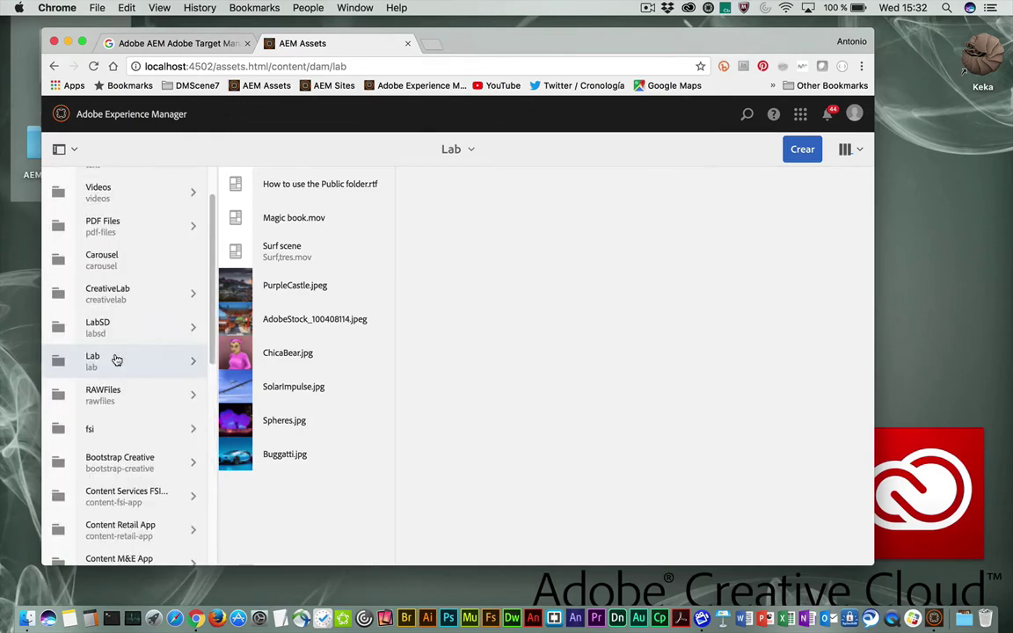
click(115, 225)
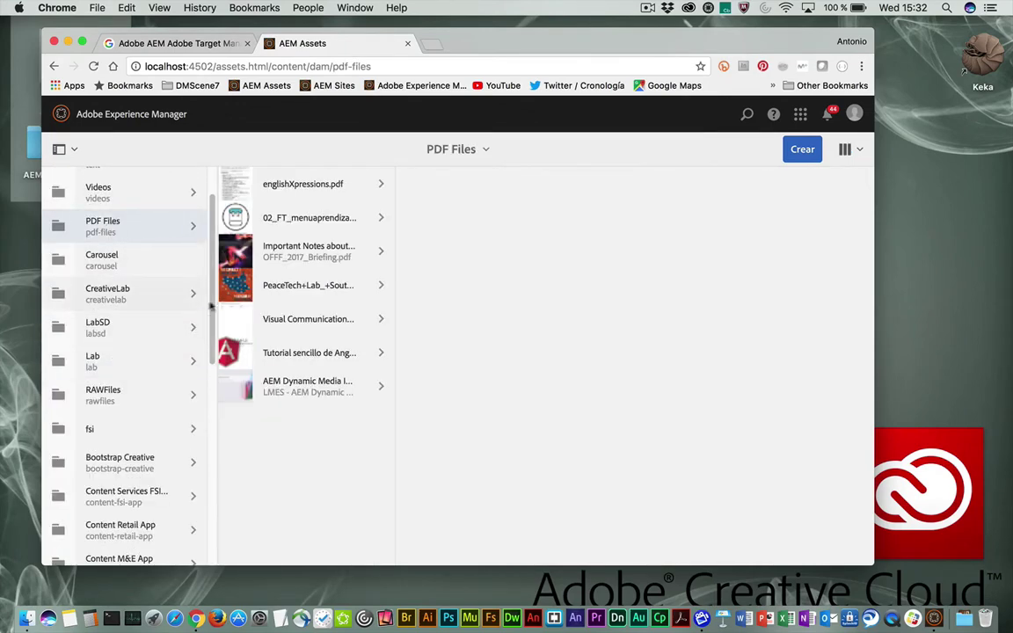
click(234, 285)
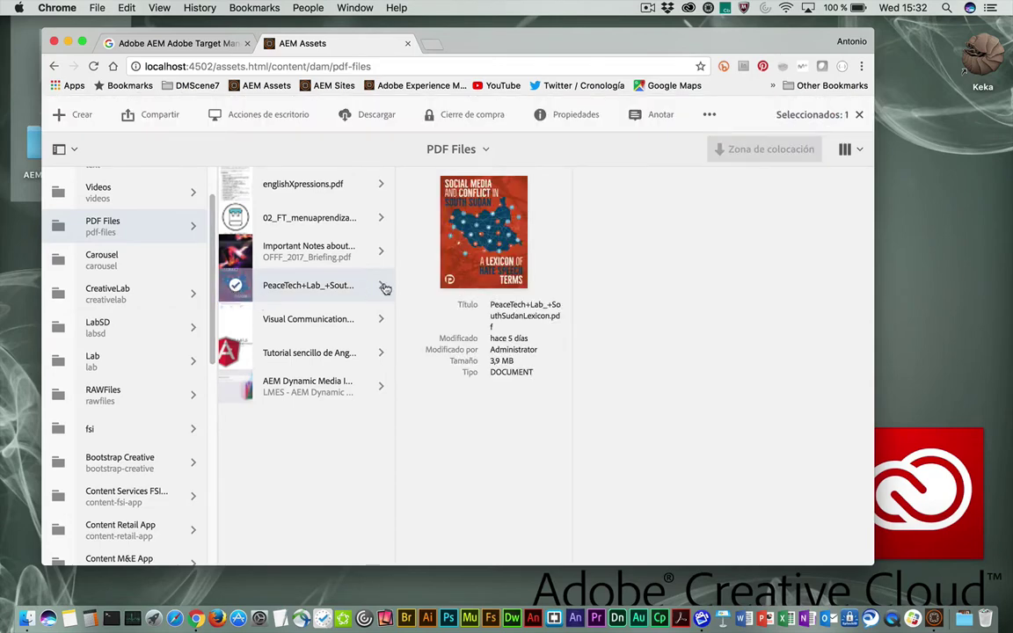
Step: Open the subassets of the PeaceTech Lab PDF and preview page3.pdf, page6.pdf and page7.pdf
click(384, 287)
click(466, 188)
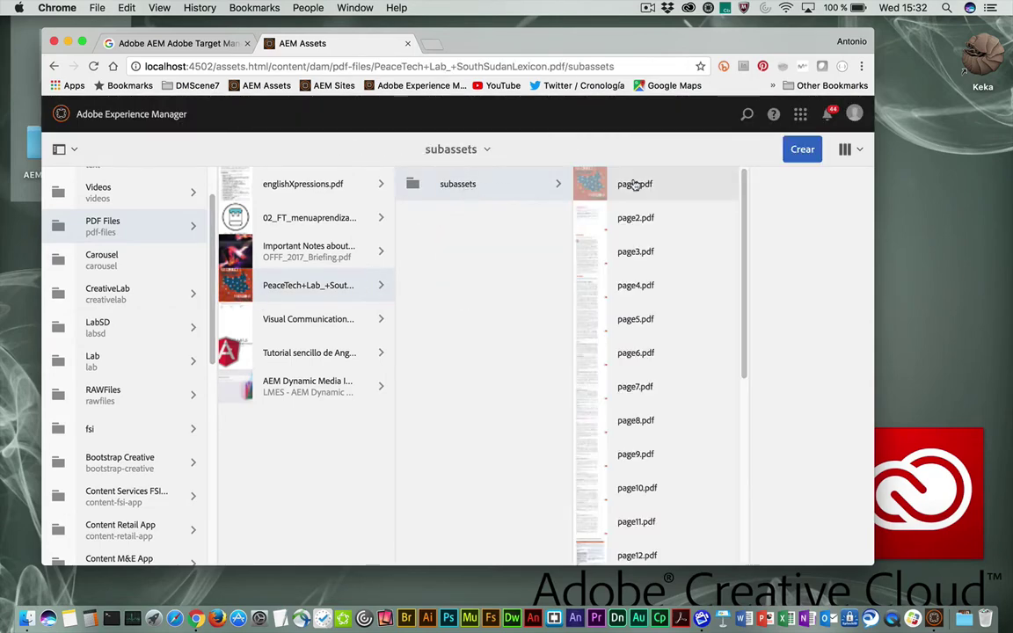
click(608, 257)
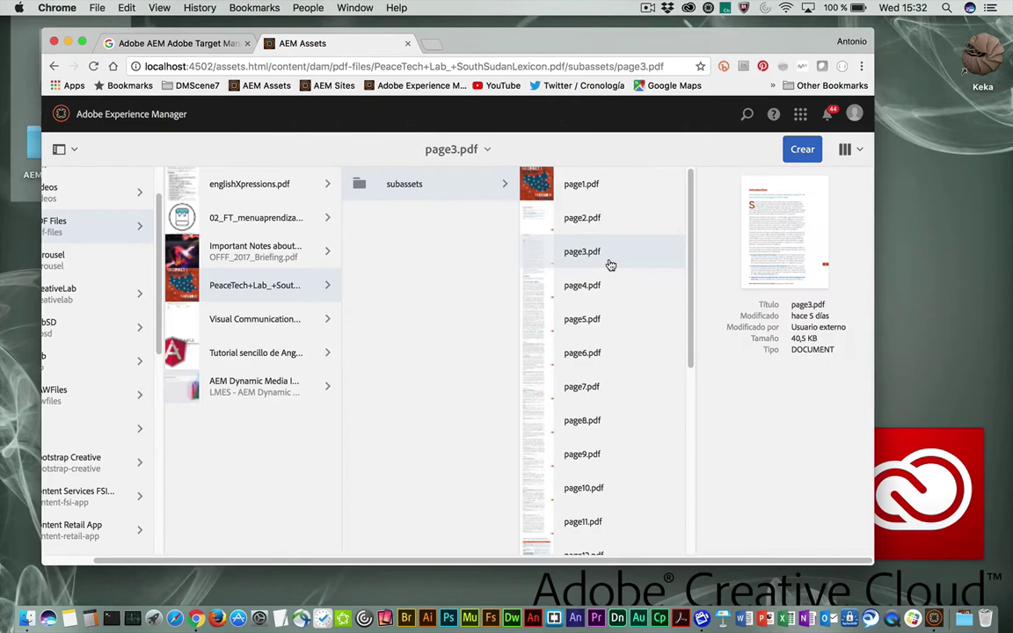
click(565, 352)
click(563, 385)
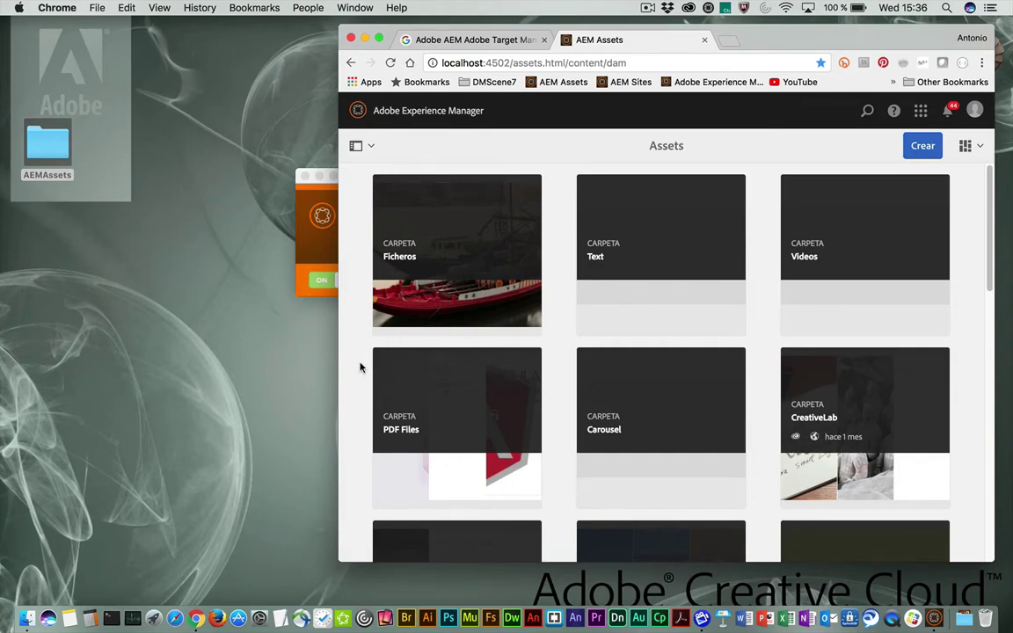
Step: Upload Castle.jpeg from the AEM Demo - Smart Image Search Assets folder inside the desktop's AEMAssets folder to the Ficheros asset folder
click(471, 264)
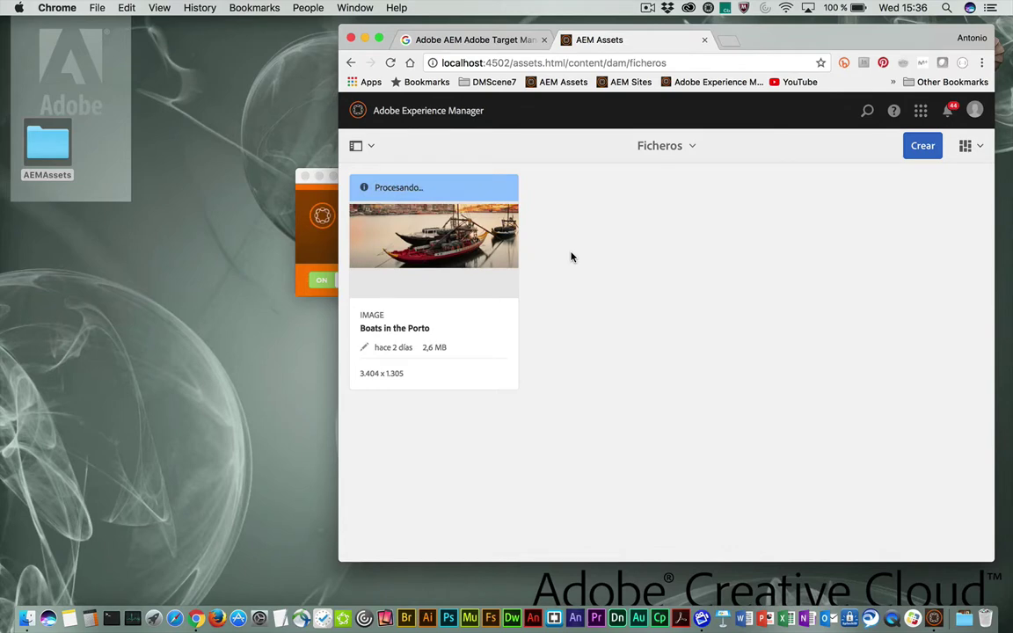
double_click(53, 156)
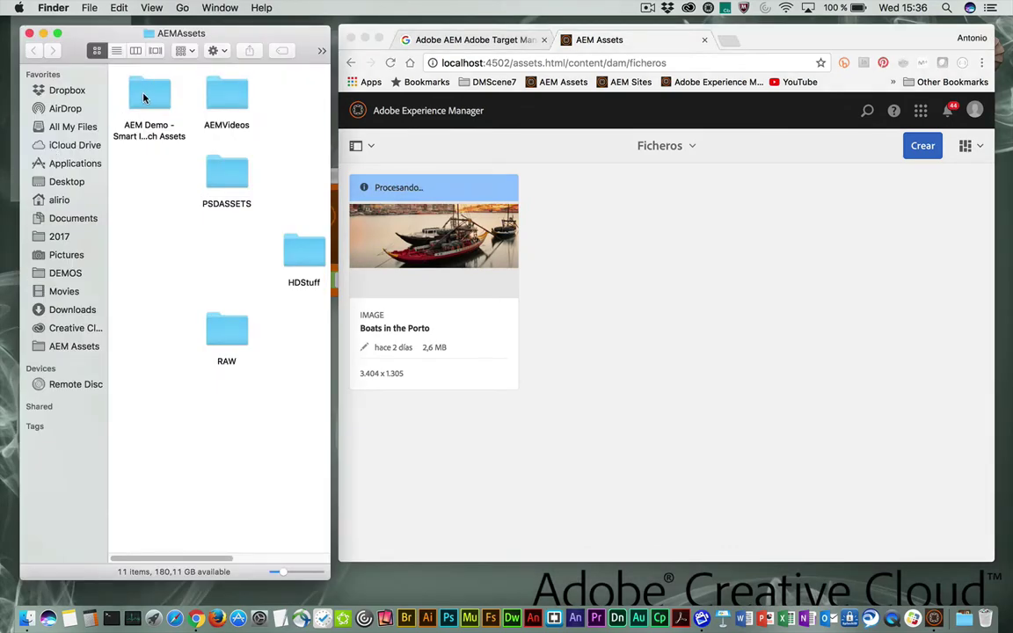
double_click(145, 95)
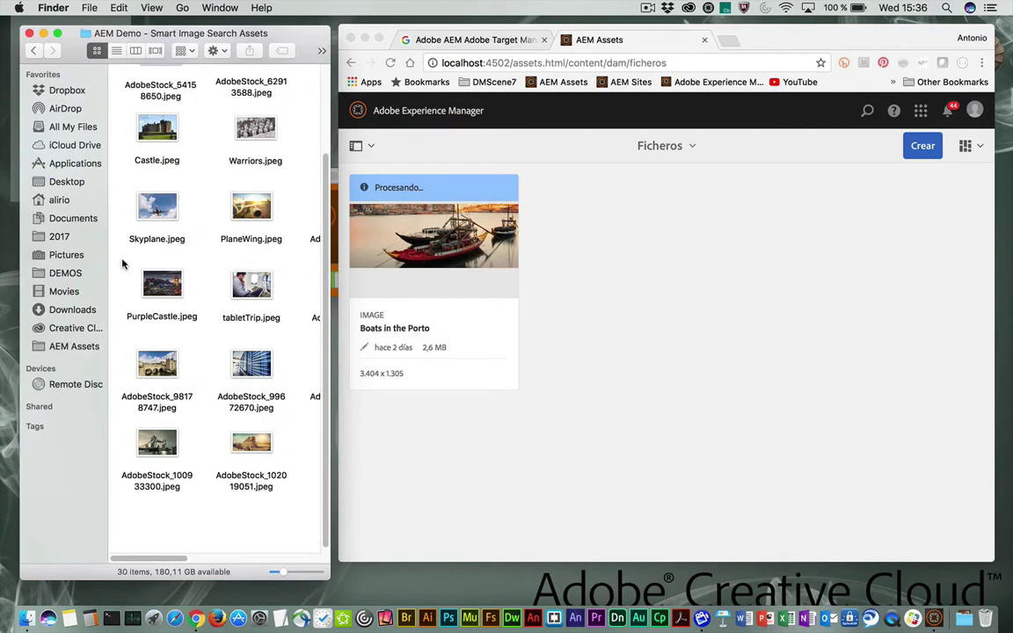
drag(141, 125, 701, 294)
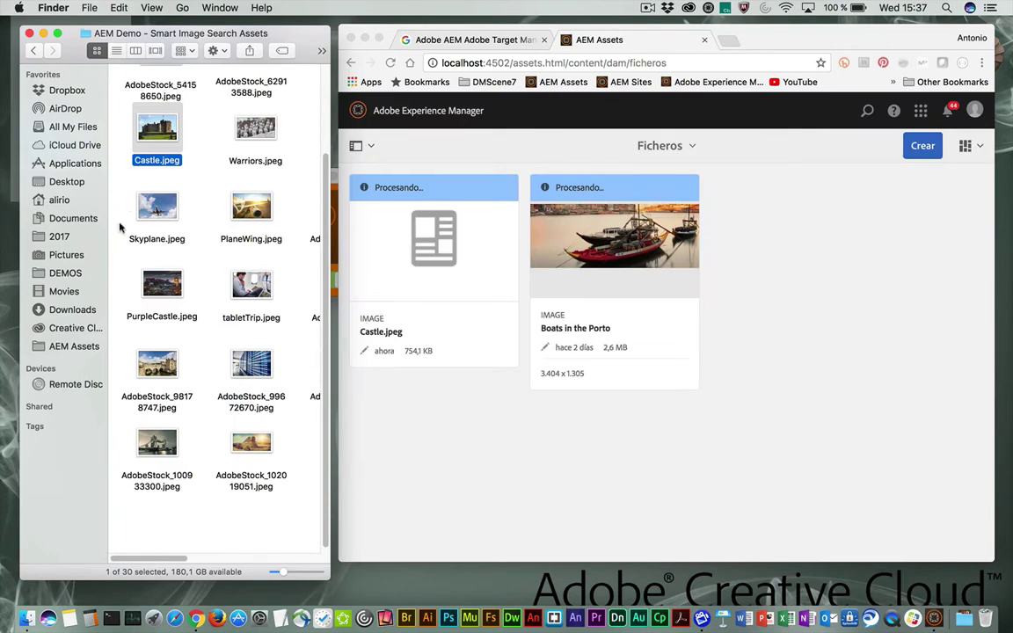
Step: Upload Skyplane.jpeg, PlaneWing.jpeg, PurpleCastle.jpeg and tabletTrip.jpeg together to the Ficheros folder and reload the page
drag(109, 178, 235, 274)
drag(160, 219, 782, 302)
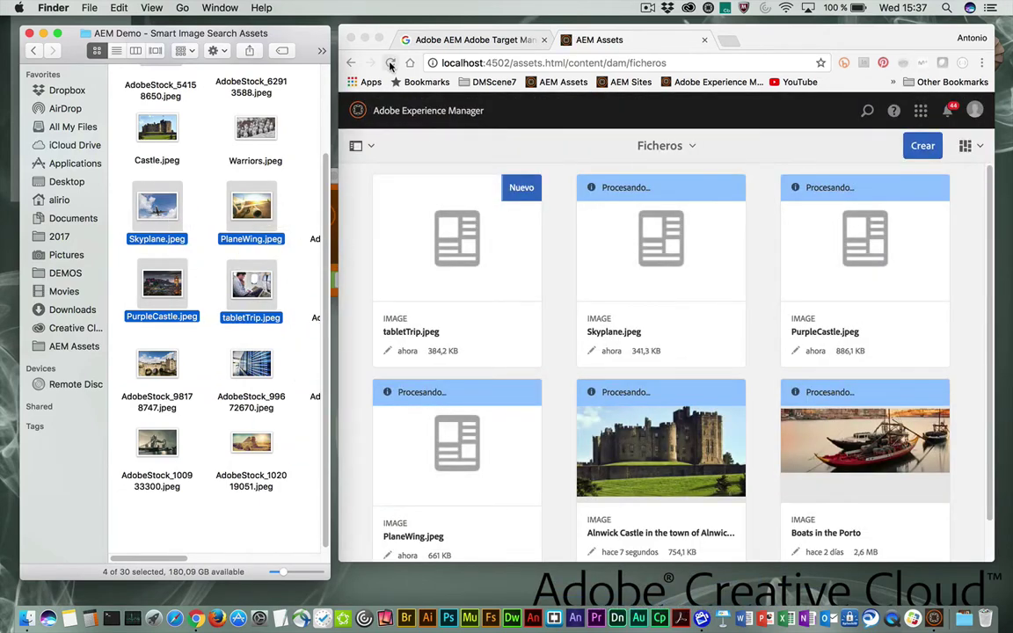
click(391, 63)
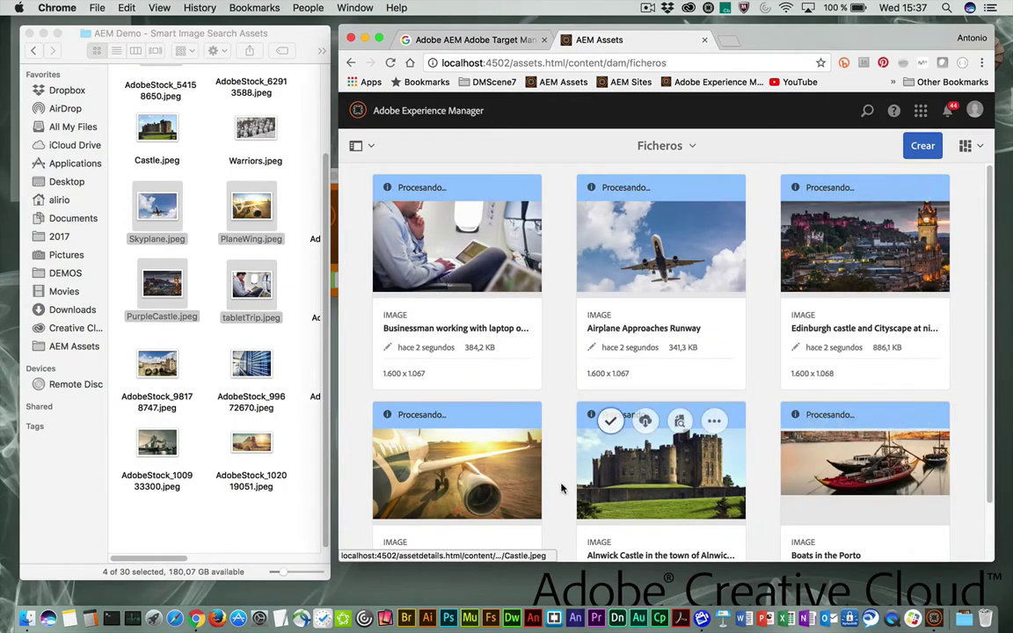
scroll(358, 512, down, 1)
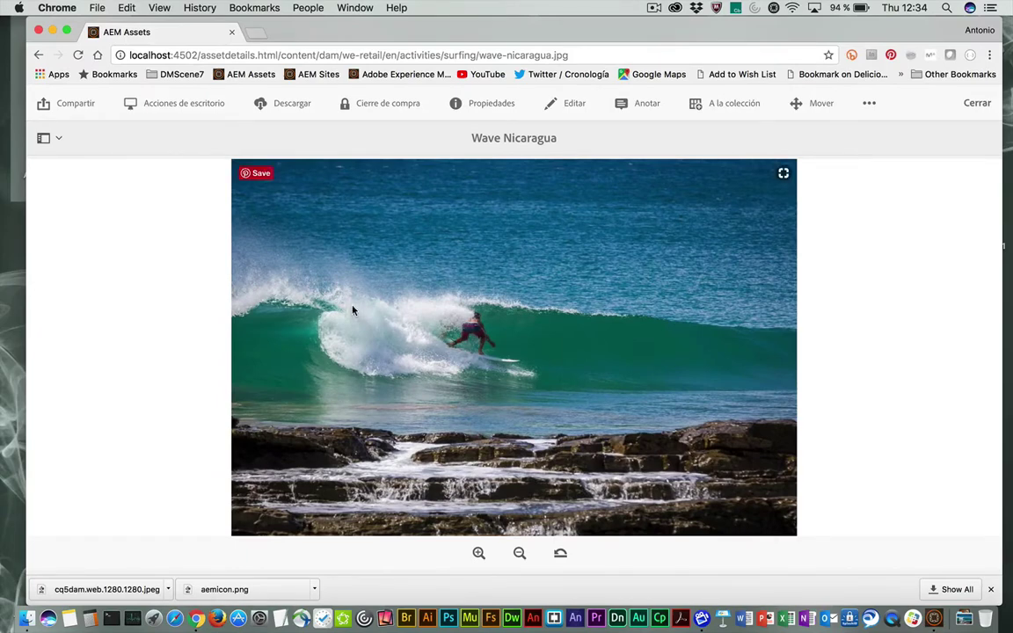
Step: Start sharing the Wave Nicaragua image by link (Compartir vínculo) and add the second suggested contact as recipient
click(88, 109)
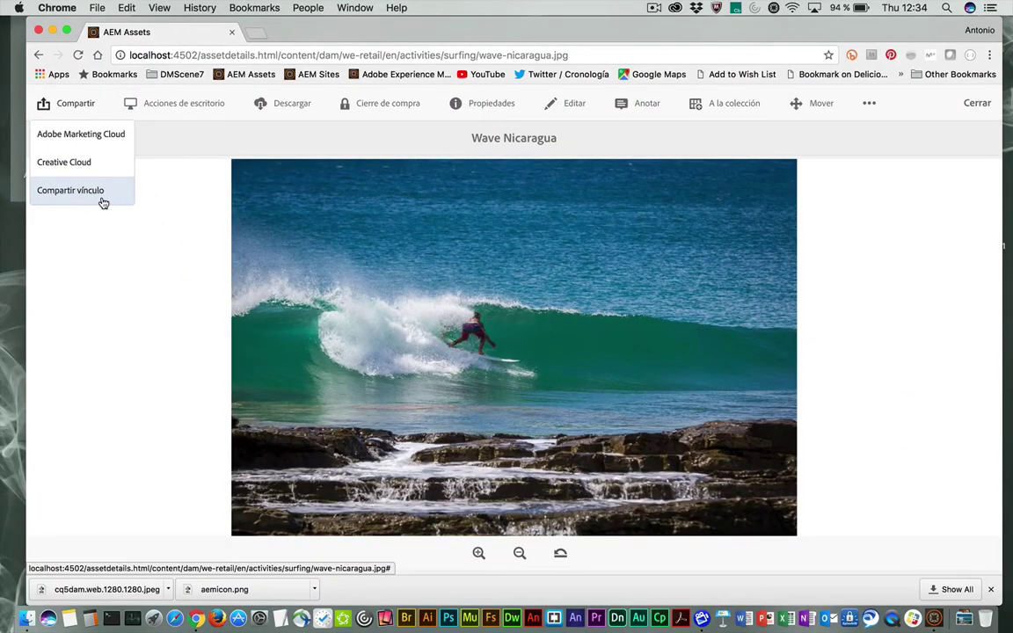
click(103, 204)
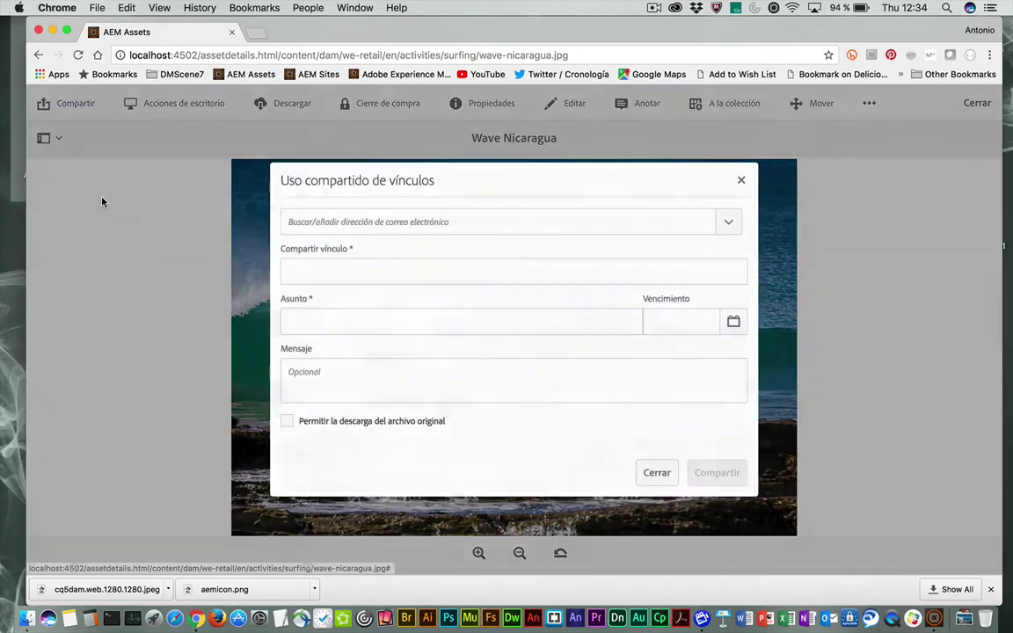
click(726, 225)
click(737, 255)
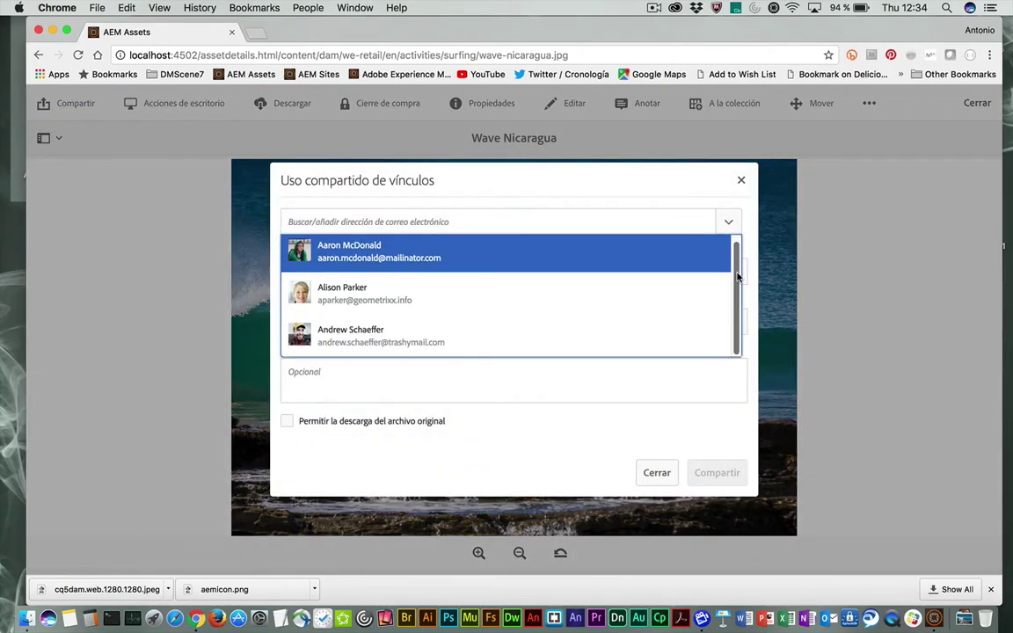
click(421, 307)
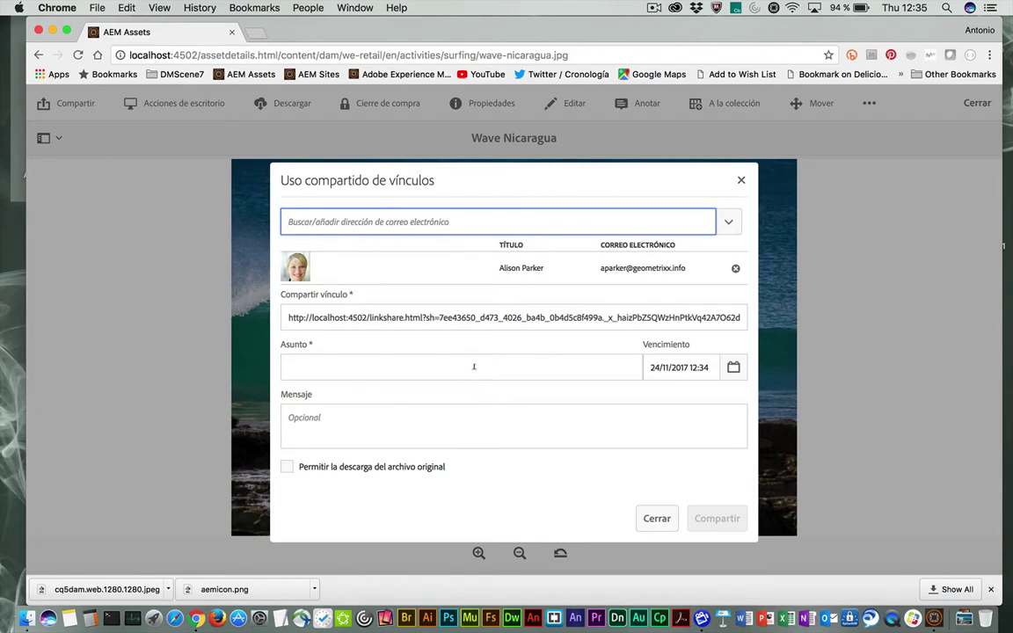
Step: Look over the message field and original-file download option, and close the link-sharing dialog without sharing the image
click(402, 426)
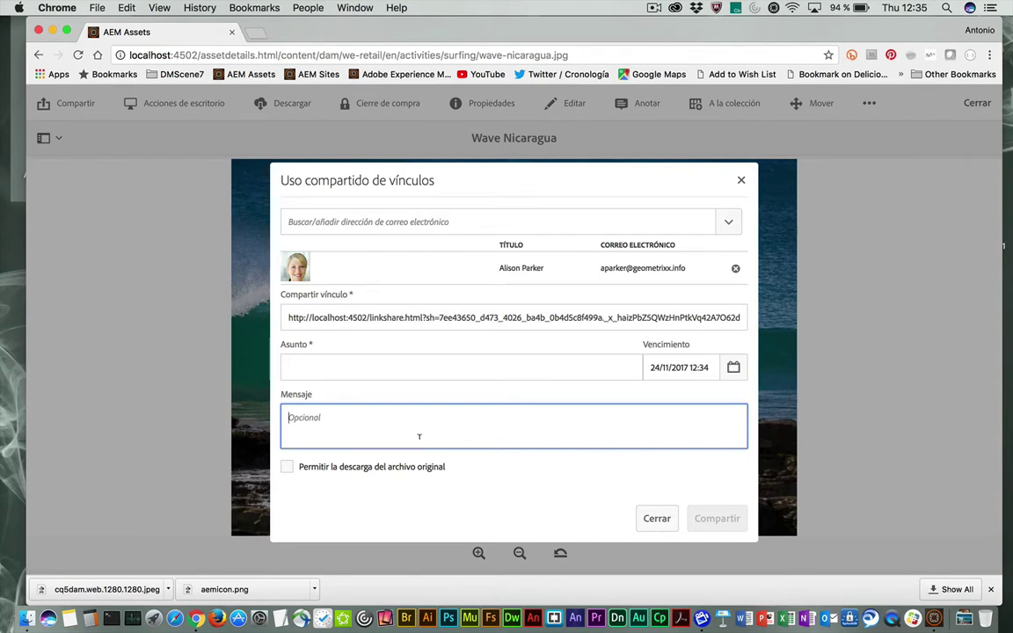
click(287, 469)
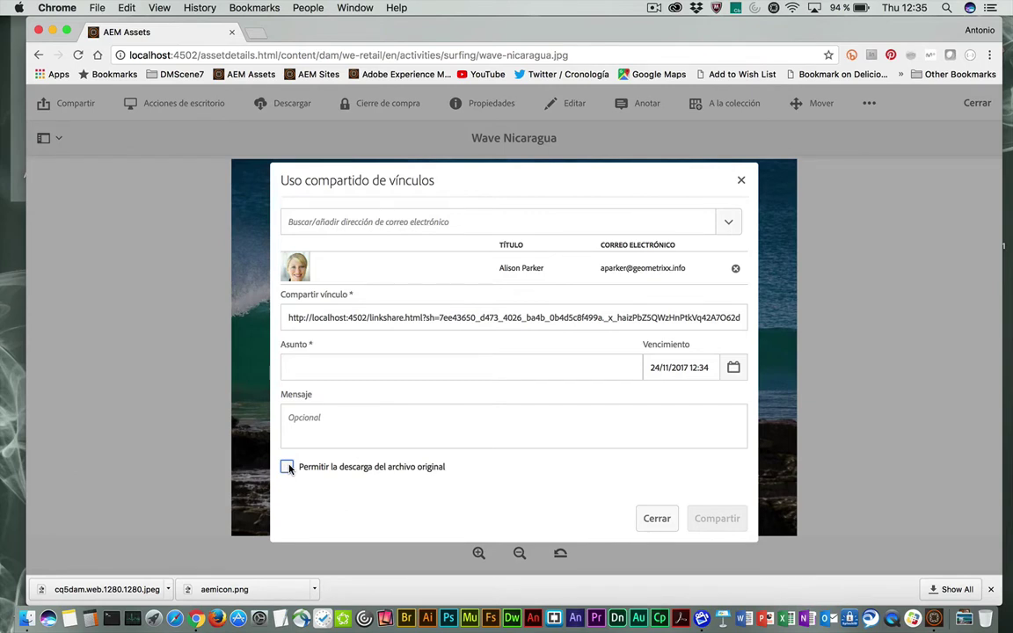
click(656, 518)
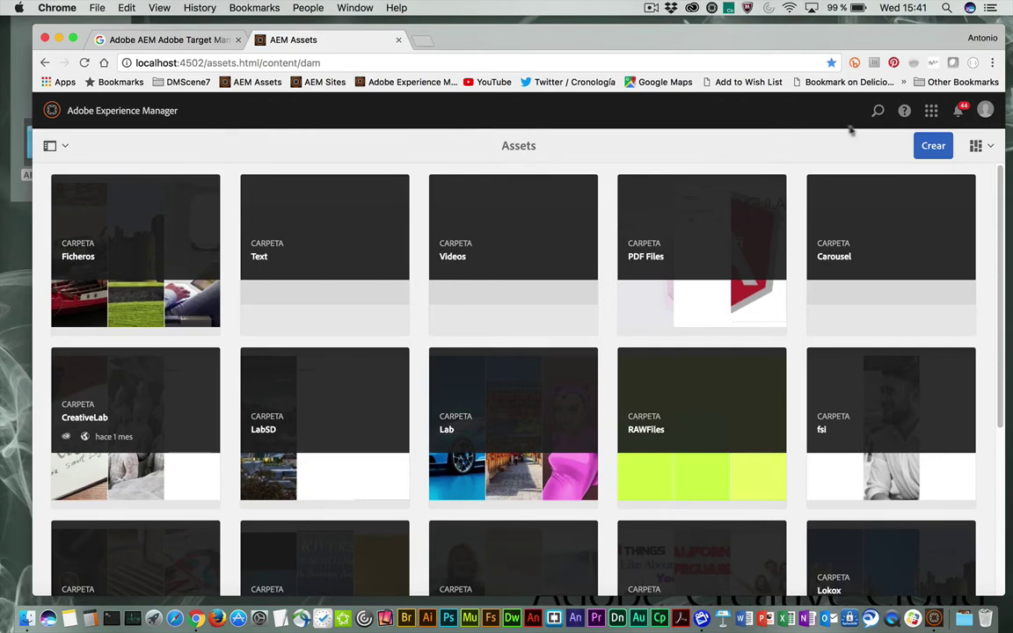
Step: Search the Assets location for Summer
click(878, 113)
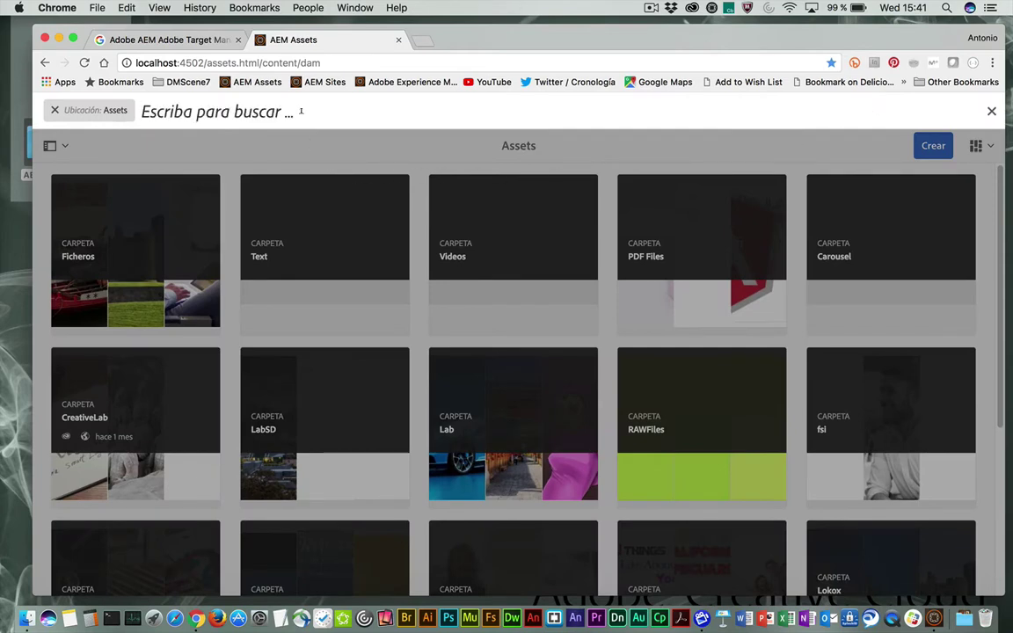
text(Summer)
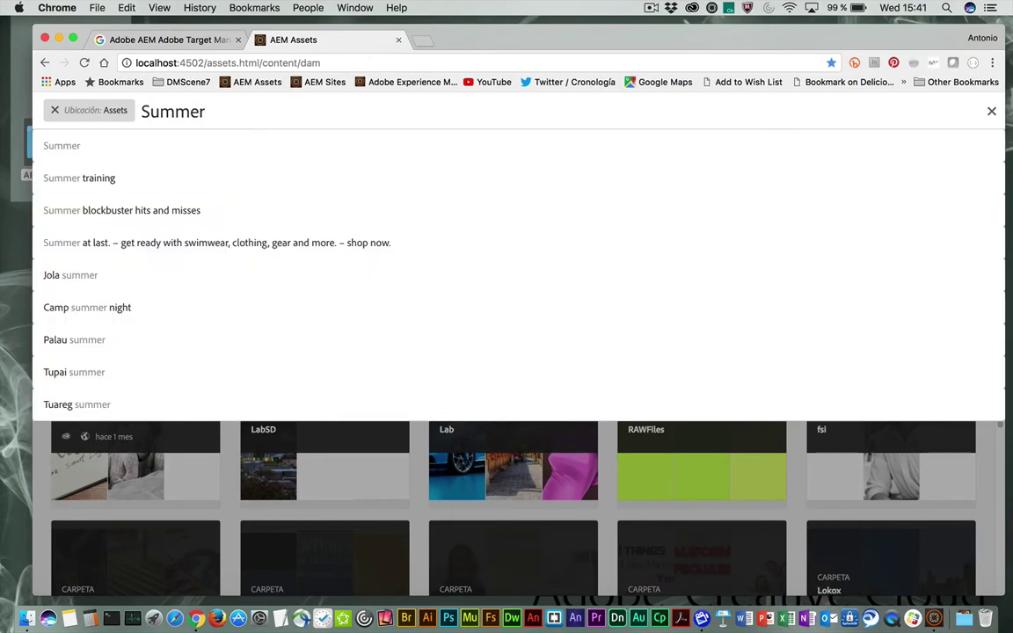
key(Return)
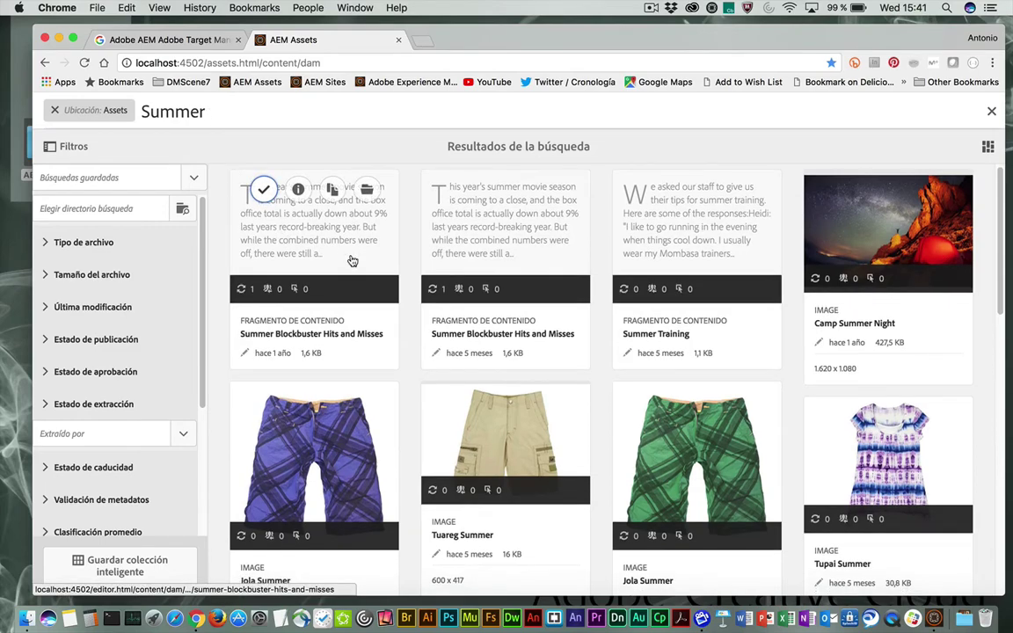
Step: Look through the Summer search results, including the image thumbnails, and preview the Surf scene video
scroll(351, 261, down, 5)
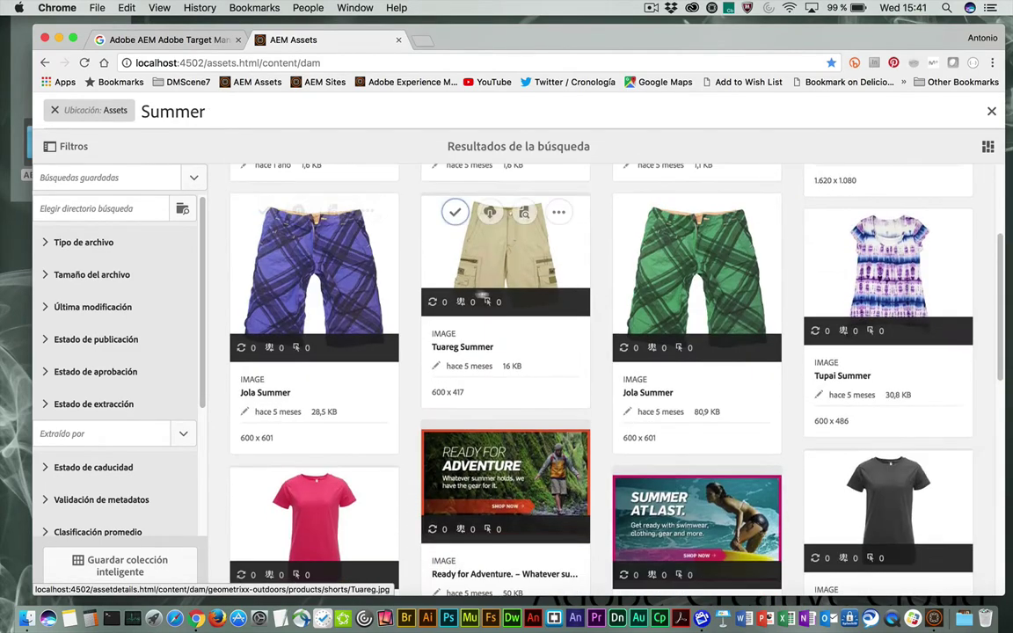
scroll(461, 290, down, 5)
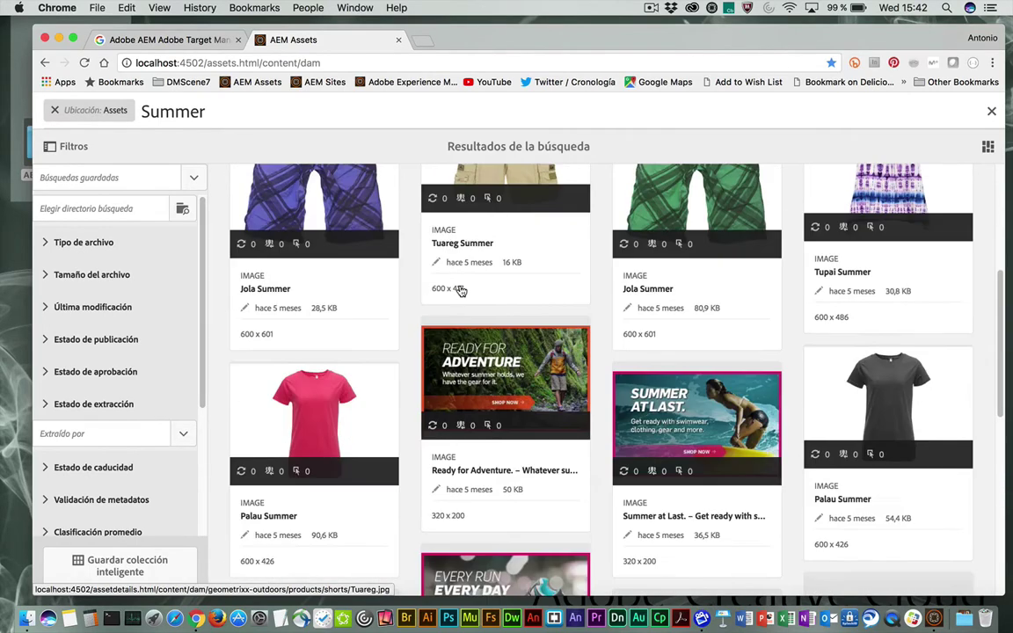
scroll(461, 290, down, 5)
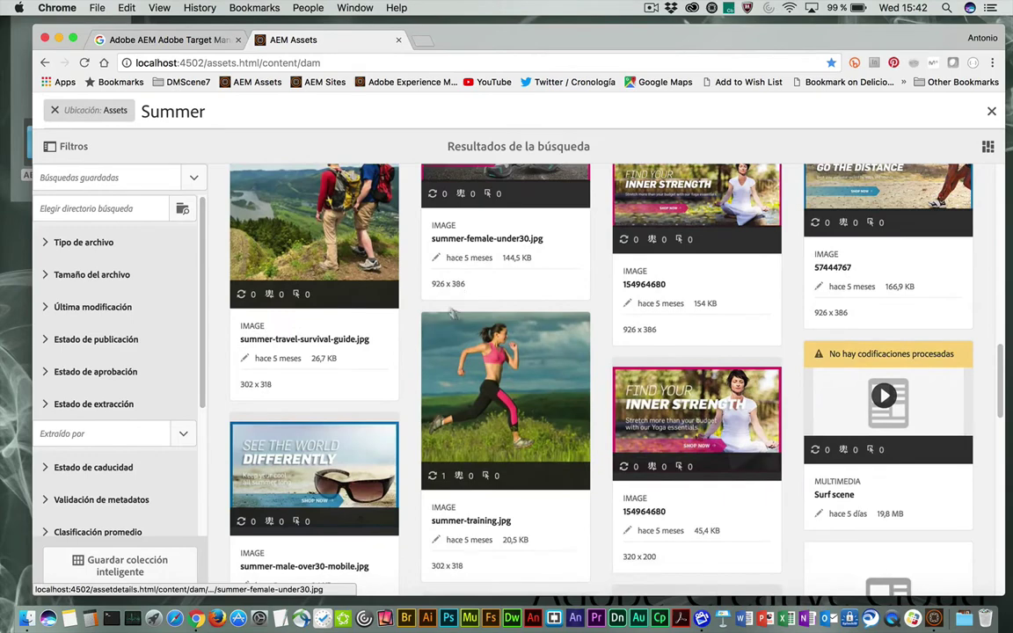
mouse_move(489, 331)
scroll(489, 332, down, 3)
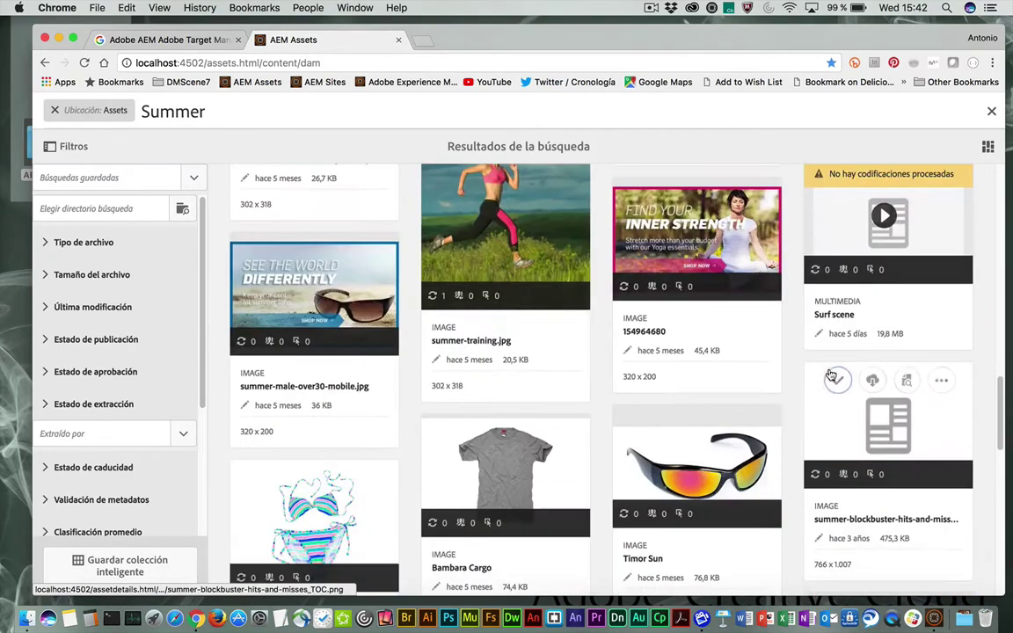
click(885, 220)
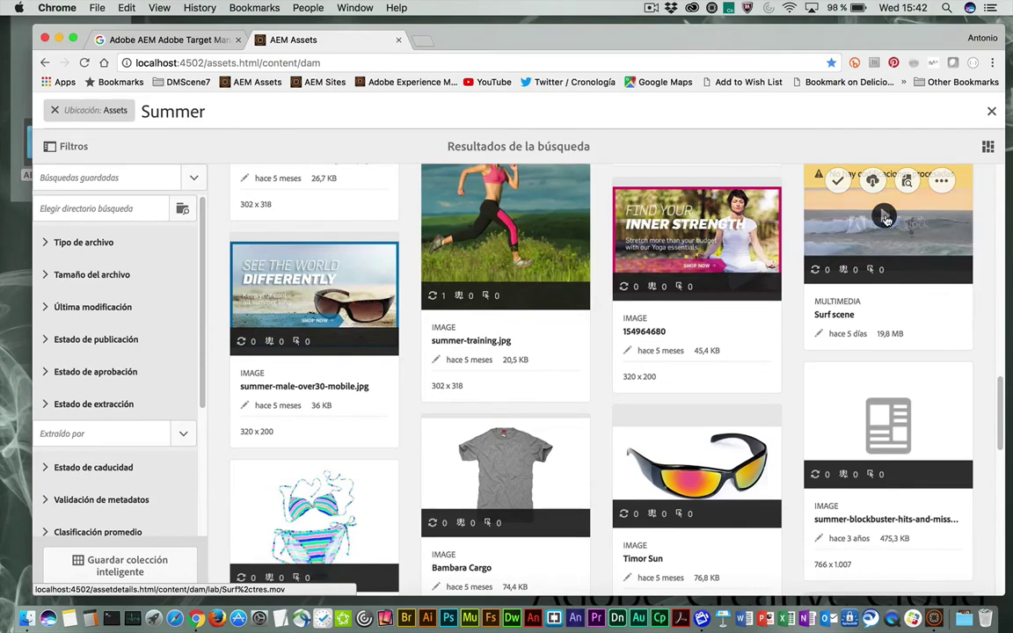
scroll(519, 378, up, 3)
click(211, 109)
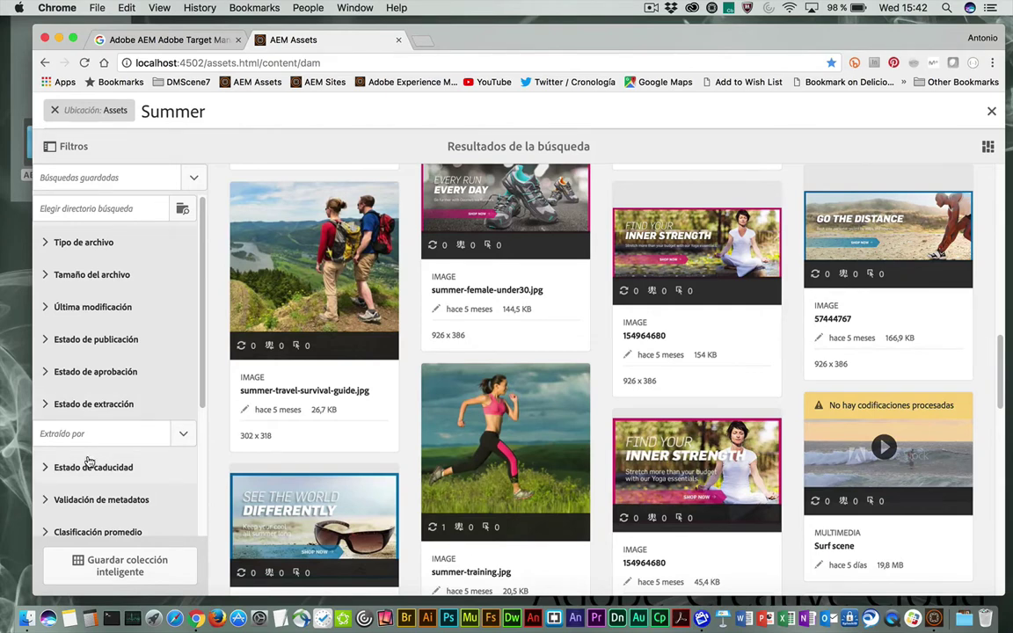
Step: Filter the Summer results by the Quicktime video format (Formato de vídeo) and preview the Surf scene clip
scroll(86, 350, down, 3)
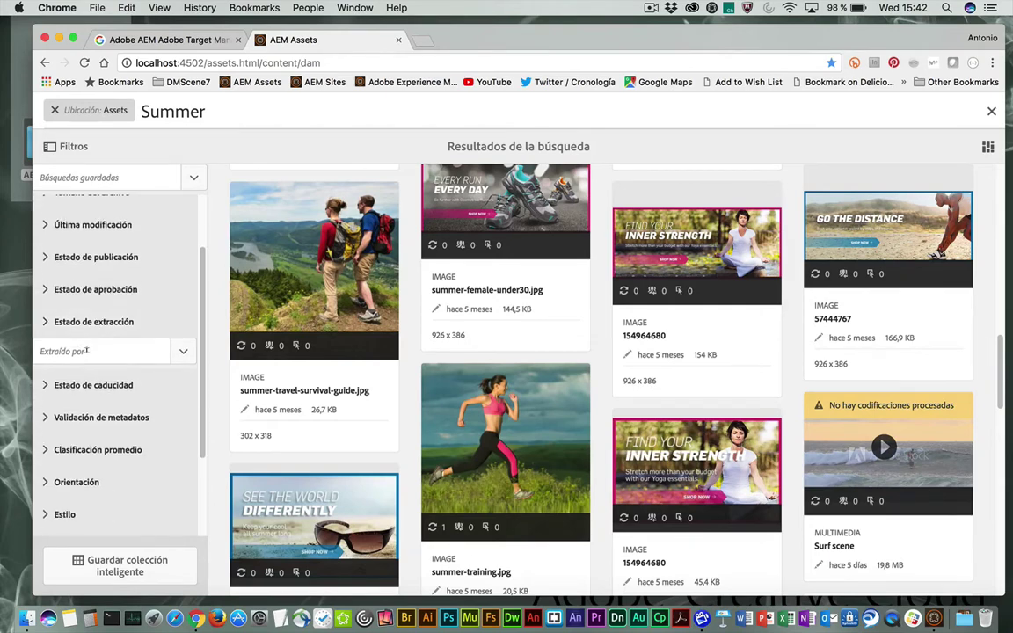
scroll(87, 352, up, 3)
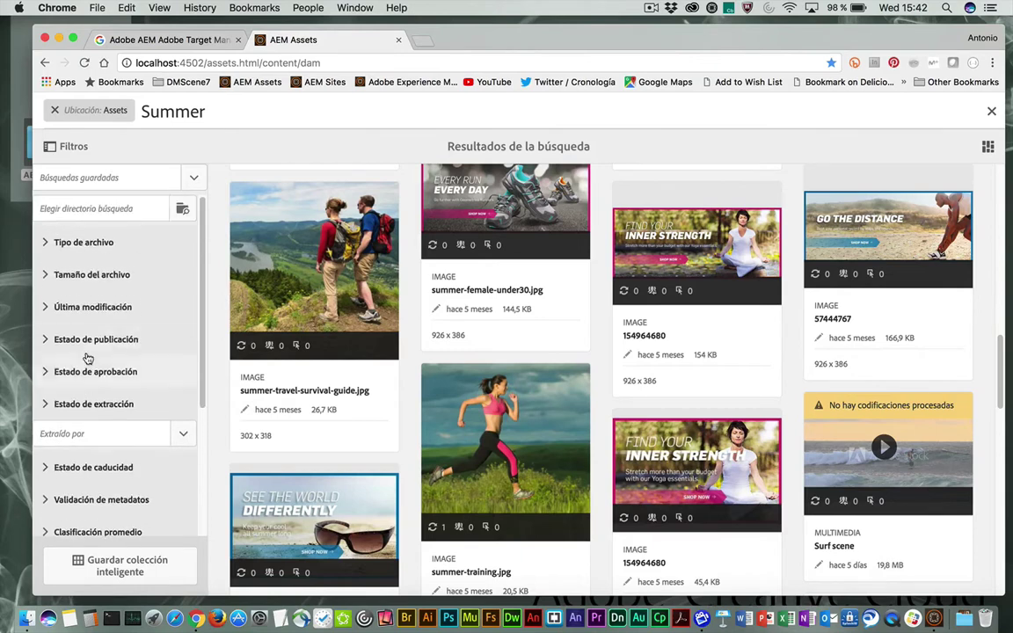
scroll(88, 359, down, 2)
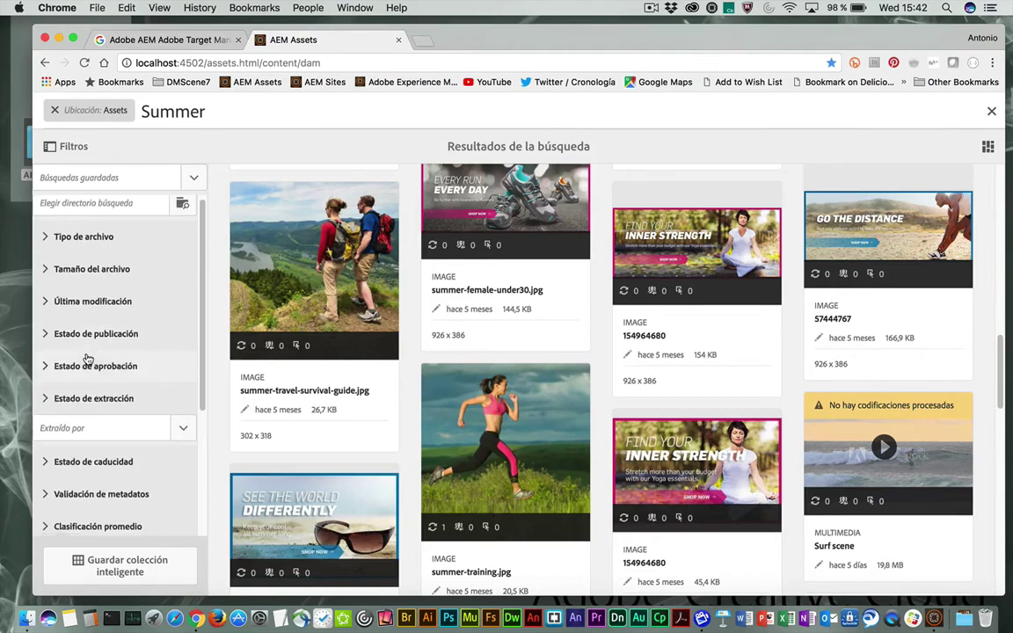
scroll(88, 359, down, 4)
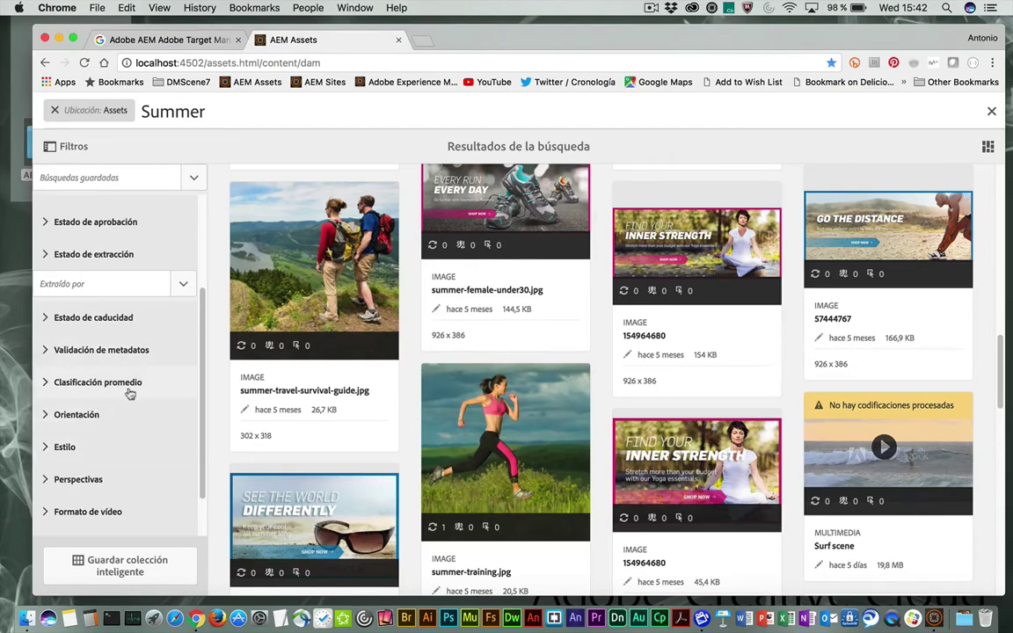
scroll(151, 382, down, 2)
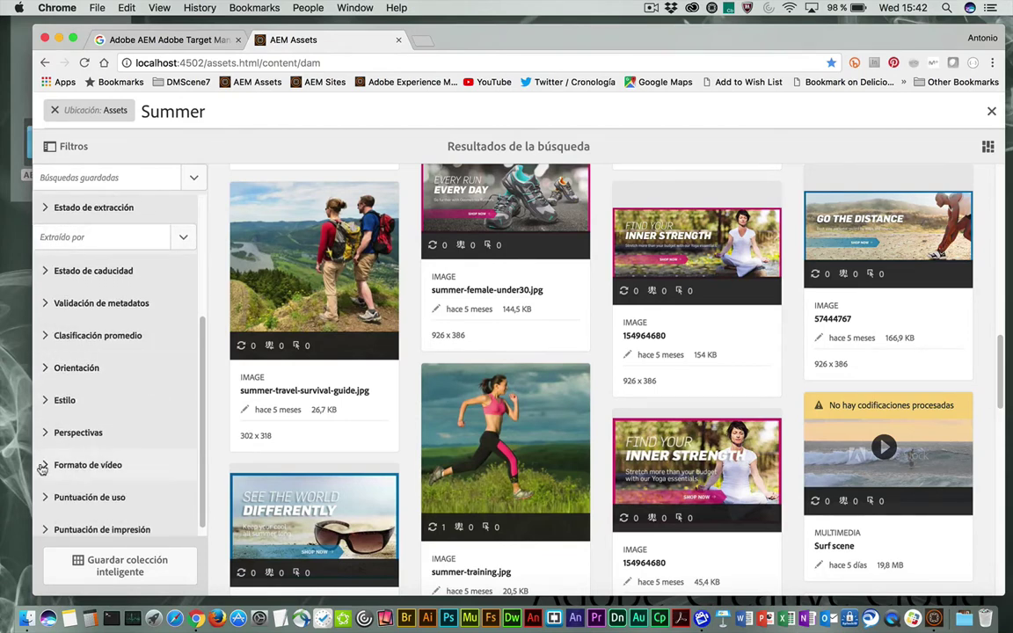
click(46, 468)
scroll(46, 468, down, 3)
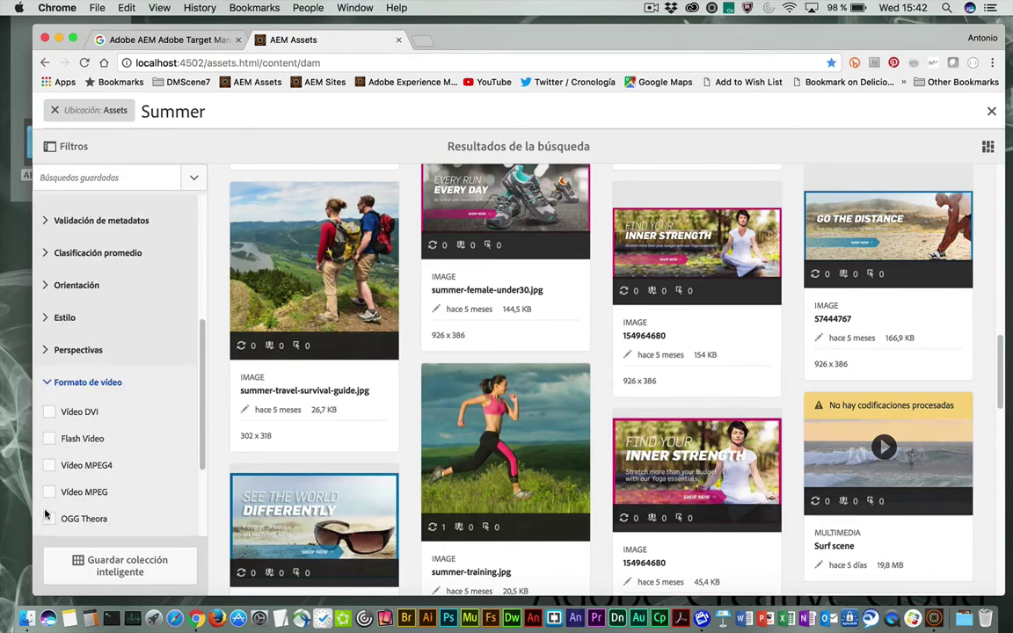
scroll(46, 515, down, 2)
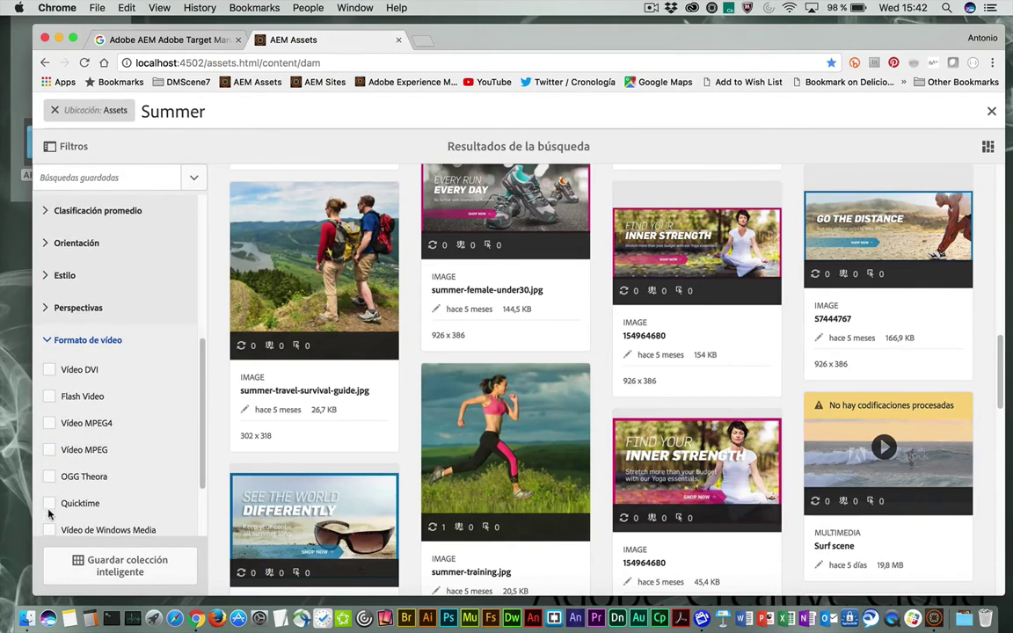
click(49, 503)
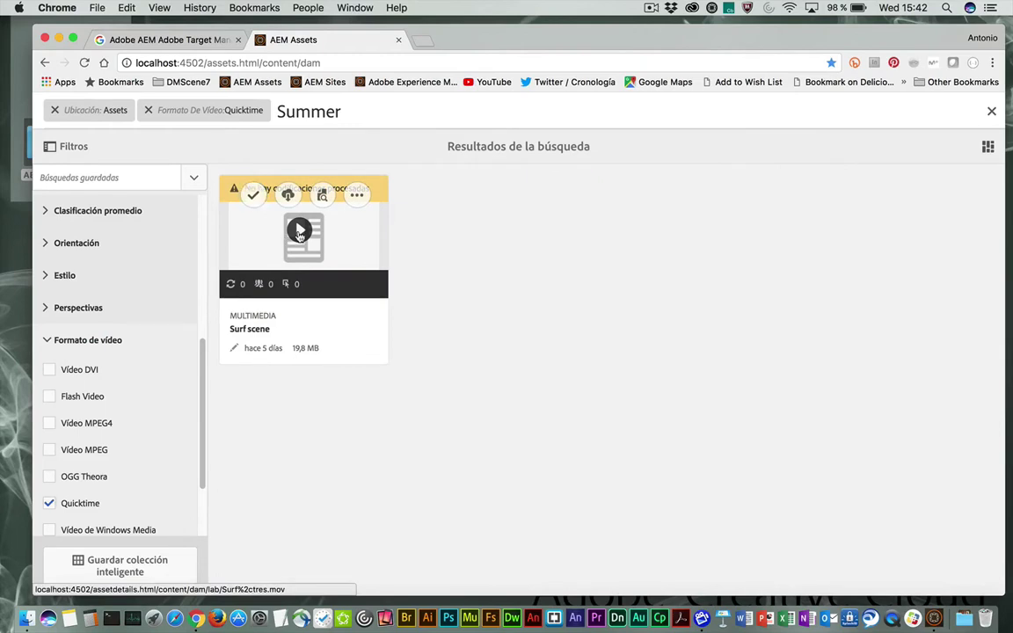
click(299, 231)
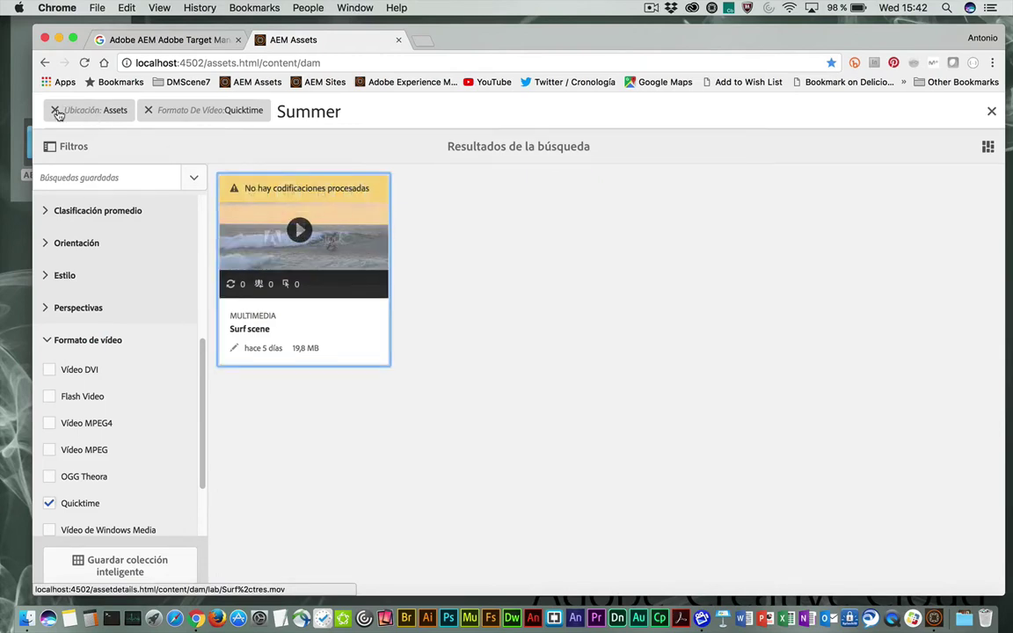
Step: Remove the Quicktime filter, clear the Summer search term and rerun the search over all assets
click(148, 109)
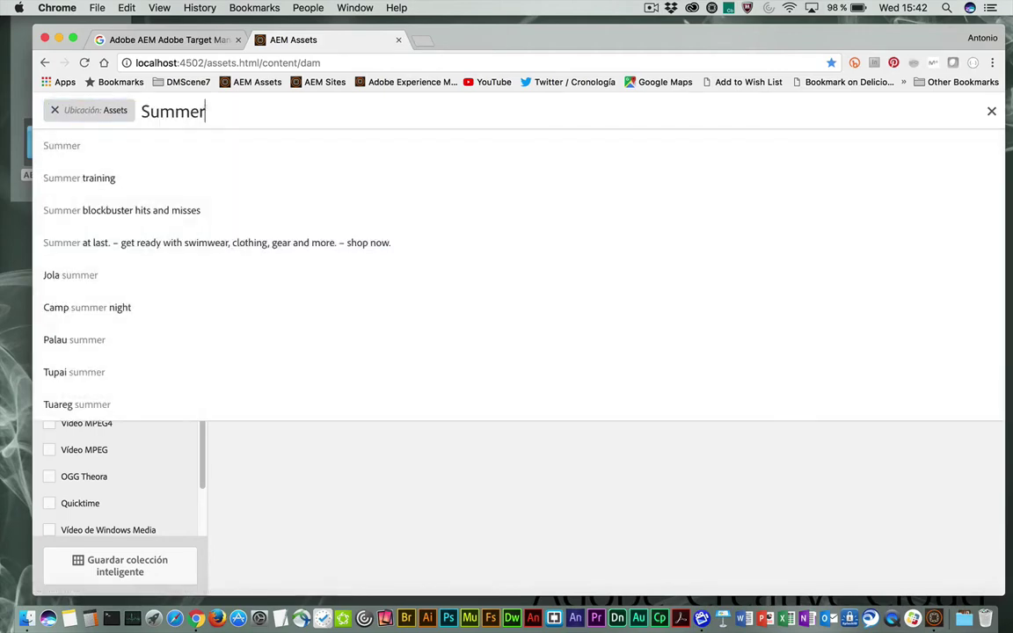
key(super+a)
key(BackSpace)
key(Return)
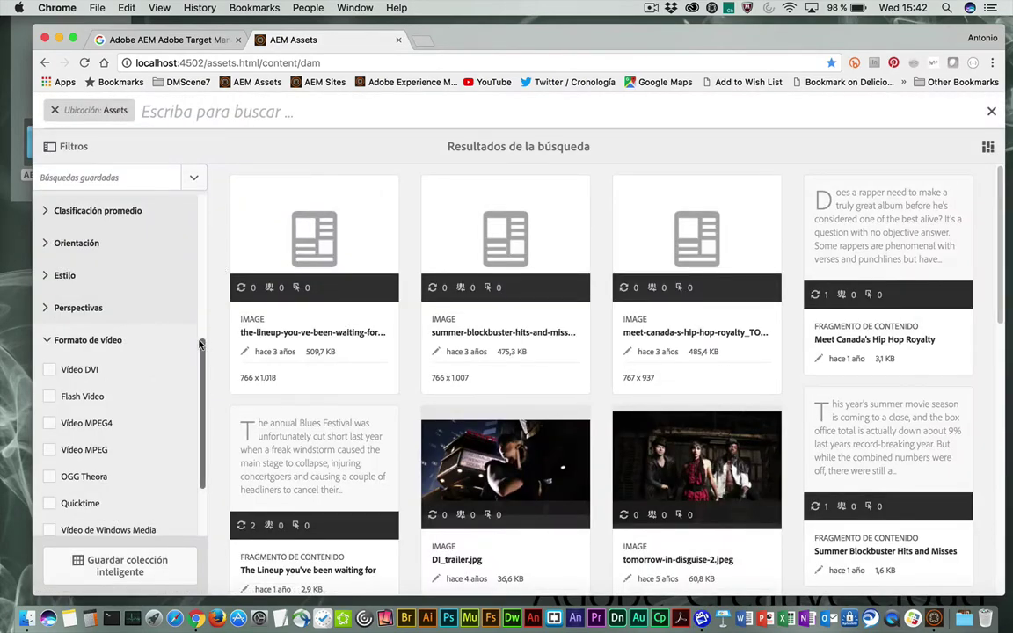
Step: Filter all assets by both the Quicktime and Vídeo MPEG4 video formats
scroll(65, 480, down, 1)
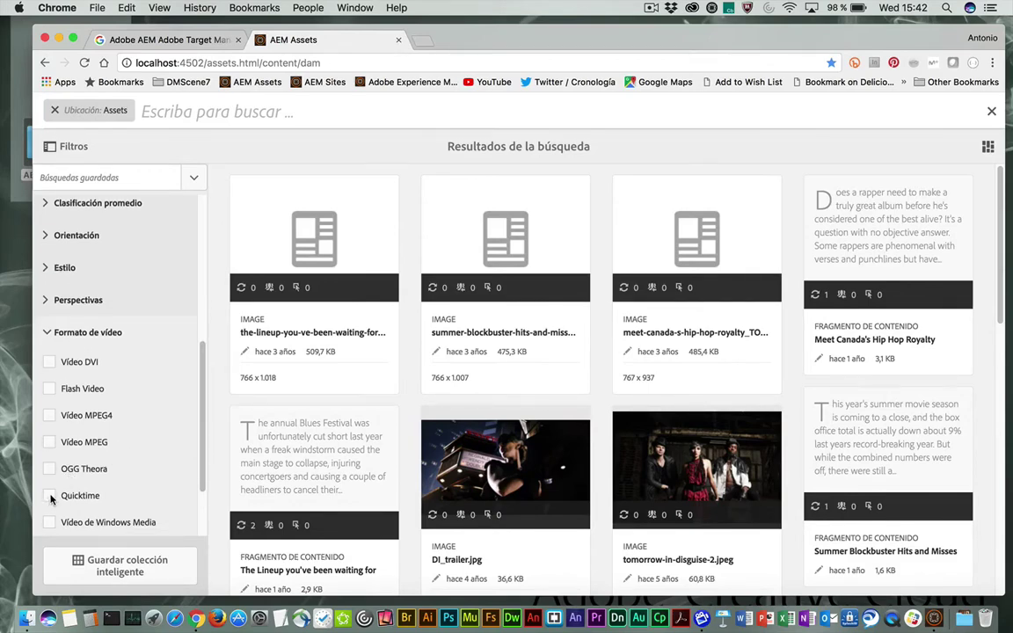
click(50, 496)
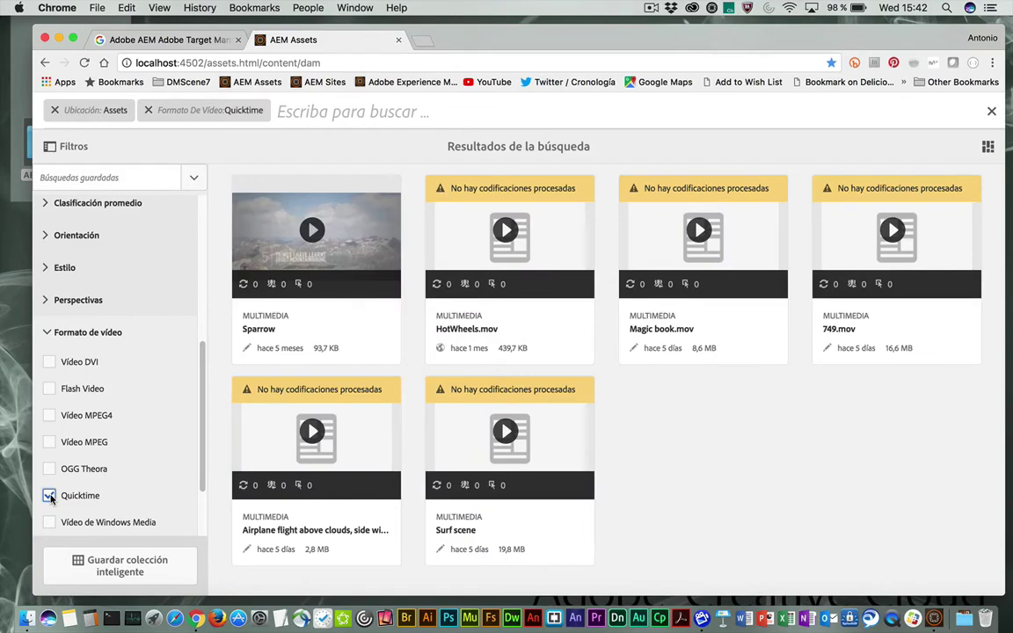
click(50, 416)
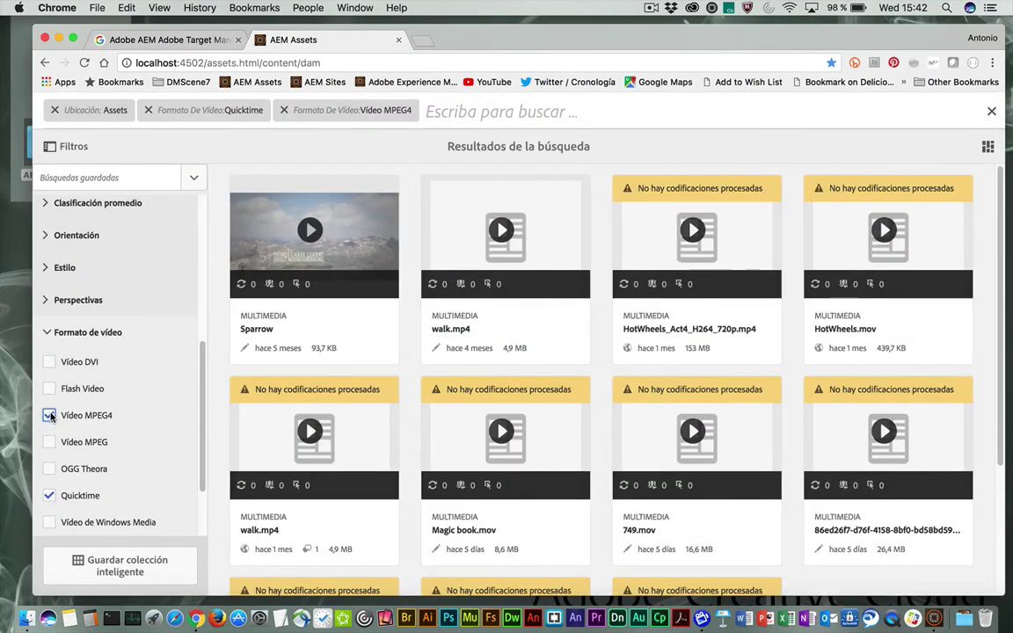
Step: Remove the Vídeo MPEG4 and Quicktime filters and collapse the Formato de vídeo filter group
mouse_move(286, 402)
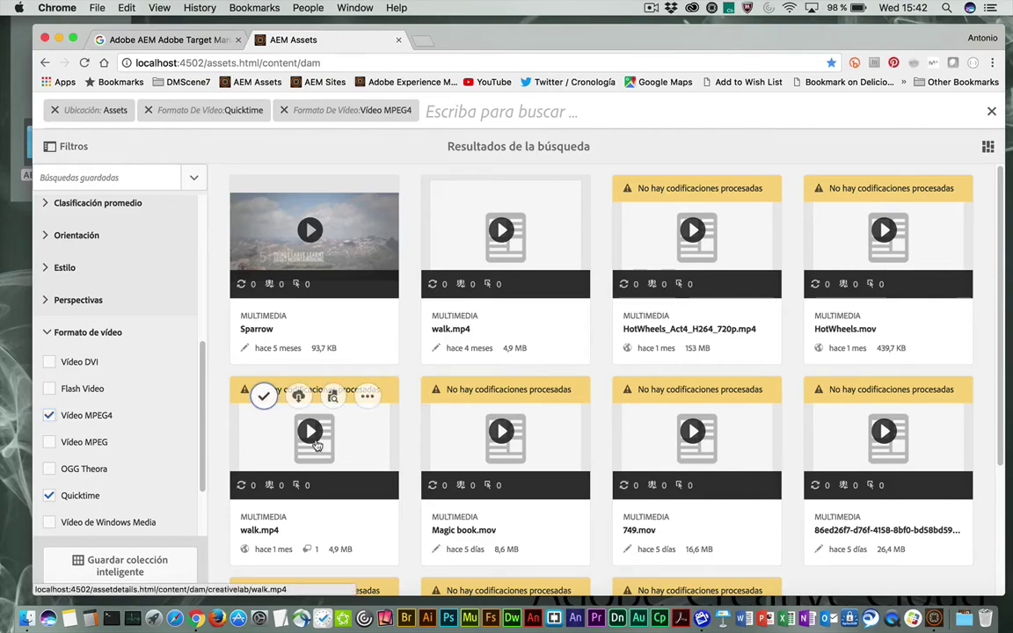
click(50, 416)
click(49, 496)
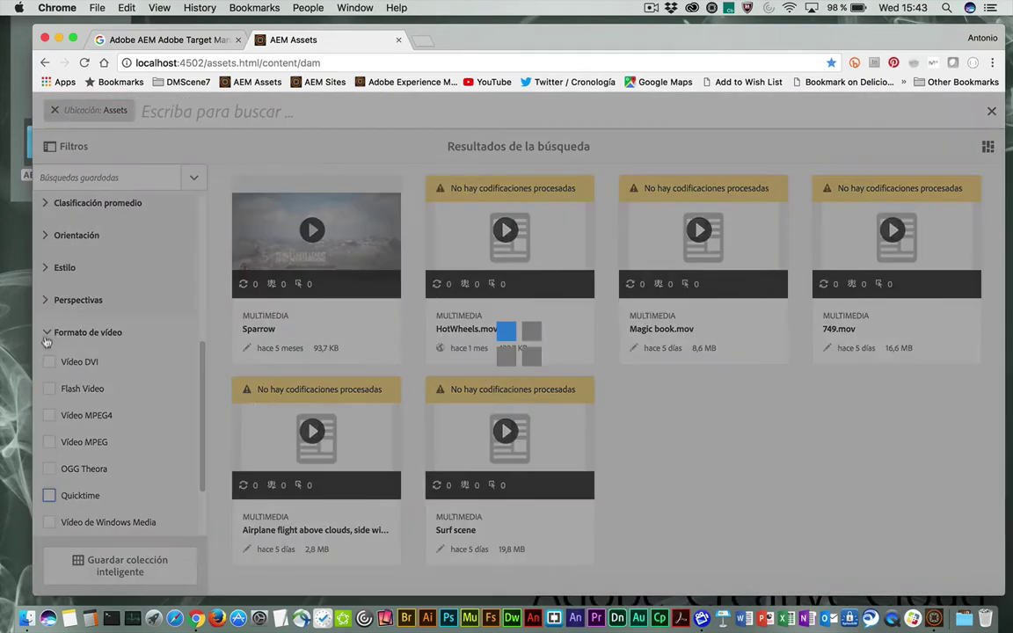
click(48, 334)
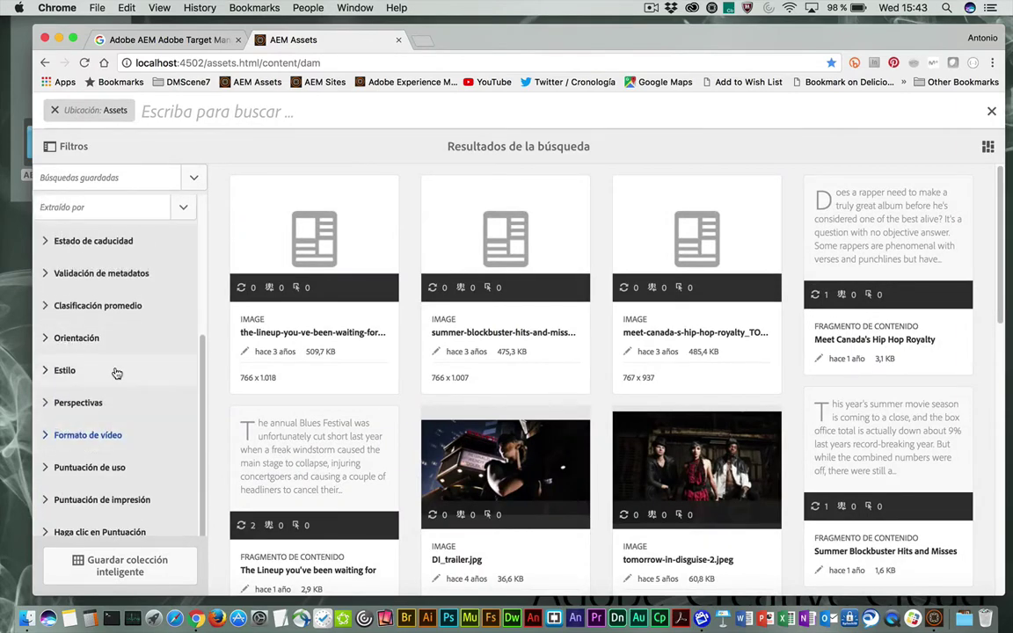
Step: Filter the assets by orientation with the tag Asset Properties : Orientation / Landscape, and look through the results and remaining filters
click(42, 338)
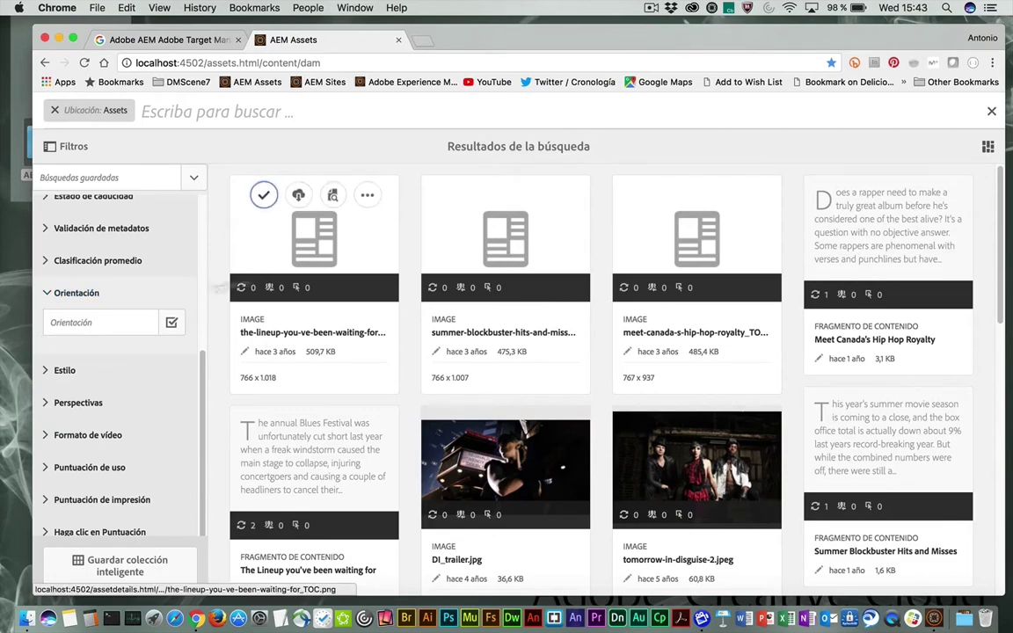
click(74, 323)
text(landsc)
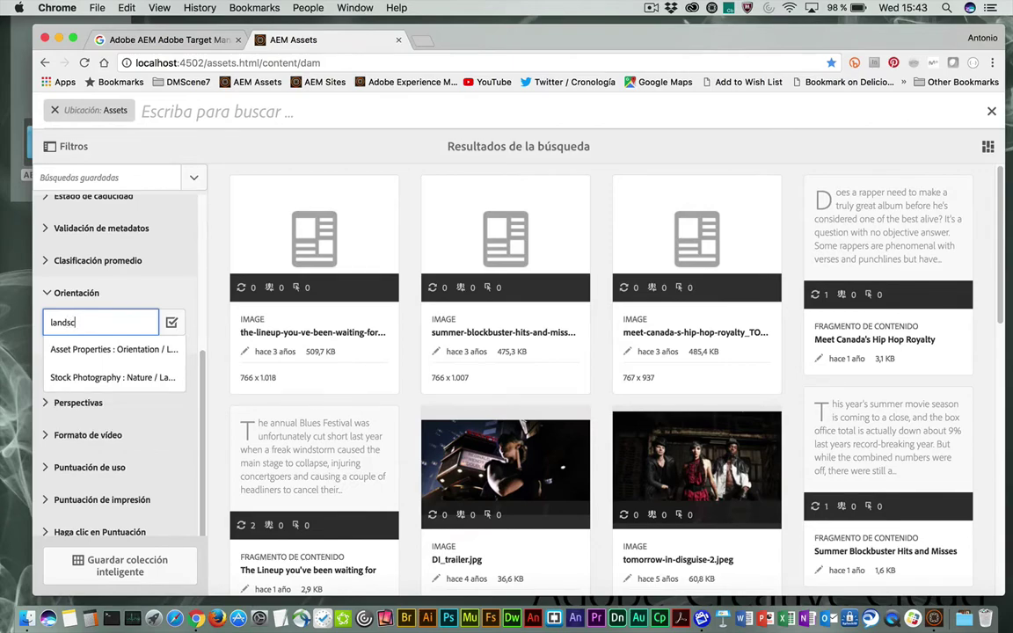
click(91, 349)
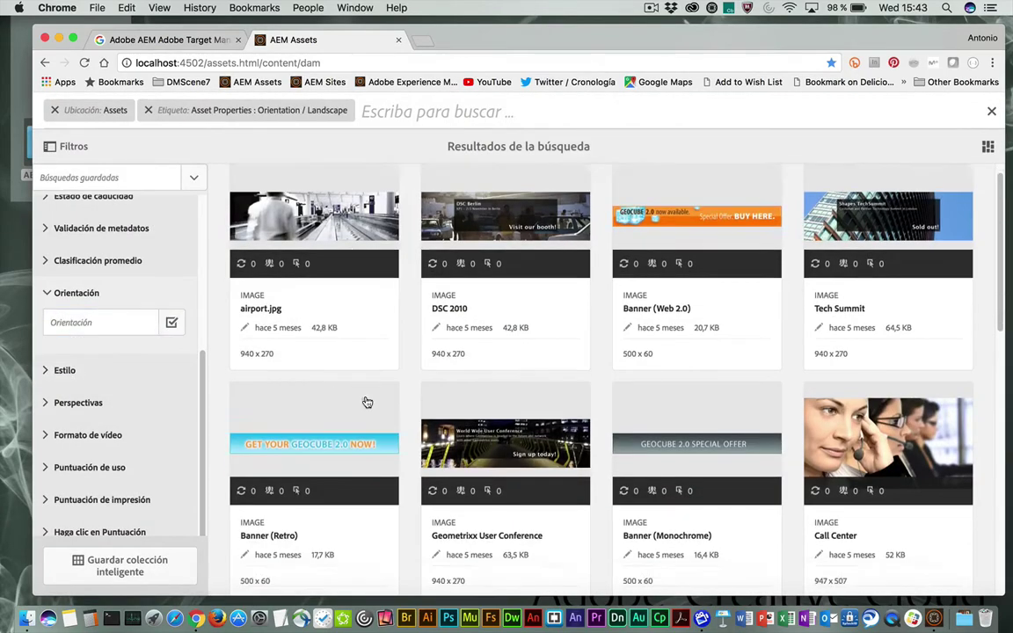
scroll(367, 403, down, 5)
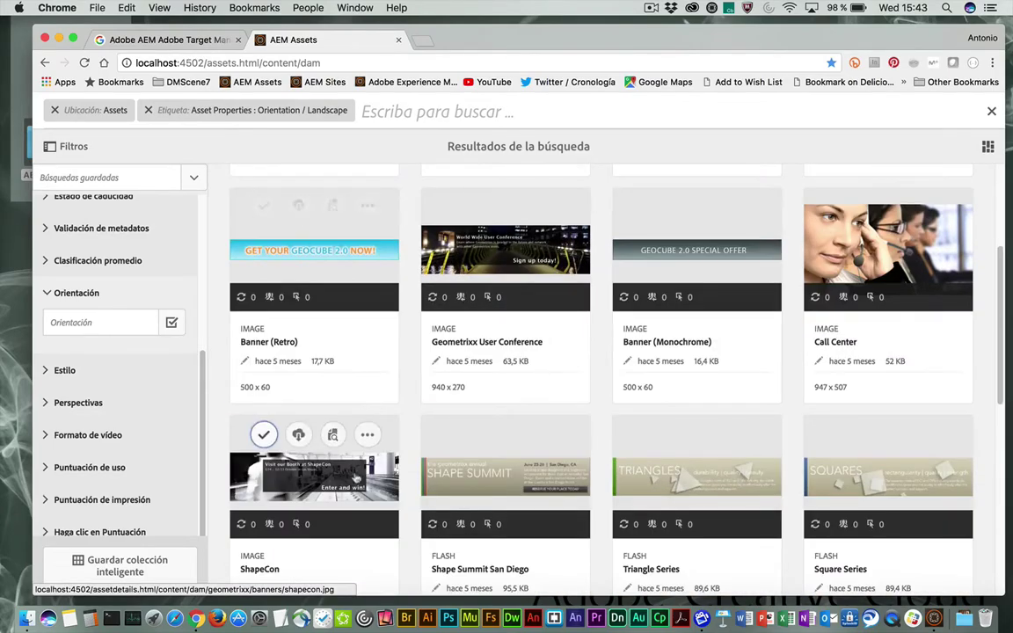
scroll(552, 475, up, 2)
scroll(552, 476, up, 3)
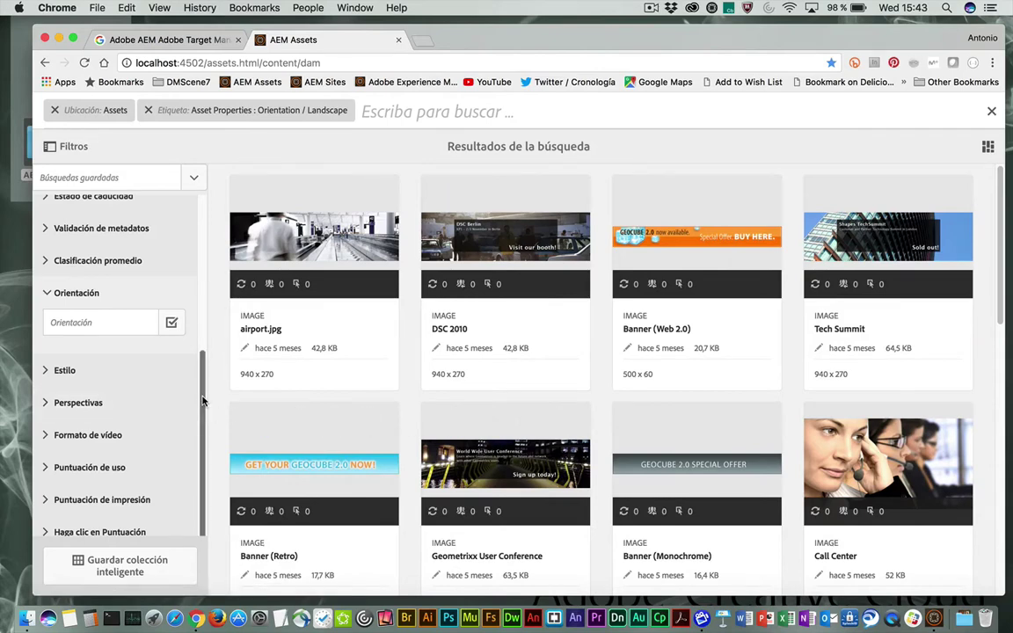
drag(200, 402, 186, 307)
scroll(187, 307, up, 3)
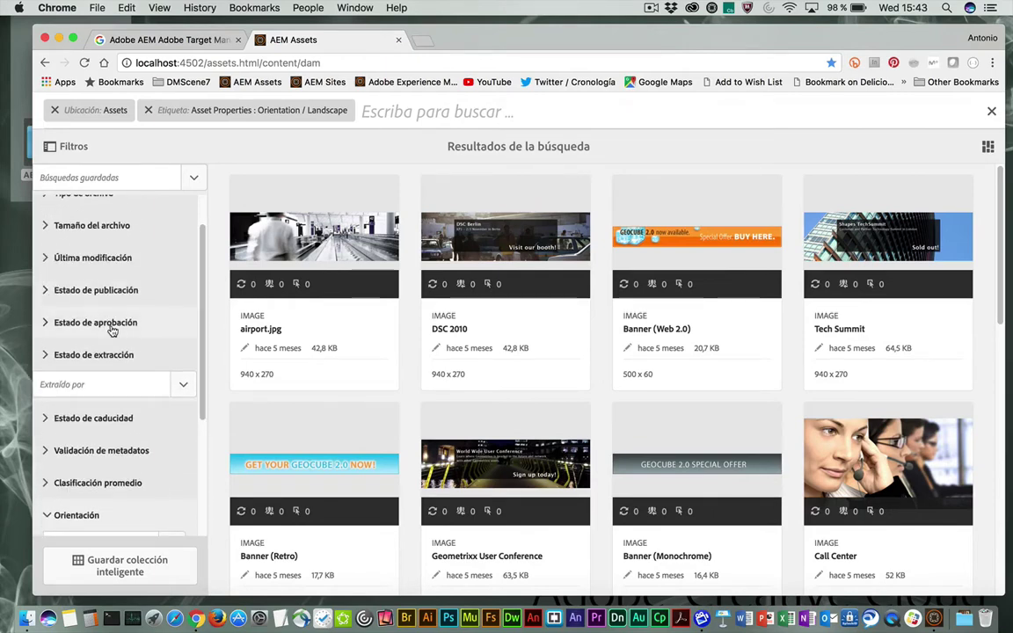
Step: Narrow the Última modificación filter range from both ends, keeping the middle portion
click(43, 259)
drag(47, 288, 69, 287)
drag(178, 287, 145, 289)
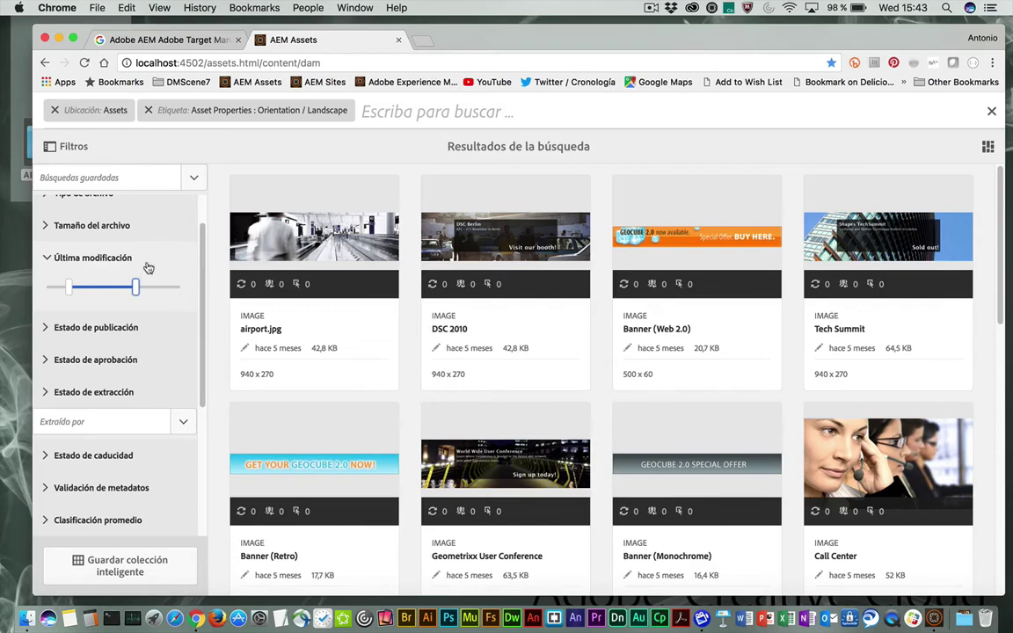
scroll(198, 251, up, 2)
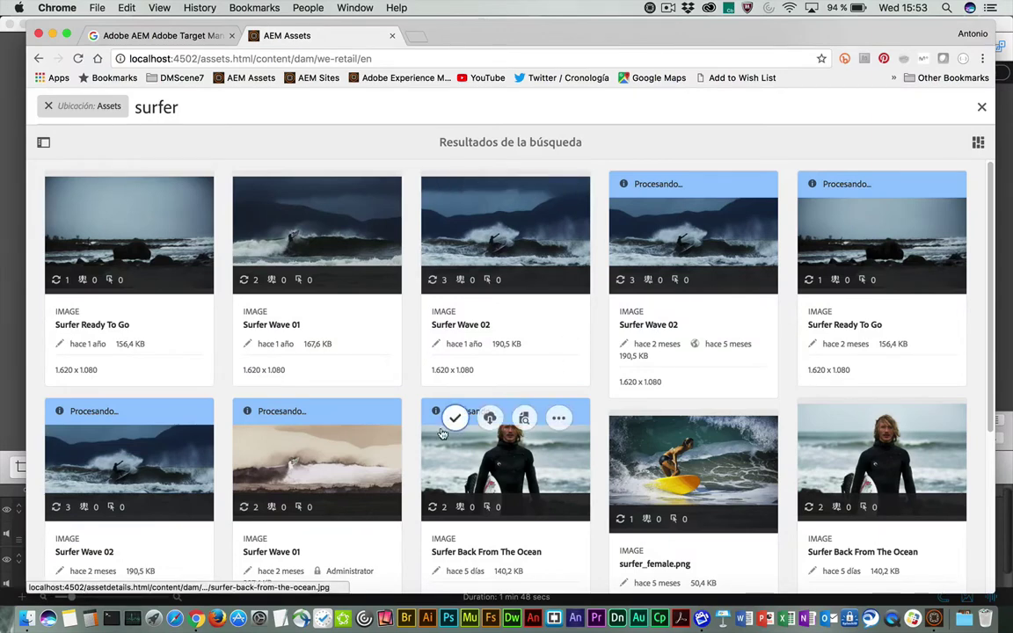
Step: Open the still-processing Surfer Back From The Ocean image from the surfer search results and show its properties
click(455, 423)
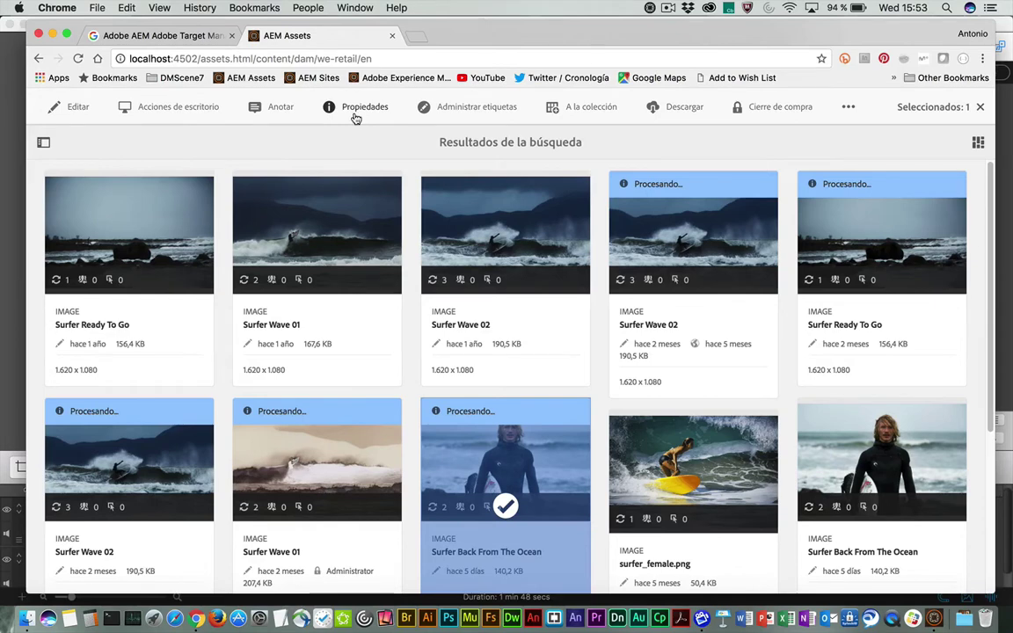
click(475, 473)
click(475, 473)
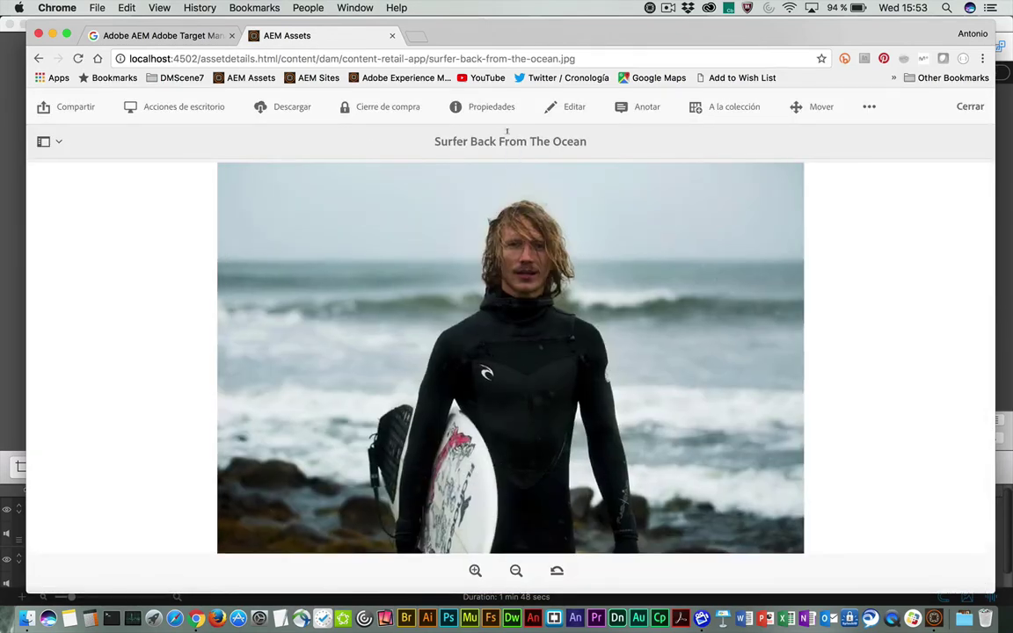
click(495, 110)
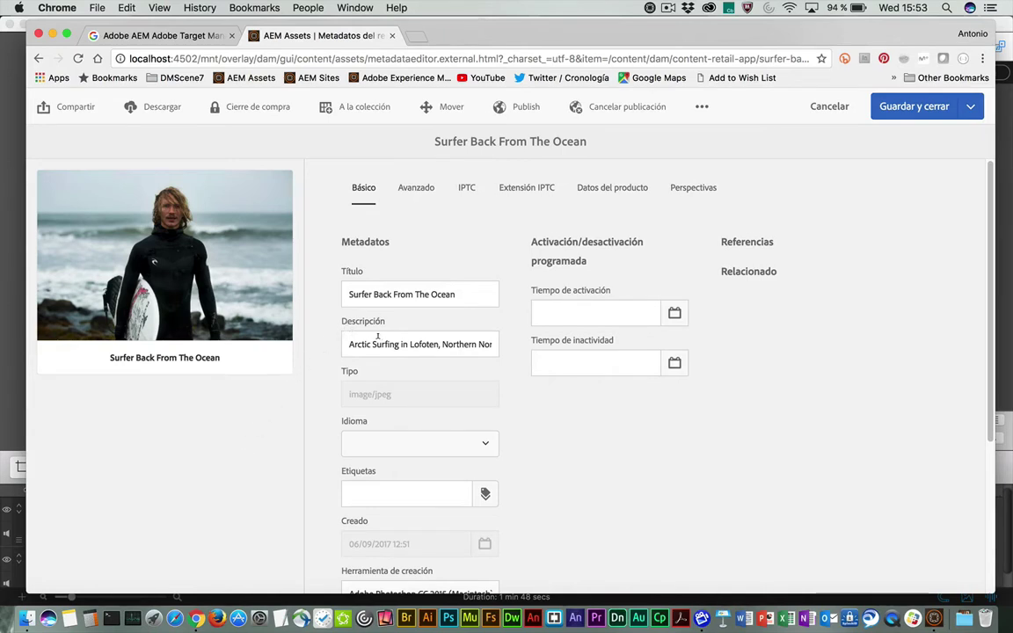
Step: Add the tags Sport and Surf to the Surfer Back From The Ocean image
click(419, 496)
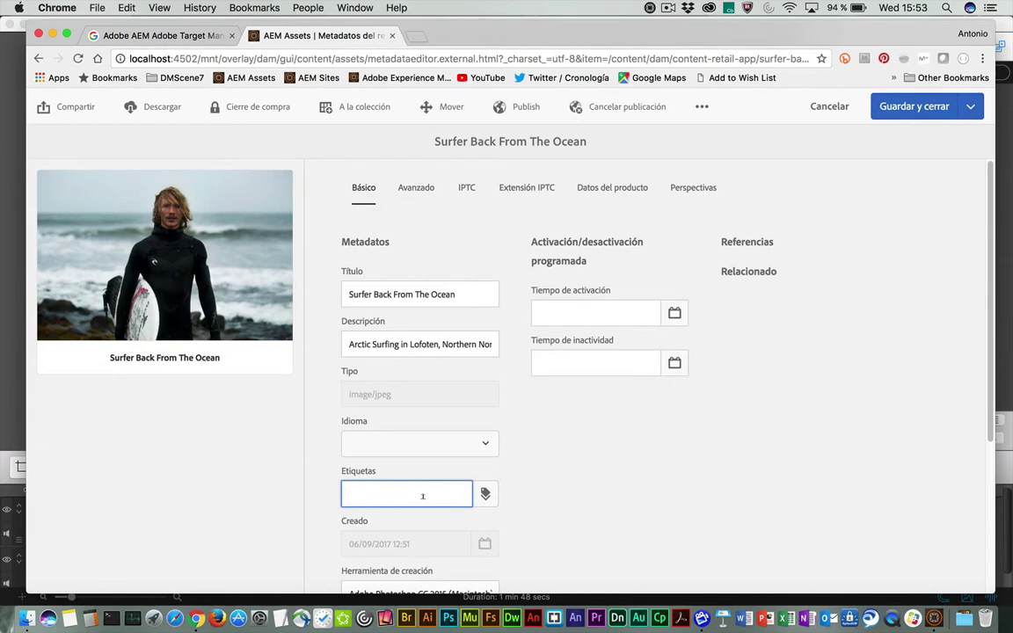
text(Sport)
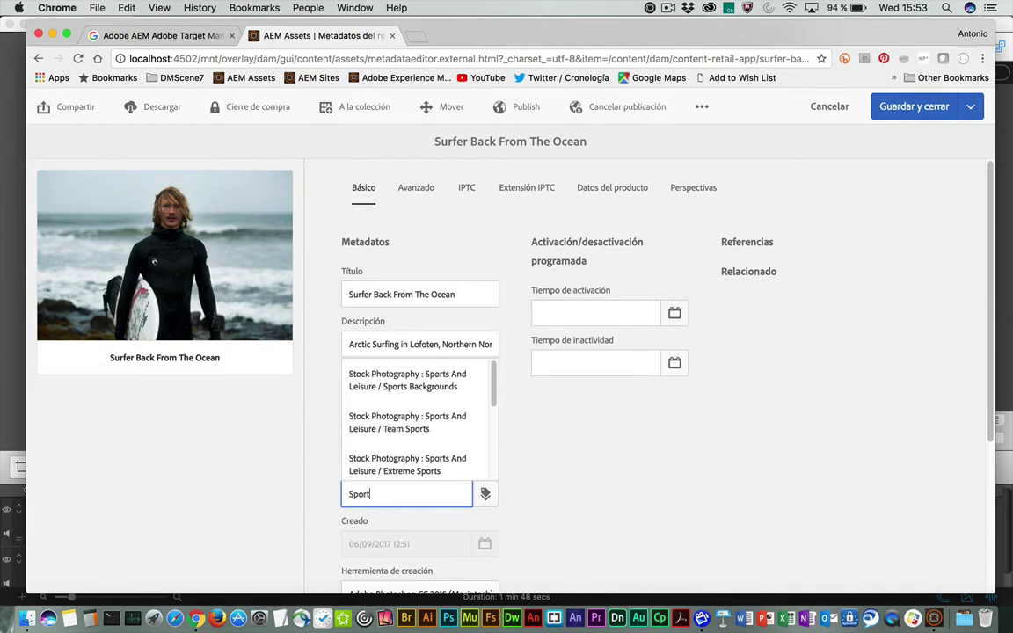
key(Return)
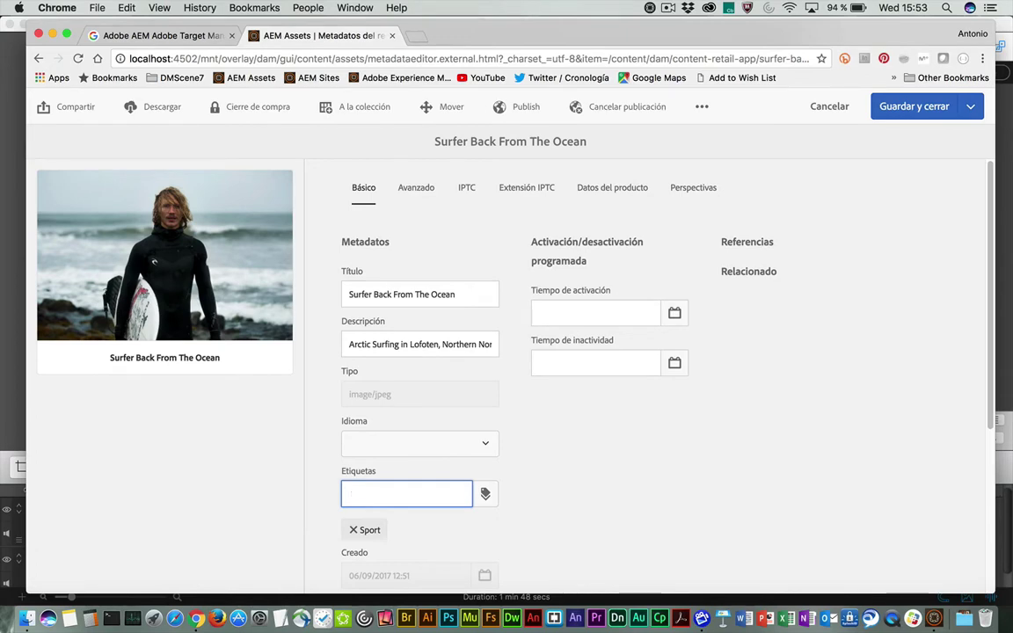
text(Surf)
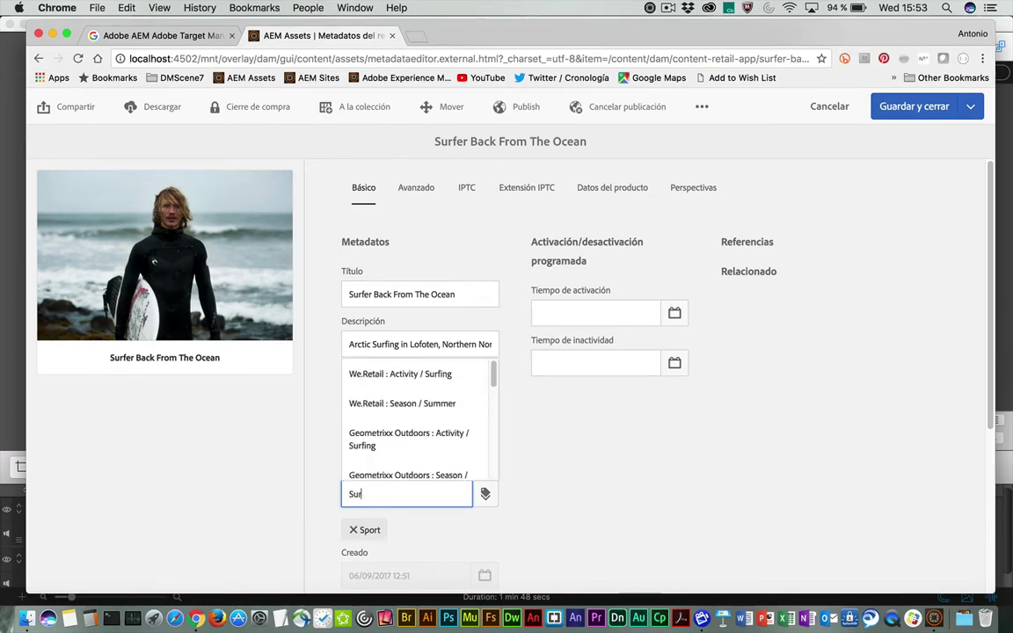
key(Return)
Step: Add the existing tag Stock Photography : Business to the image by picking it from the tag tree
click(485, 495)
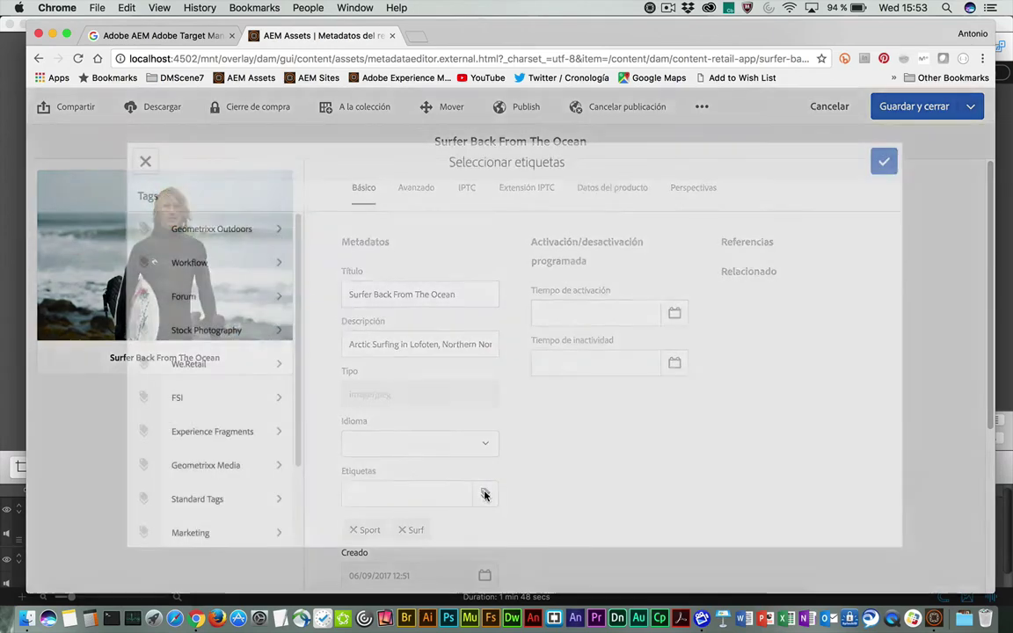
click(219, 343)
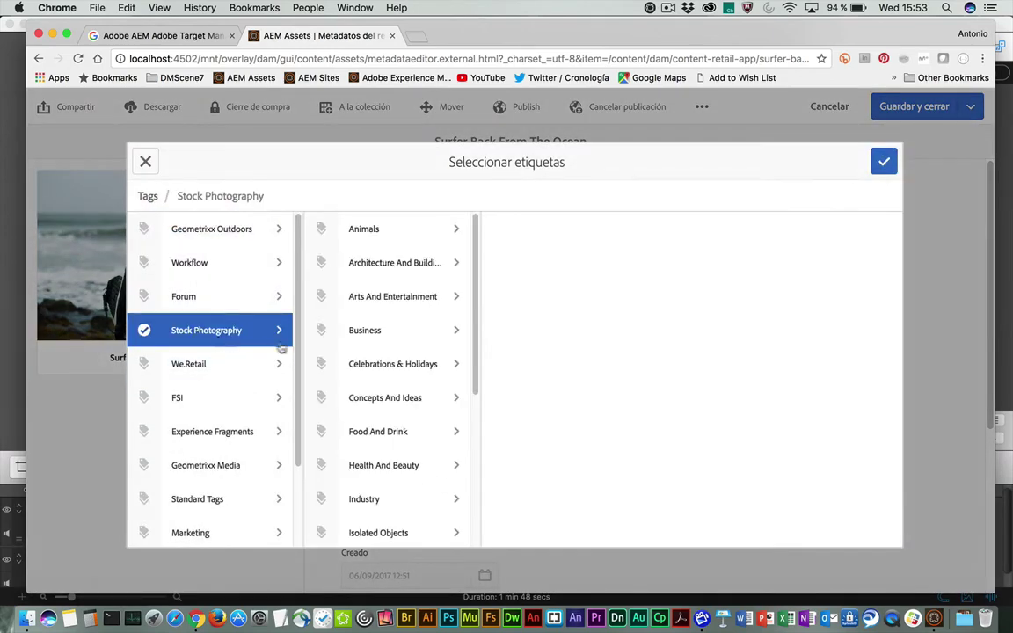
click(351, 331)
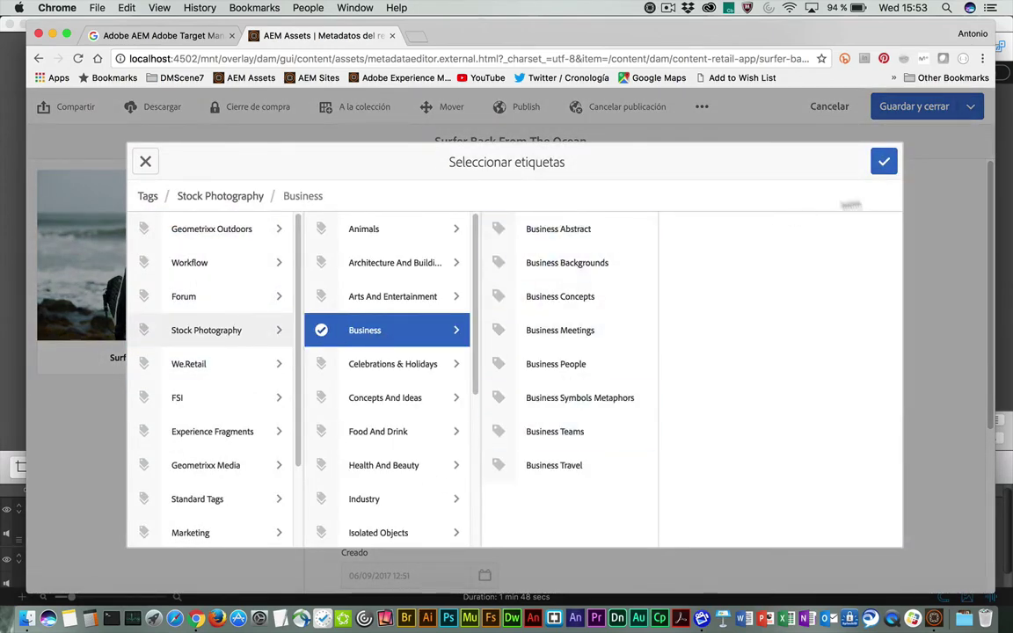
click(884, 162)
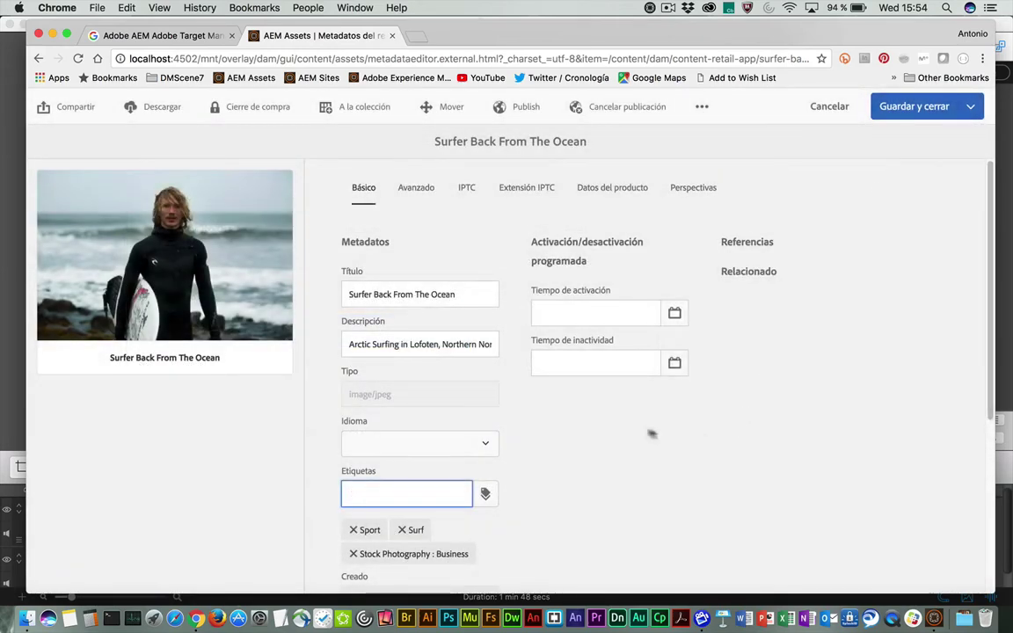
Step: Review the image's IPTC metadata, including the contact, image, and content and status fields
click(467, 191)
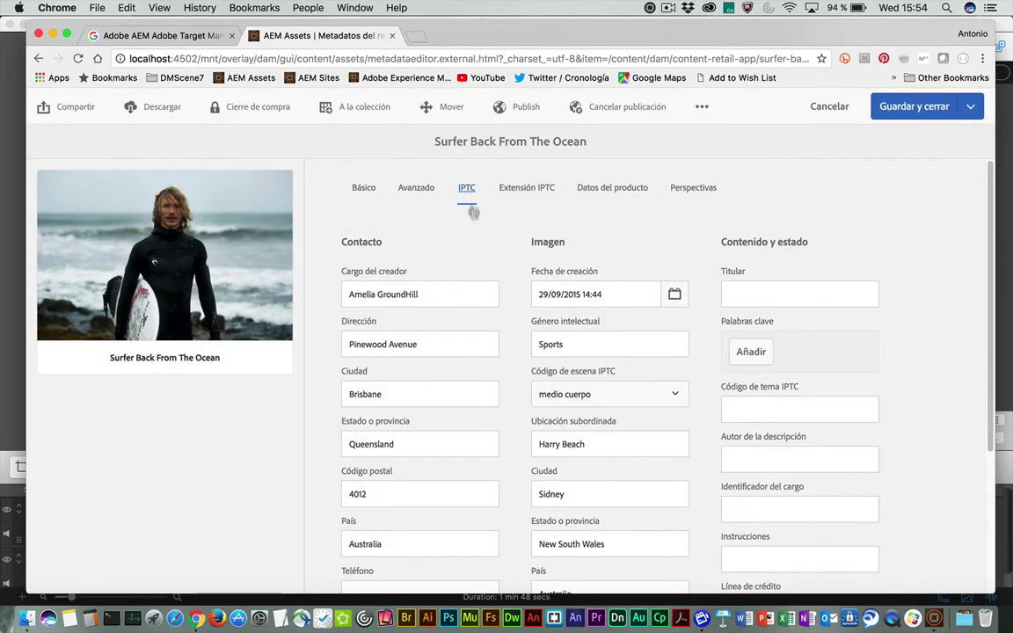
scroll(505, 383, down, 2)
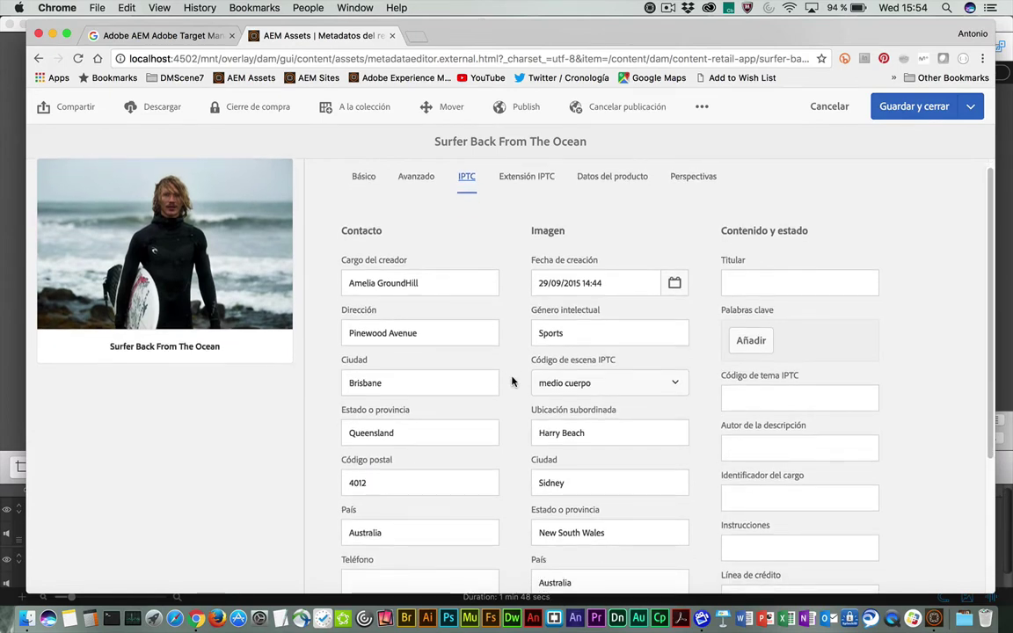
scroll(513, 382, down, 1)
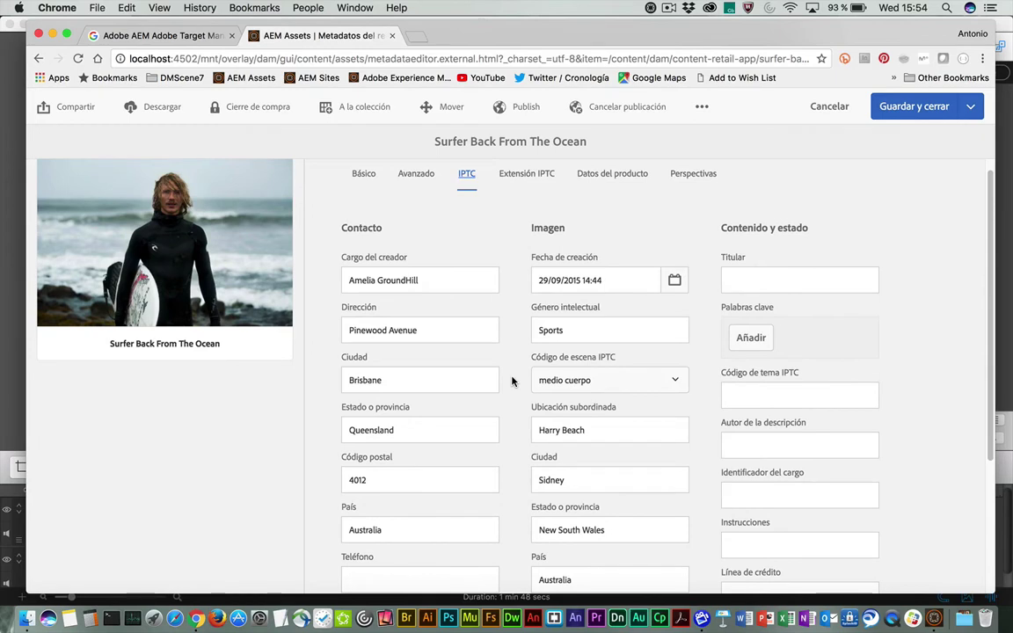
scroll(512, 381, down, 1)
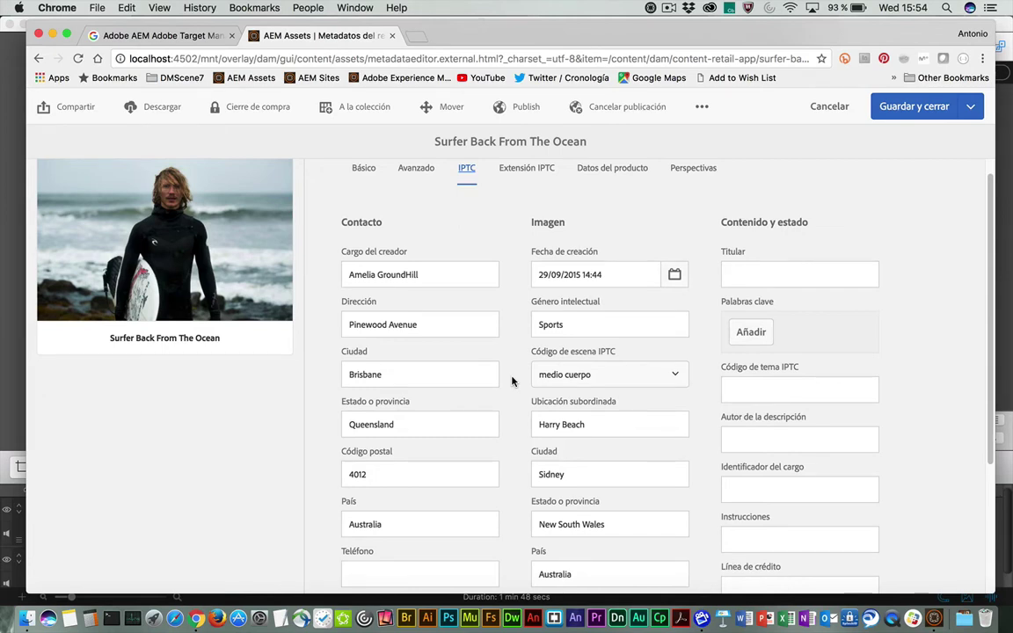
scroll(512, 381, up, 3)
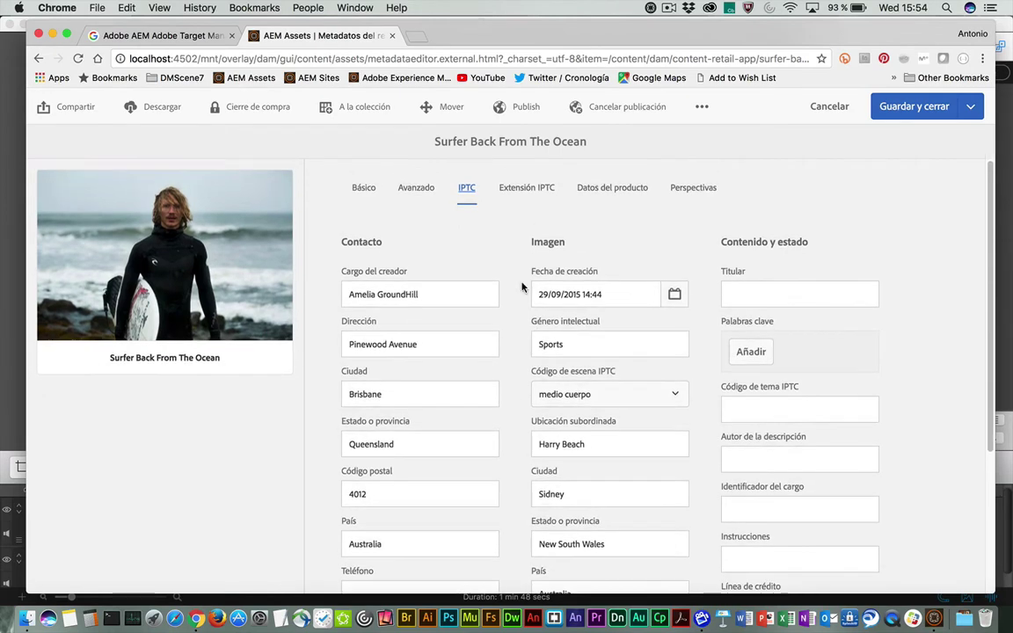
Step: Schedule the image's activation time in the basic metadata for 01/06/2018 15:54
click(363, 190)
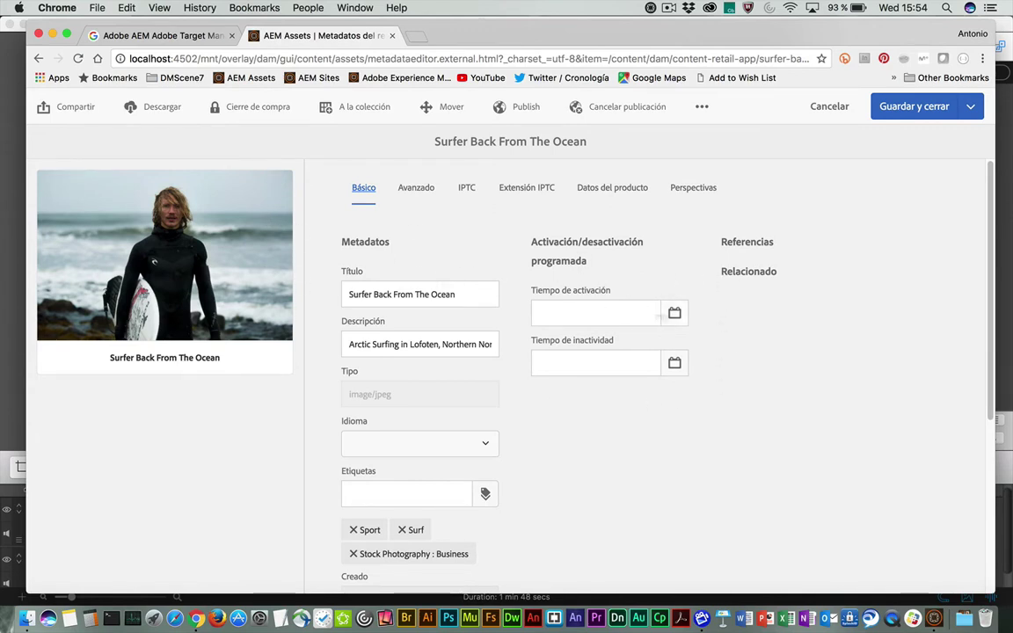
click(674, 315)
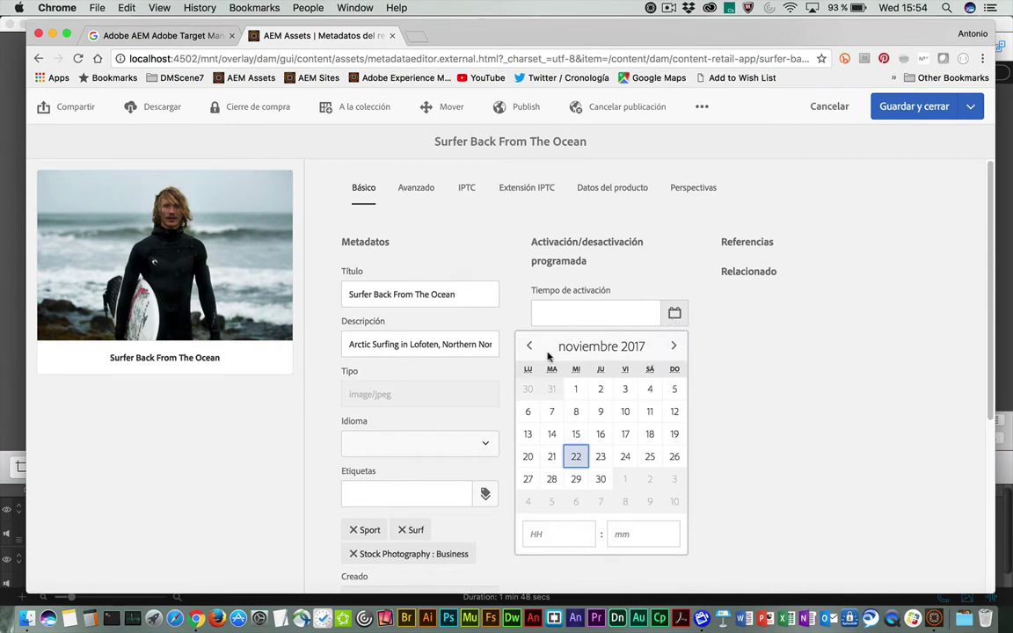
click(674, 347)
click(675, 349)
click(675, 349)
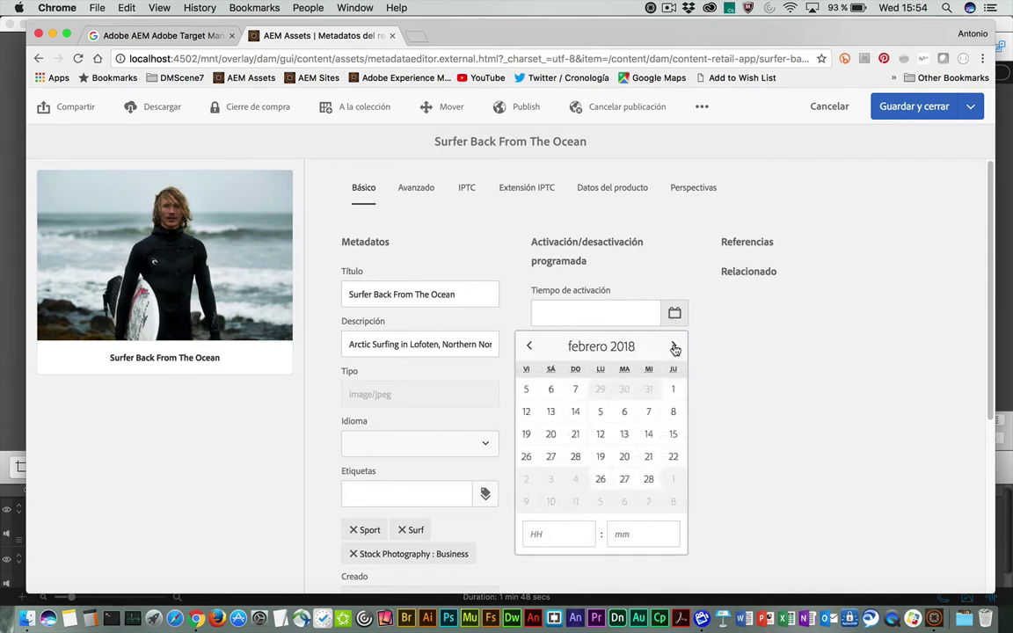
click(674, 349)
click(675, 348)
click(675, 349)
click(674, 348)
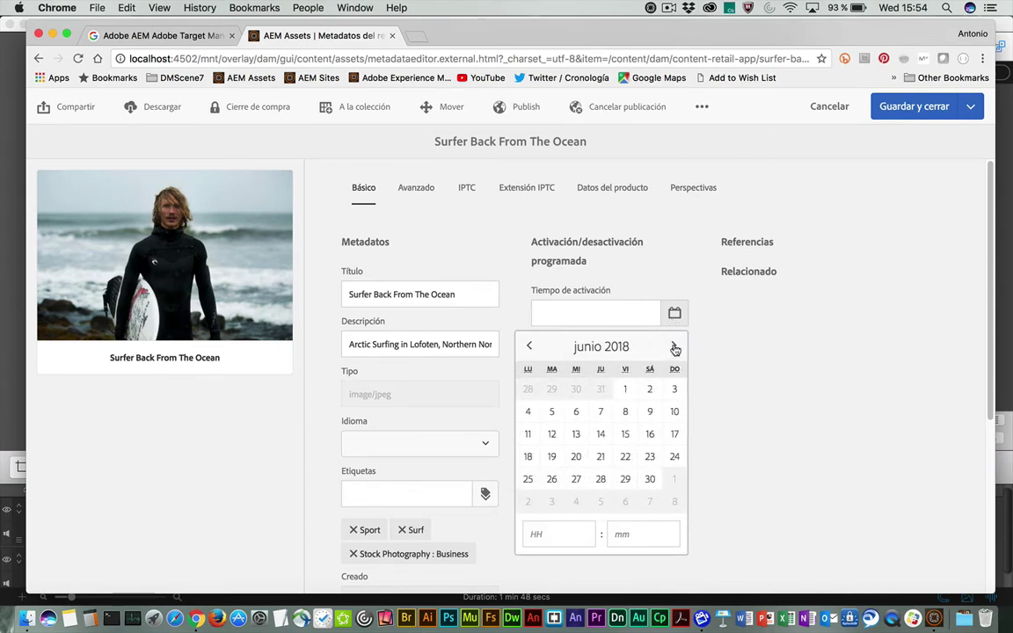
click(625, 387)
Step: Schedule the image's deactivation time (Tiempo de inactividad) for 01/09/2018 15:54
click(675, 364)
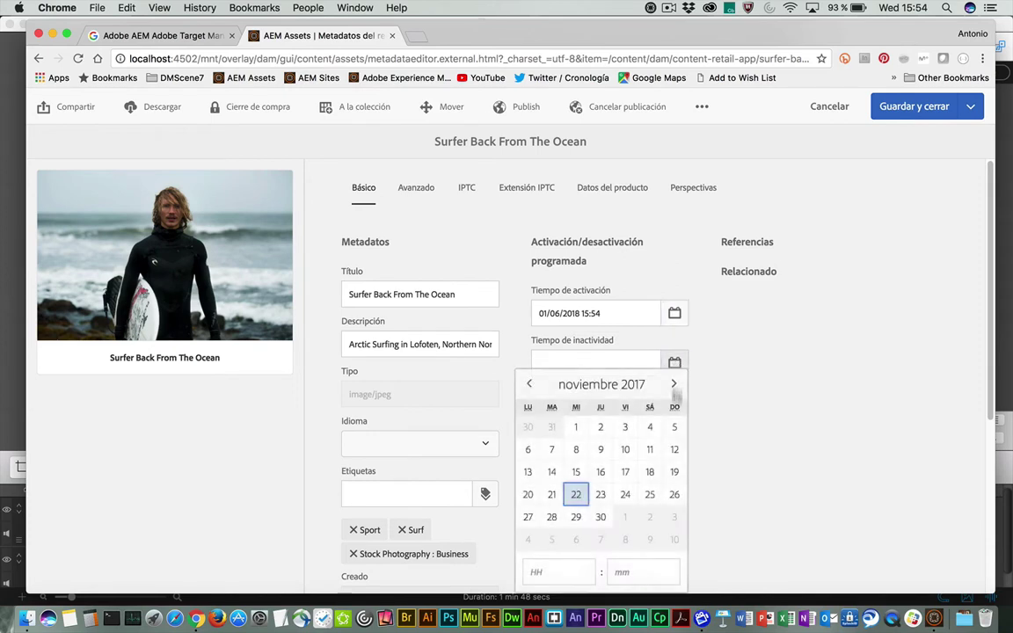
click(676, 385)
click(676, 385)
click(676, 385)
click(676, 385)
click(677, 384)
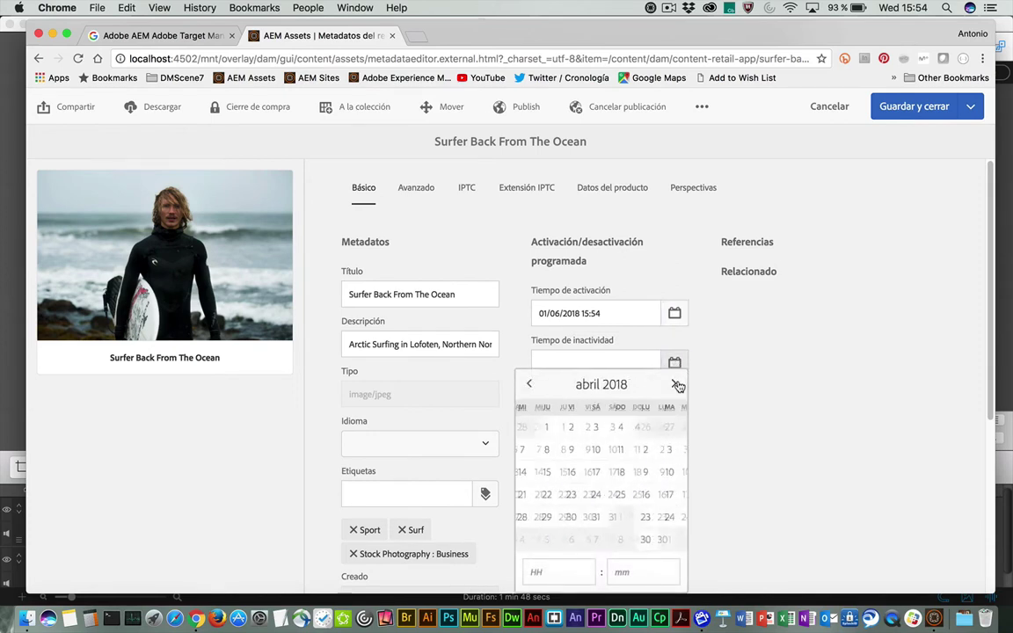
click(676, 384)
click(676, 384)
click(677, 385)
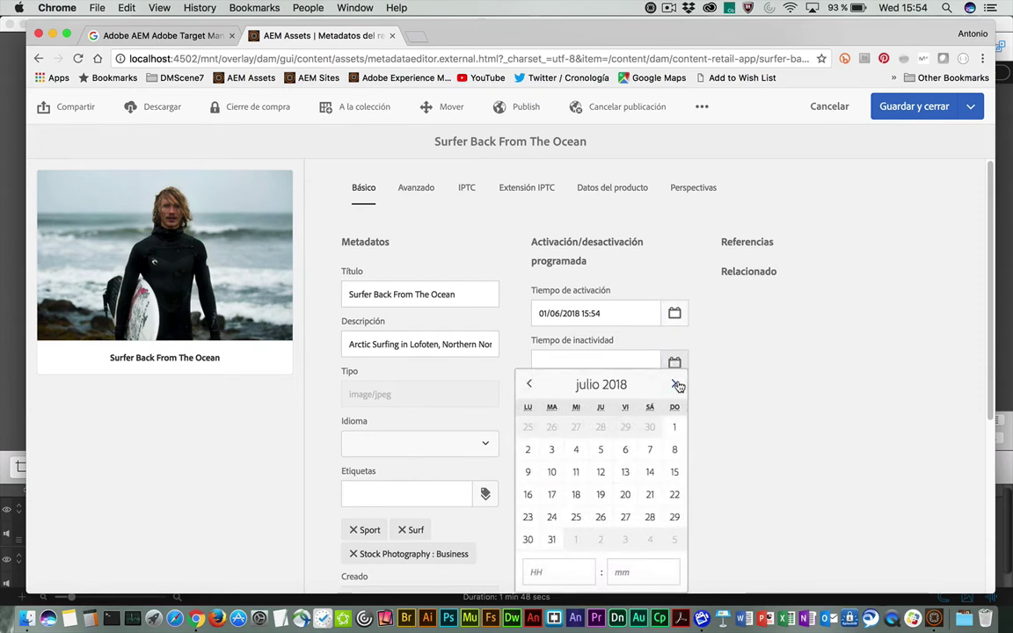
click(677, 384)
click(676, 385)
click(650, 426)
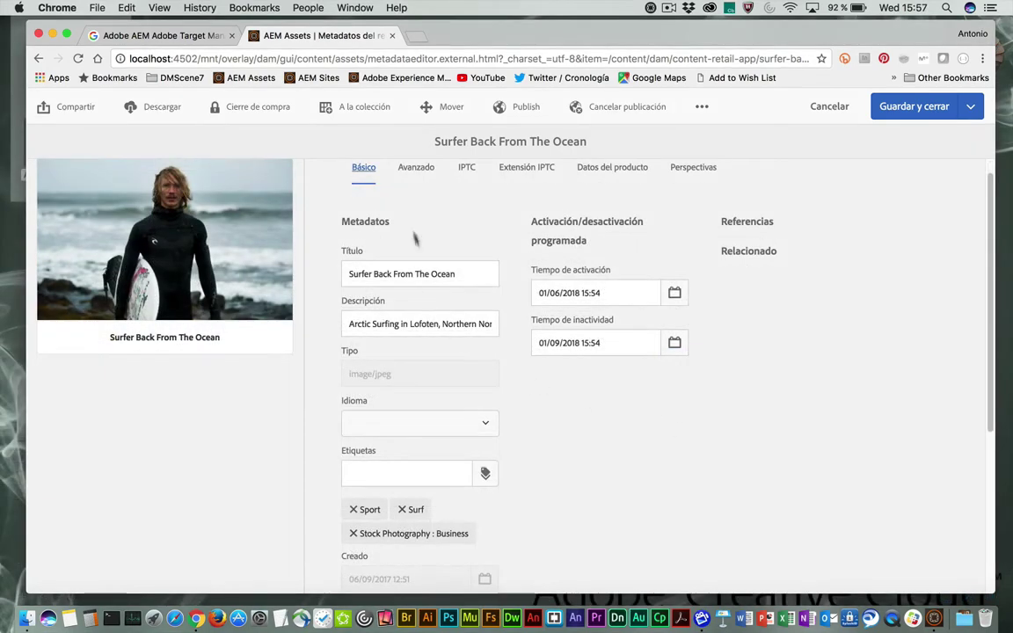
Step: Review the image's advanced licence, expiry and rating metadata, and open the save options
click(414, 170)
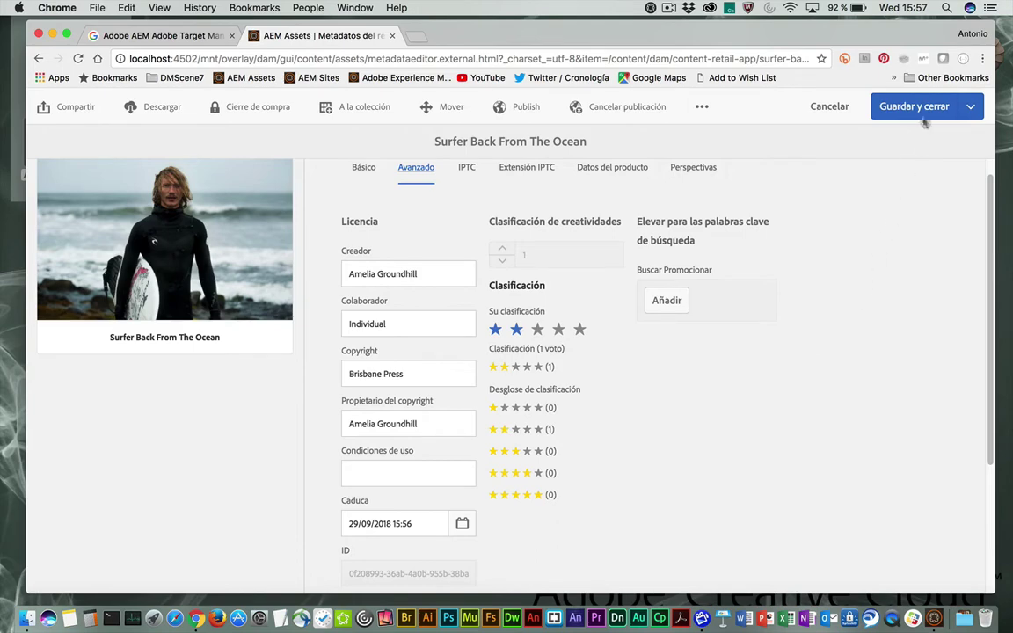
click(971, 106)
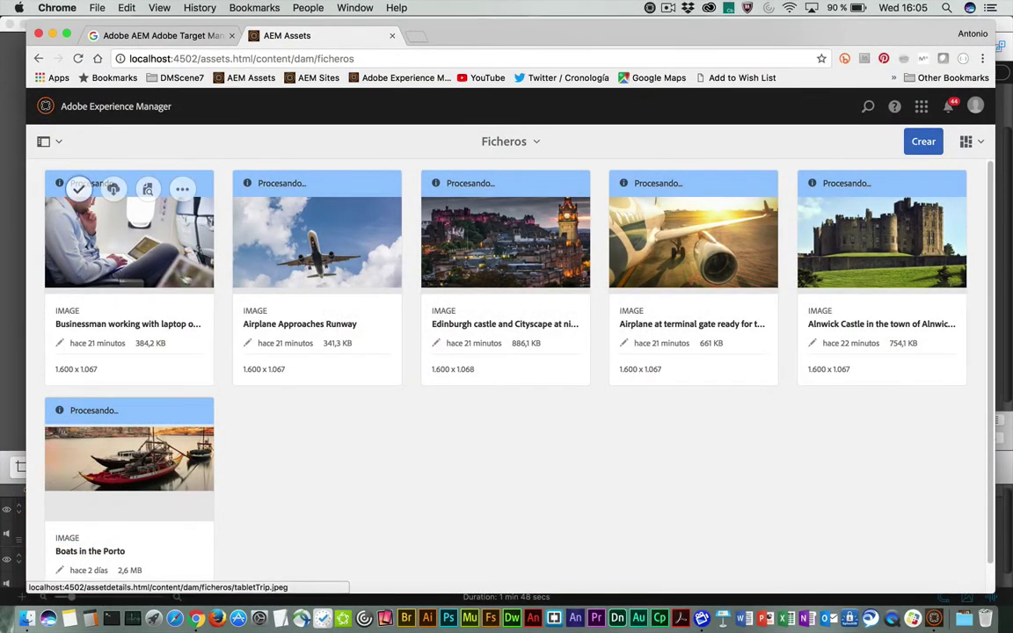
Step: Open the Businessman working with laptop on airplane image from the Ficheros folder and examine its workflow steps in the Cronograma
click(161, 255)
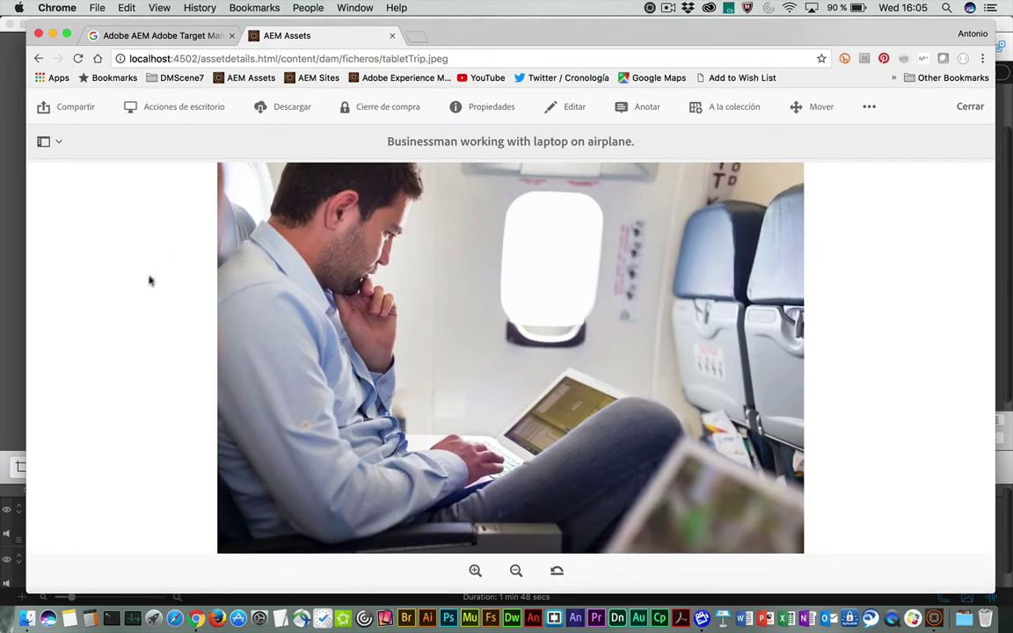
click(59, 143)
click(60, 231)
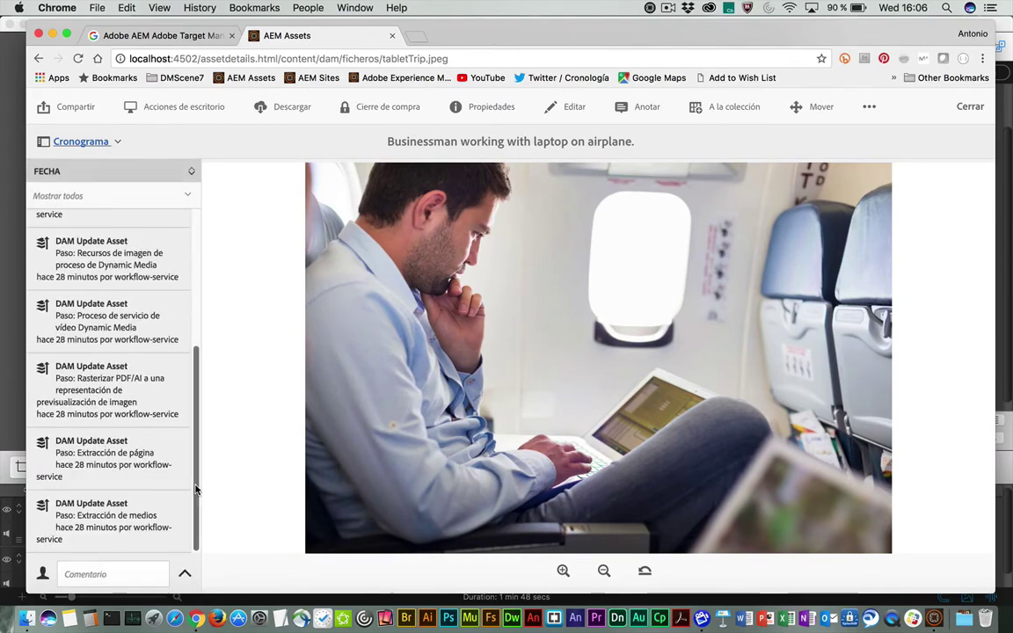
drag(195, 479, 201, 346)
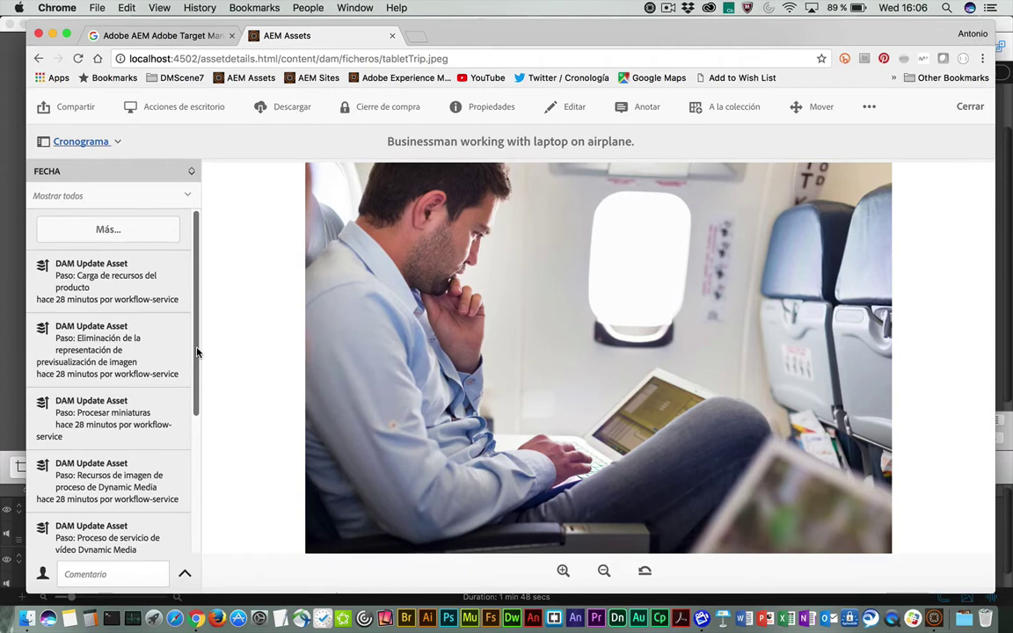
mouse_move(197, 352)
mouse_down()
mouse_move(198, 444)
mouse_move(201, 343)
mouse_up()
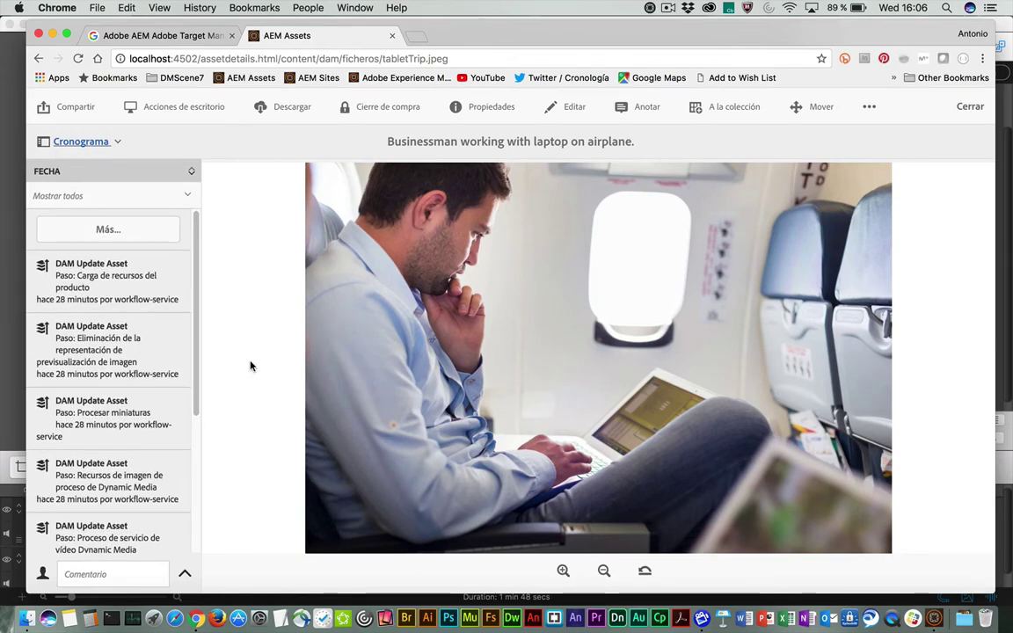
Step: Show the image's renditions (Representaciones) and preview the Web 1280x1280 jpeg version
click(118, 144)
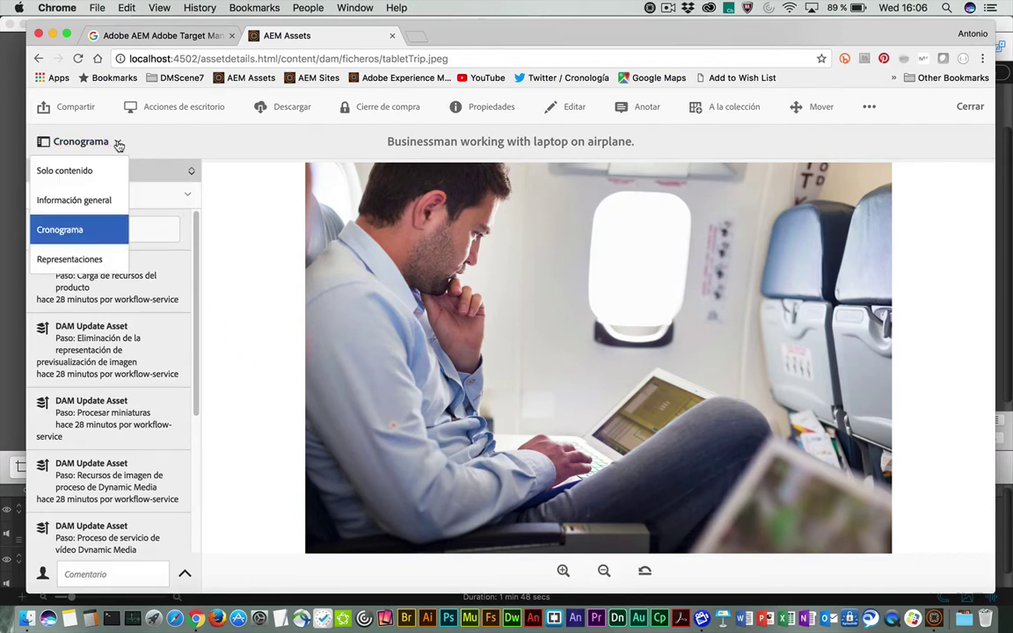
click(79, 260)
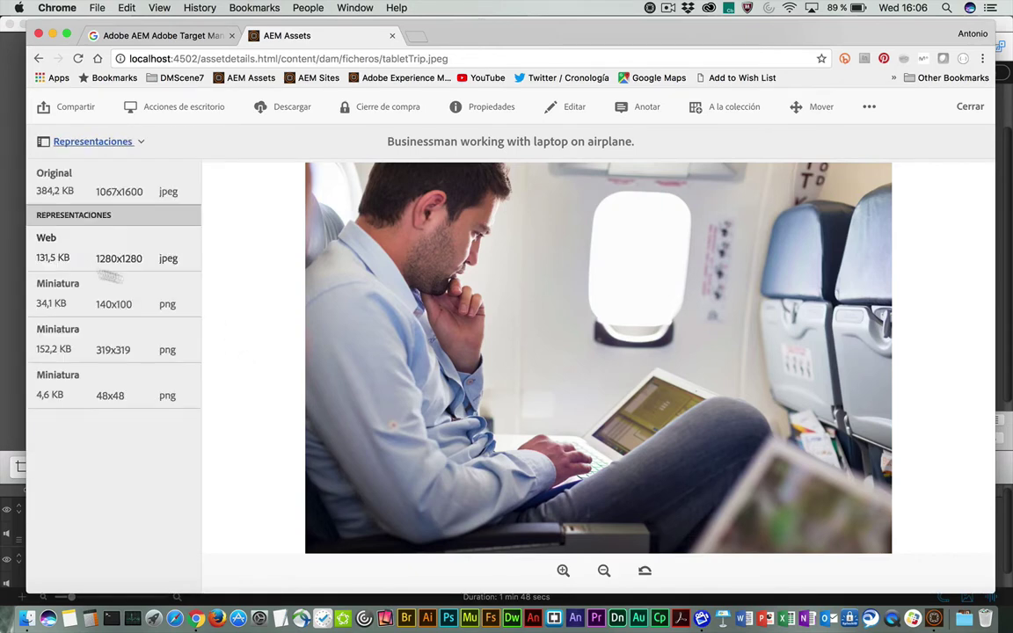
click(114, 259)
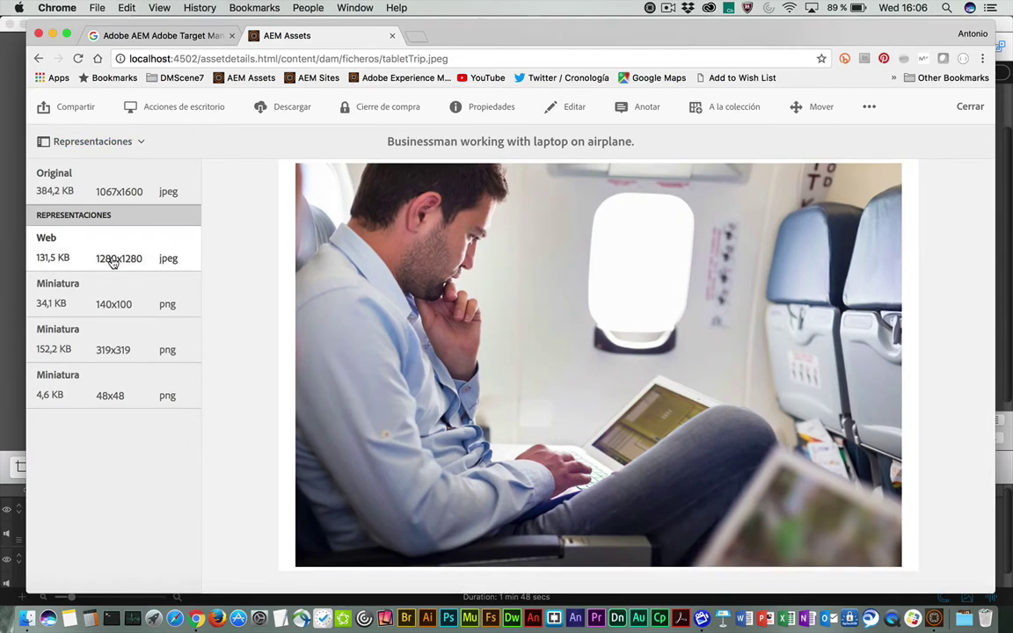
Step: Preview the image's Miniatura and Web renditions and open the additional asset actions
click(113, 307)
click(111, 346)
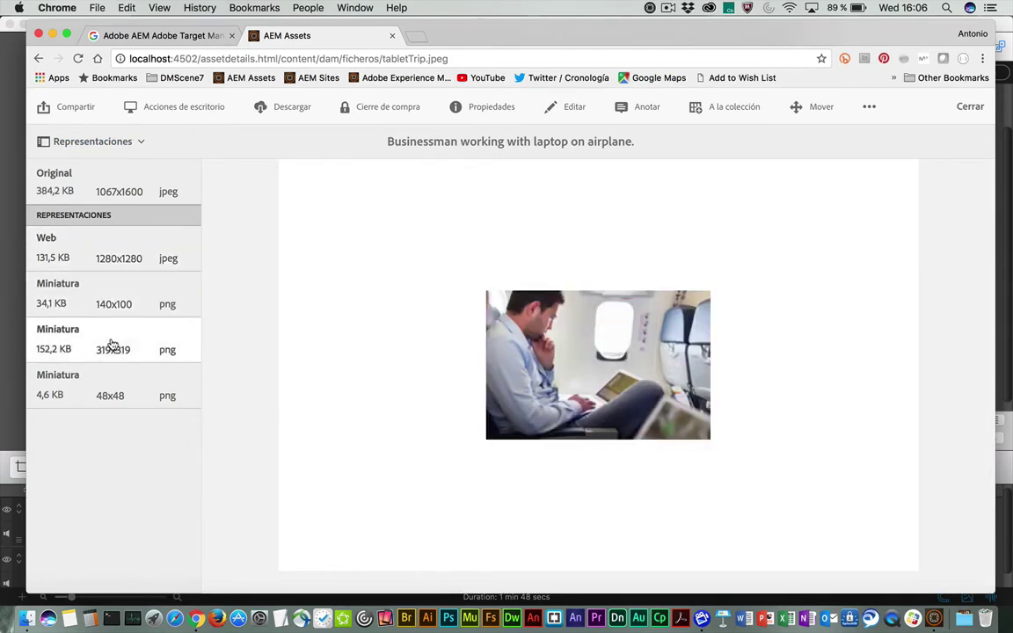
click(105, 395)
click(102, 350)
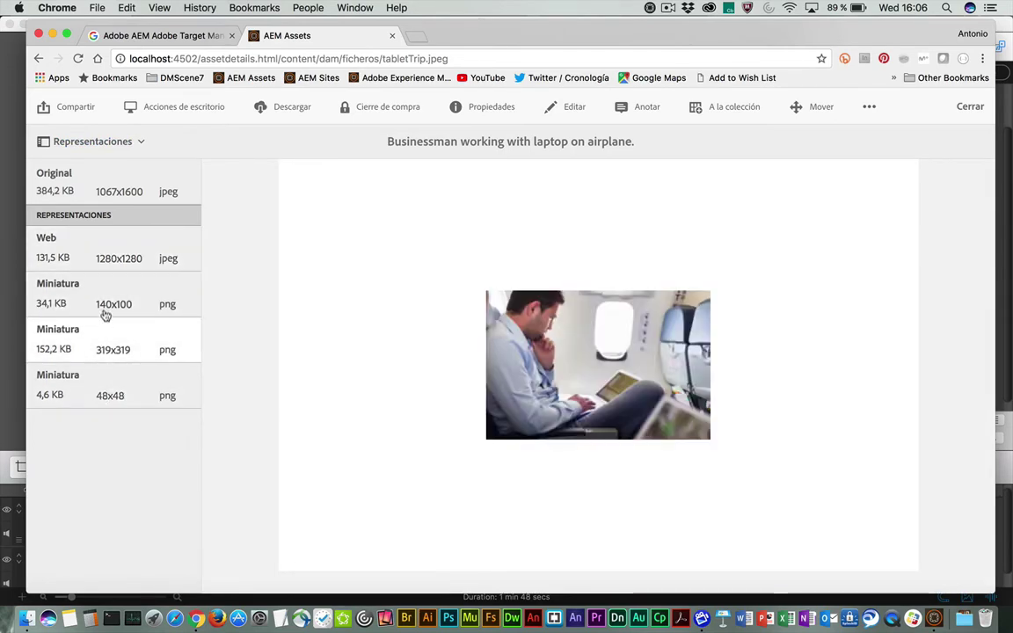
click(105, 313)
click(112, 259)
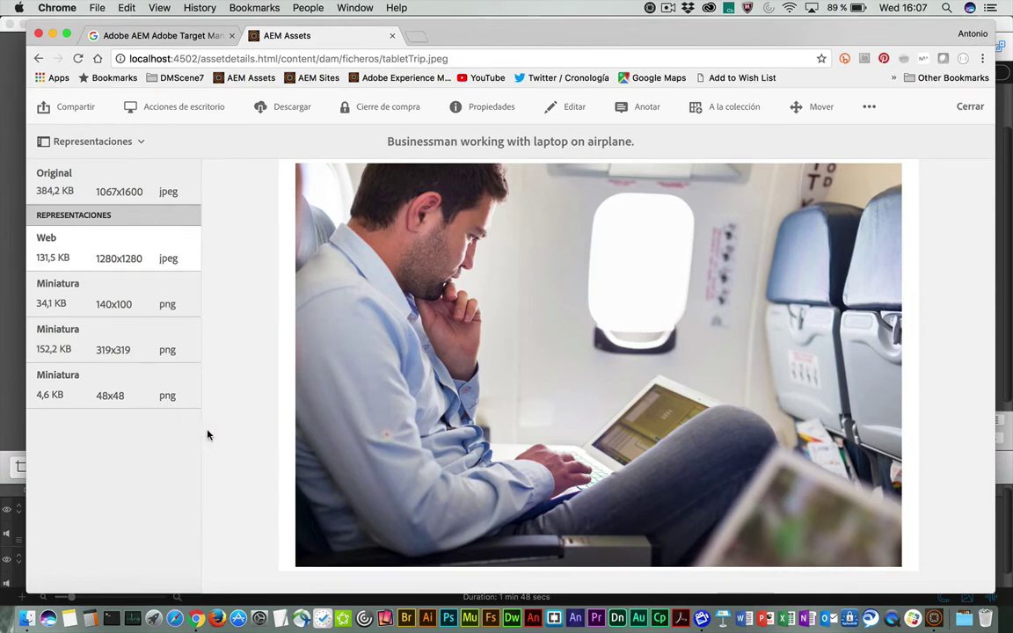
click(870, 108)
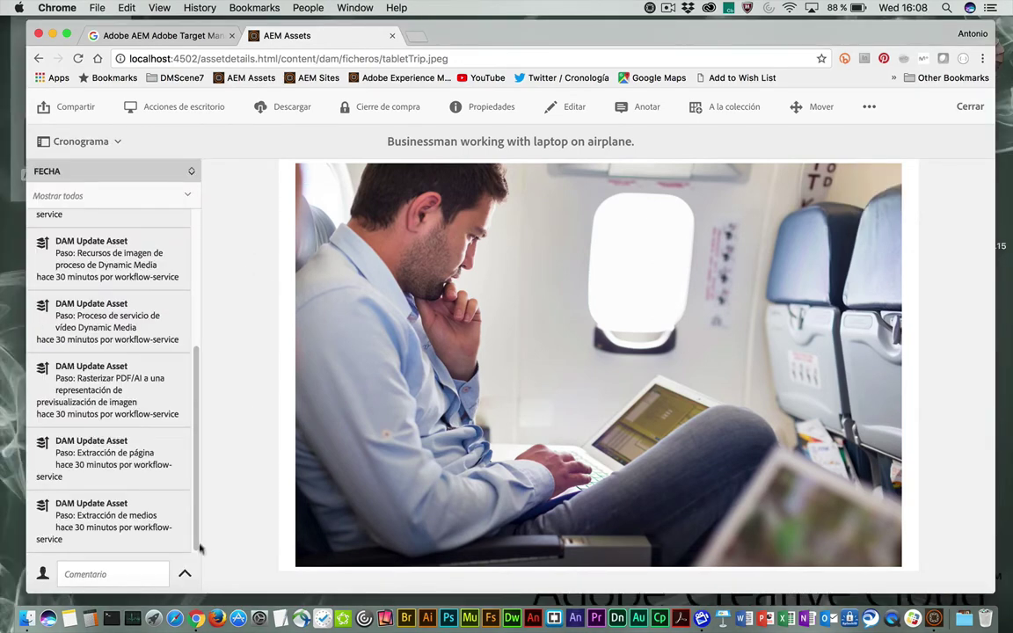
Step: Save the current state of the airplane image as a version labelled Inicial from the Cronograma
click(185, 578)
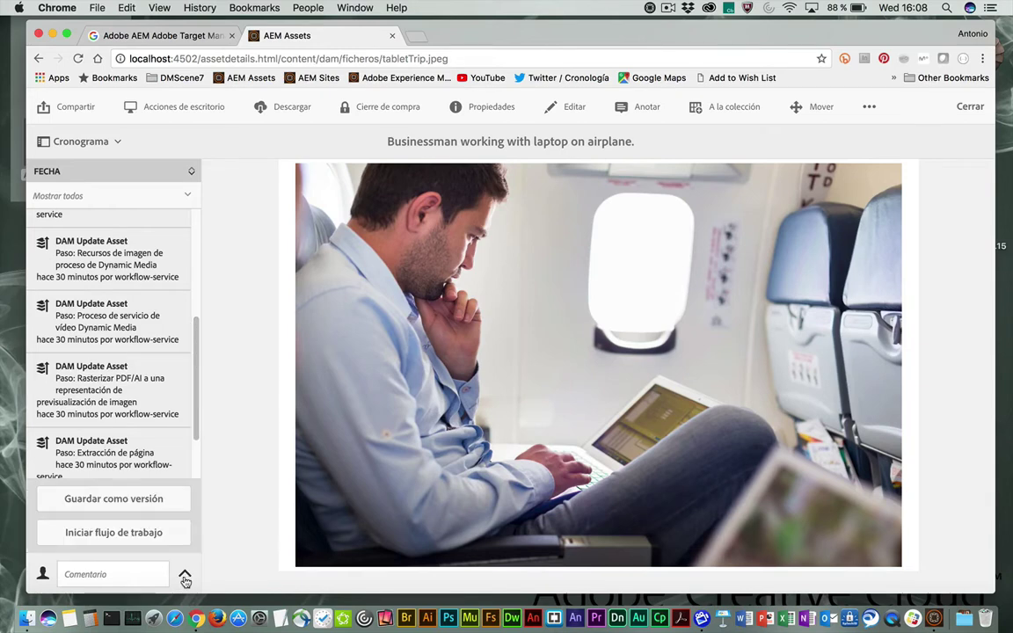
click(141, 499)
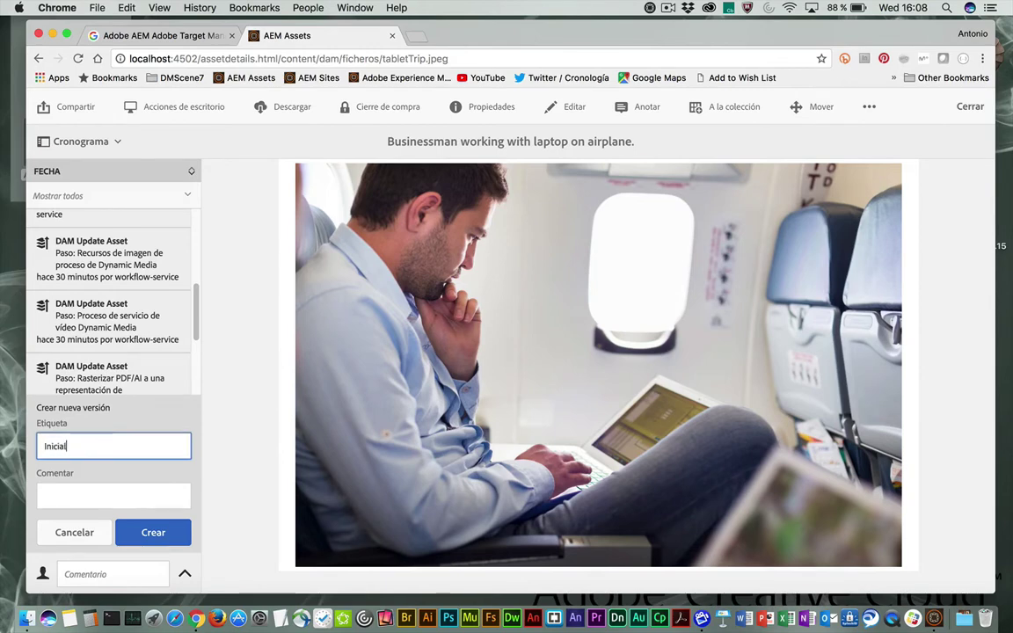
text(Inicial)
click(151, 536)
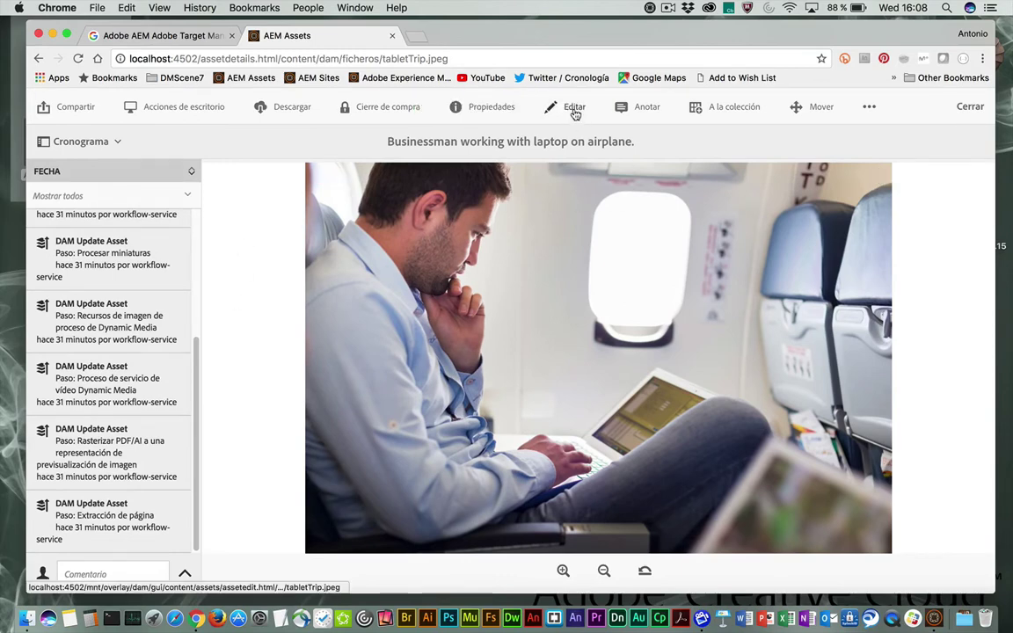
Step: Crop the image to a square (cuadrado) framing the man and part of the laptop, and save the edited image
click(574, 106)
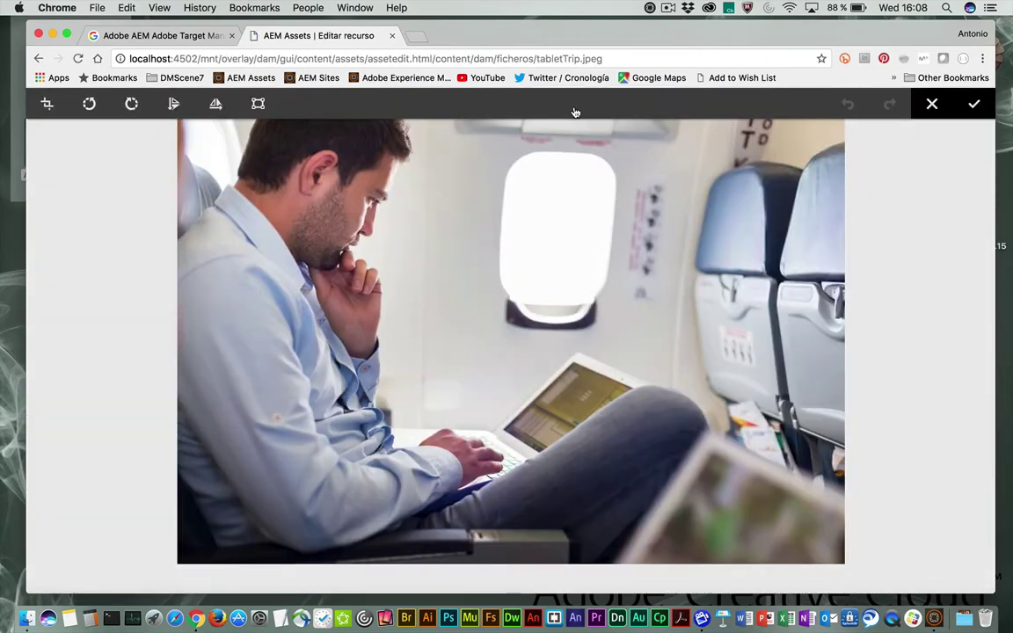
click(46, 104)
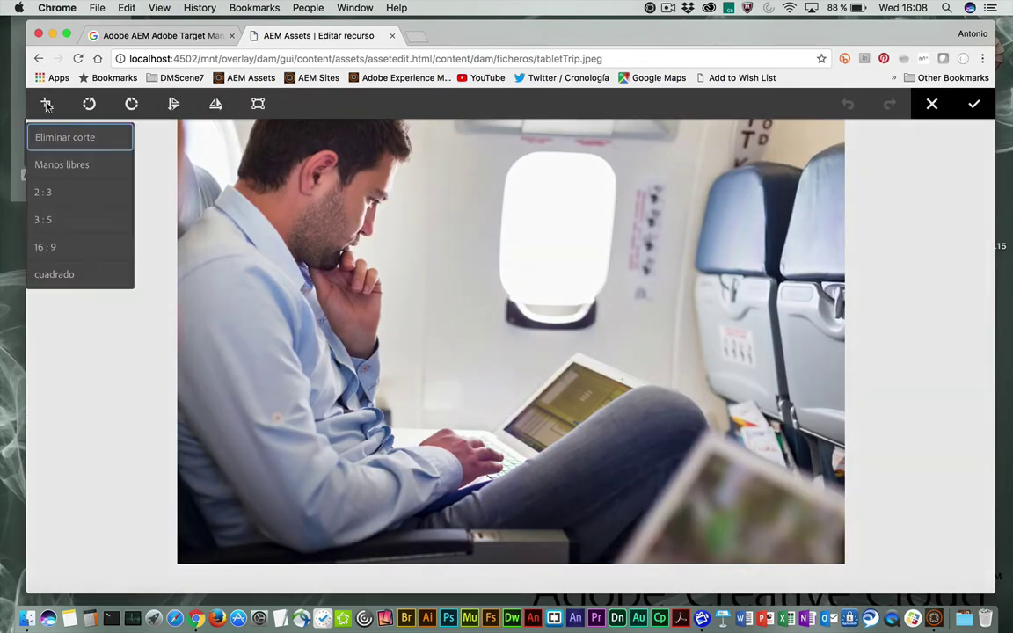
click(53, 254)
drag(382, 330, 331, 254)
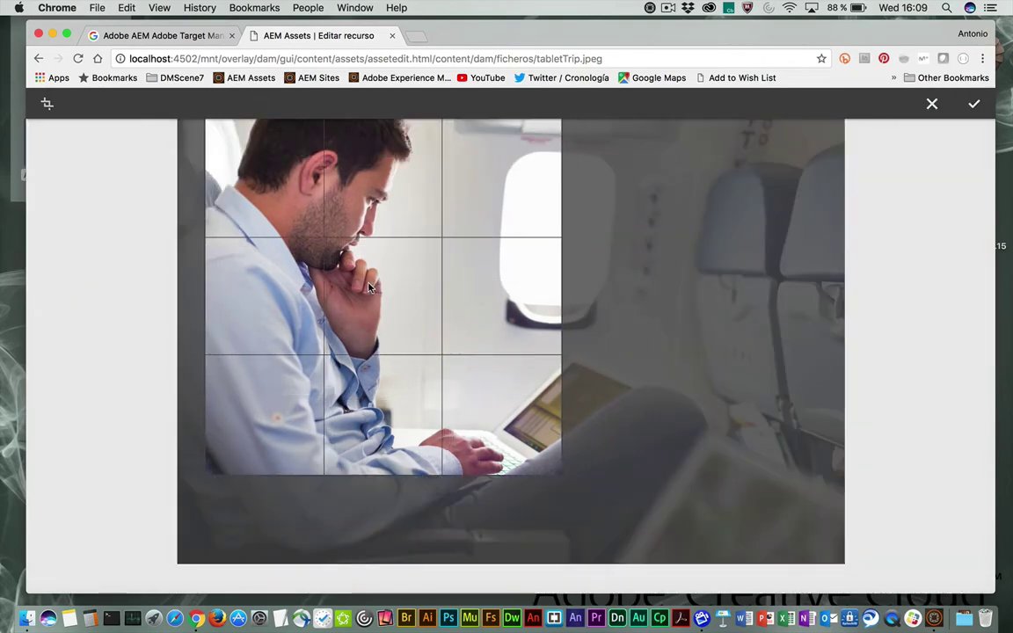
click(974, 104)
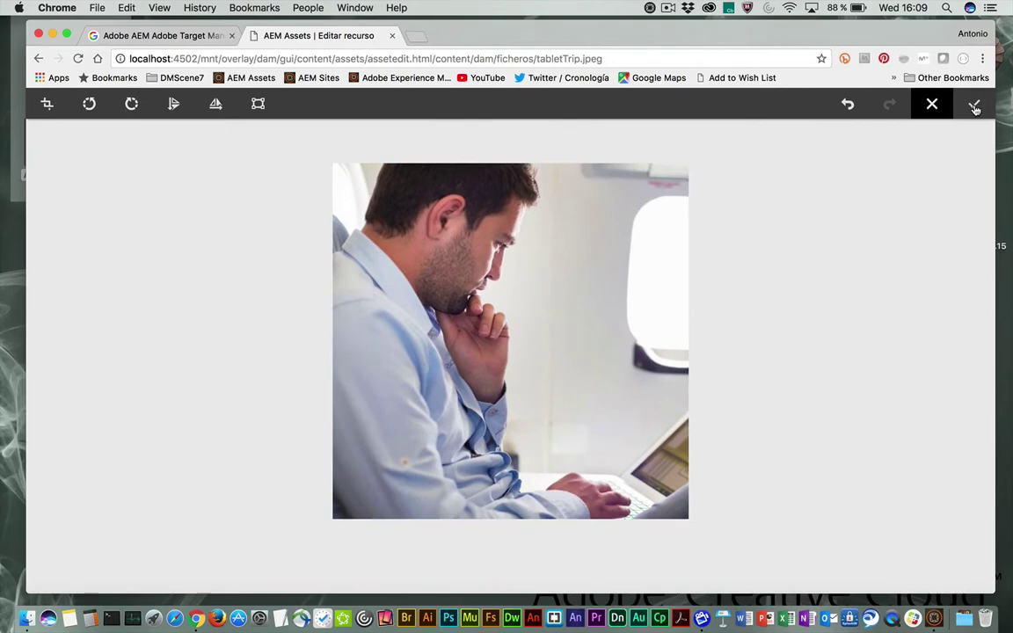
click(974, 105)
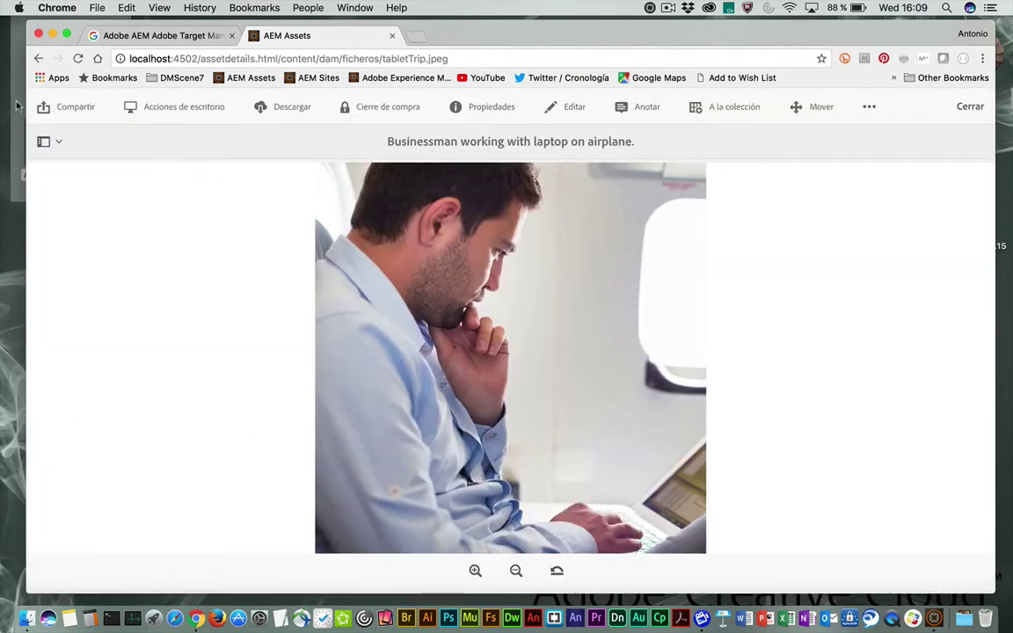
Step: Show the Cronograma and save the cropped image as a new version labelled Cuadrada
click(59, 142)
click(58, 231)
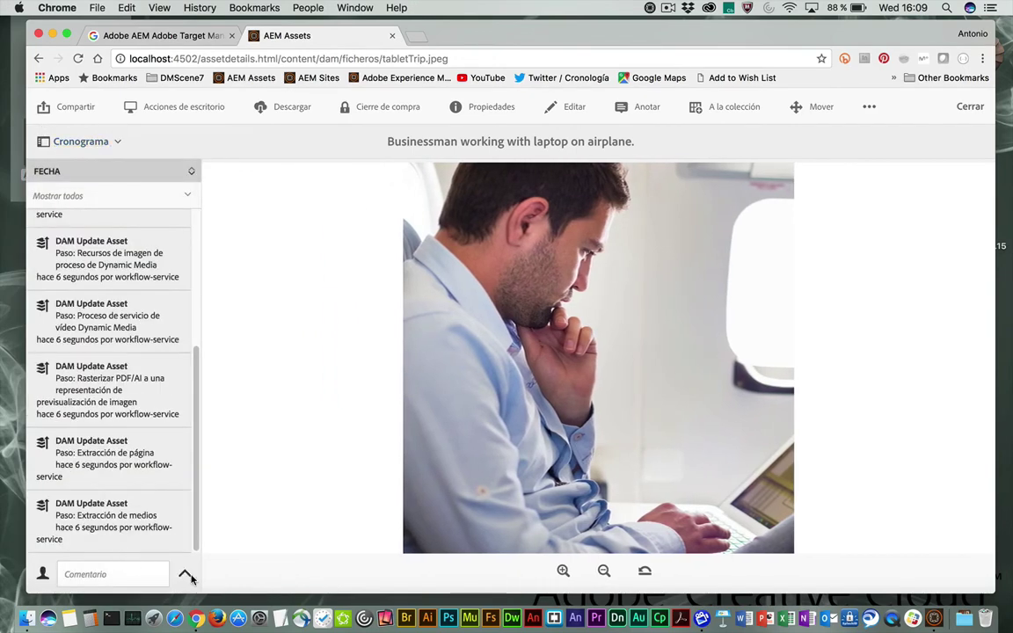
click(186, 577)
click(147, 498)
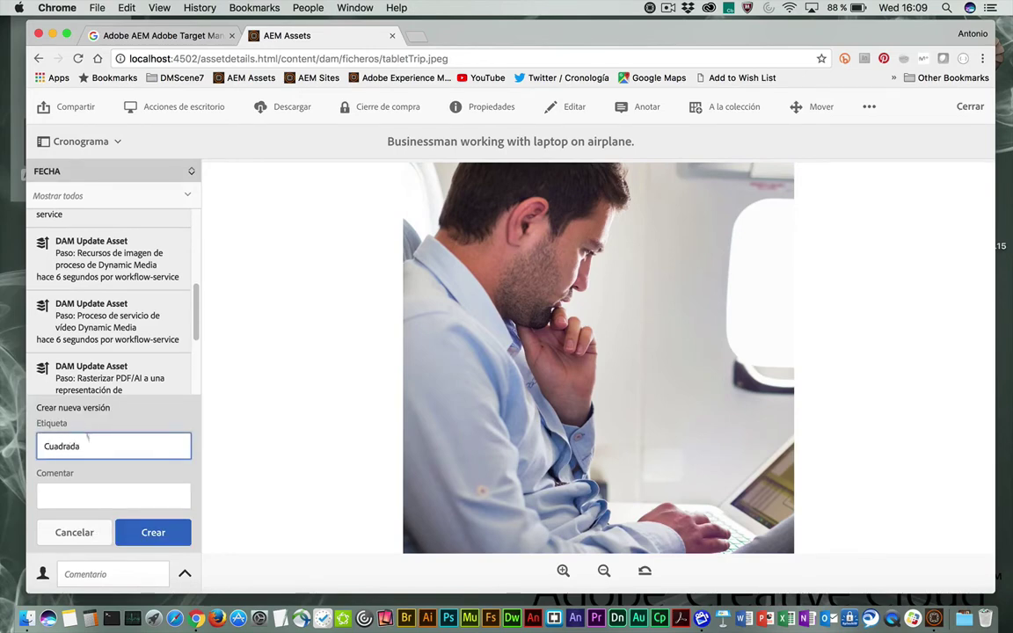
text(Cuadrada)
click(141, 535)
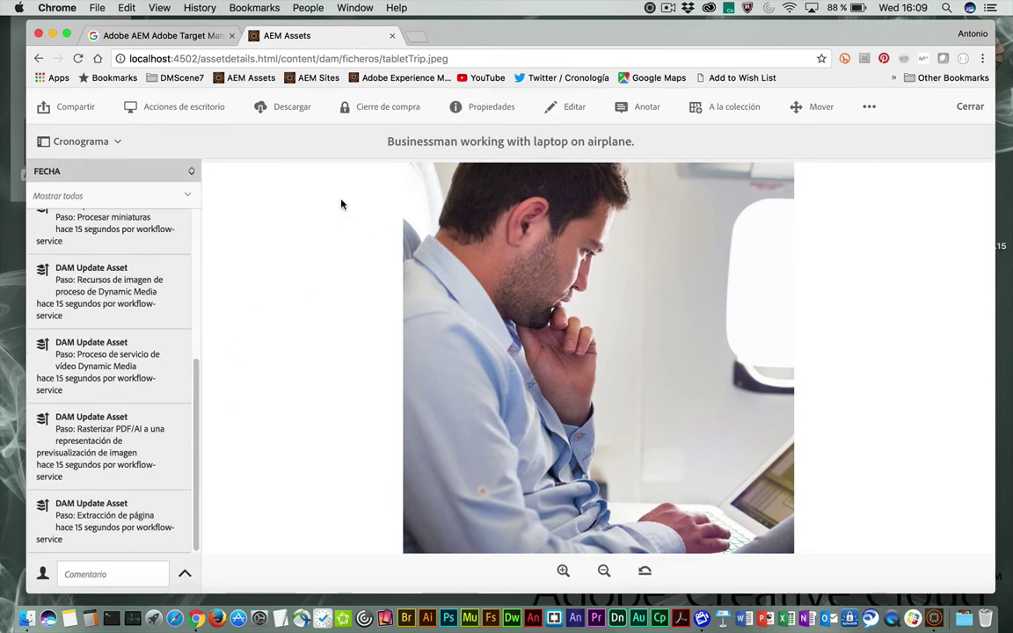
Step: Flip the square image horizontally in the asset editor and save the change
click(577, 108)
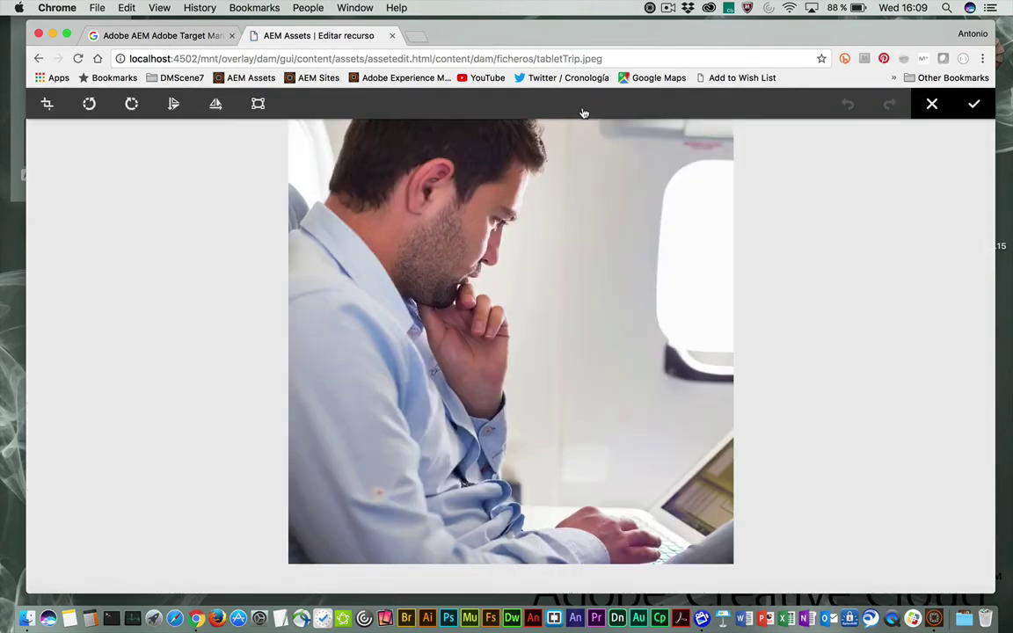
click(216, 104)
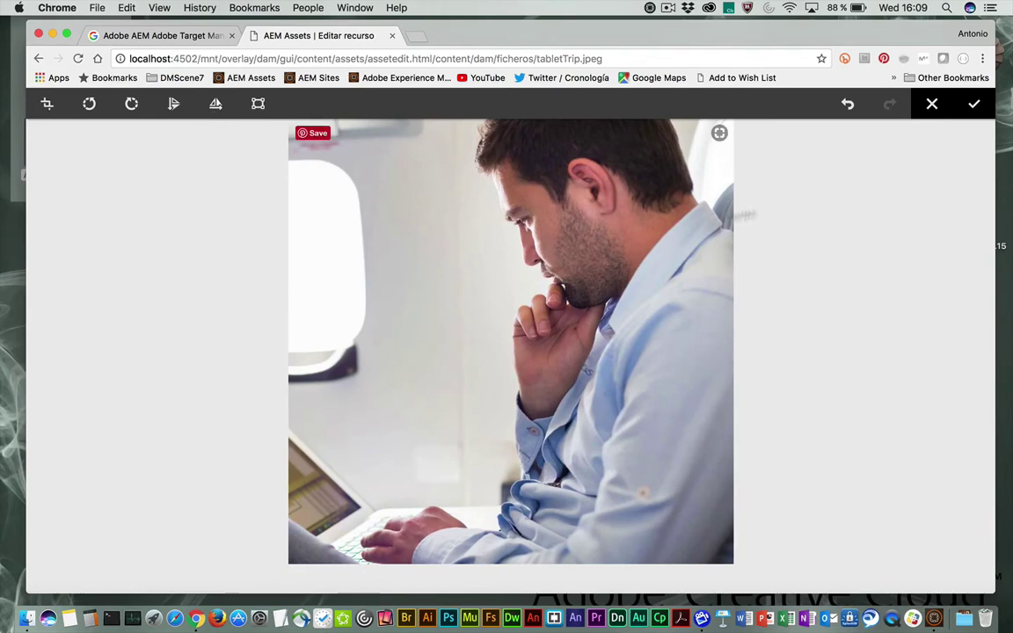
click(975, 104)
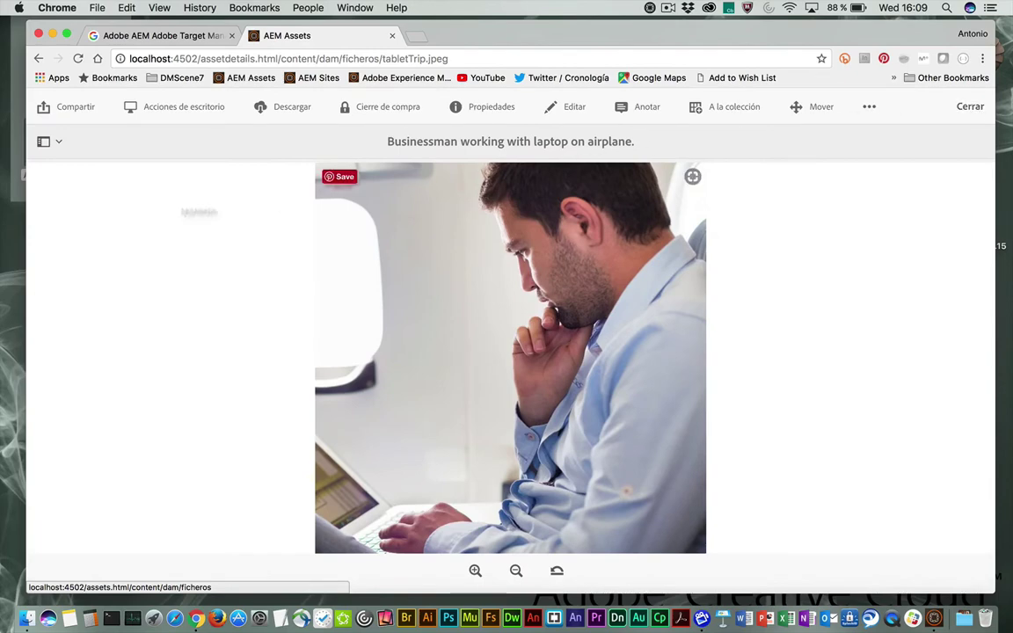
Step: Show the Cronograma and save the flipped image as a new version labelled Volteada
click(54, 140)
click(60, 231)
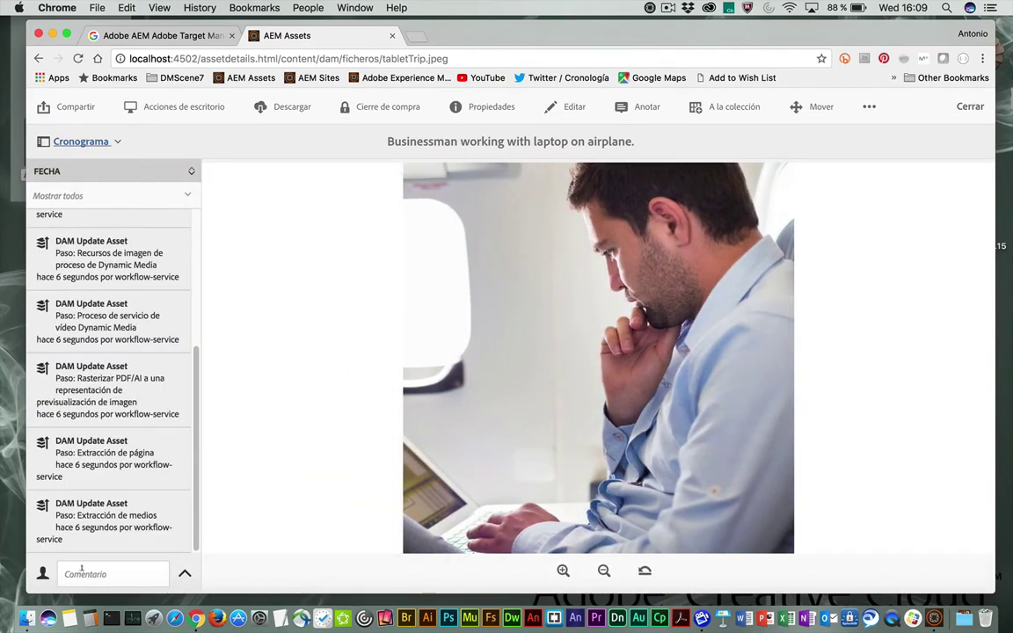
click(184, 573)
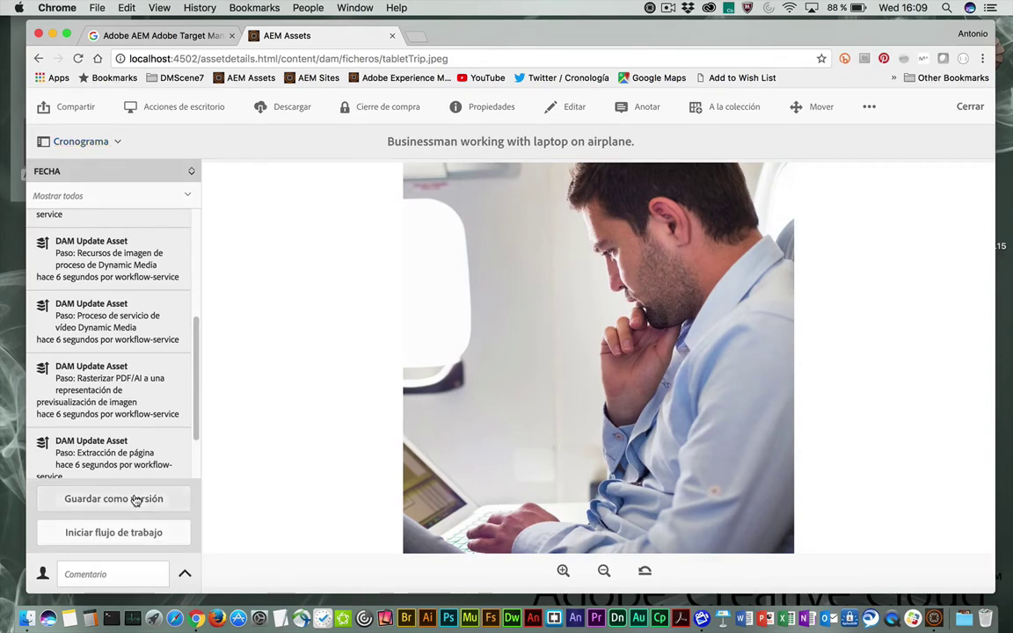
click(135, 500)
click(93, 446)
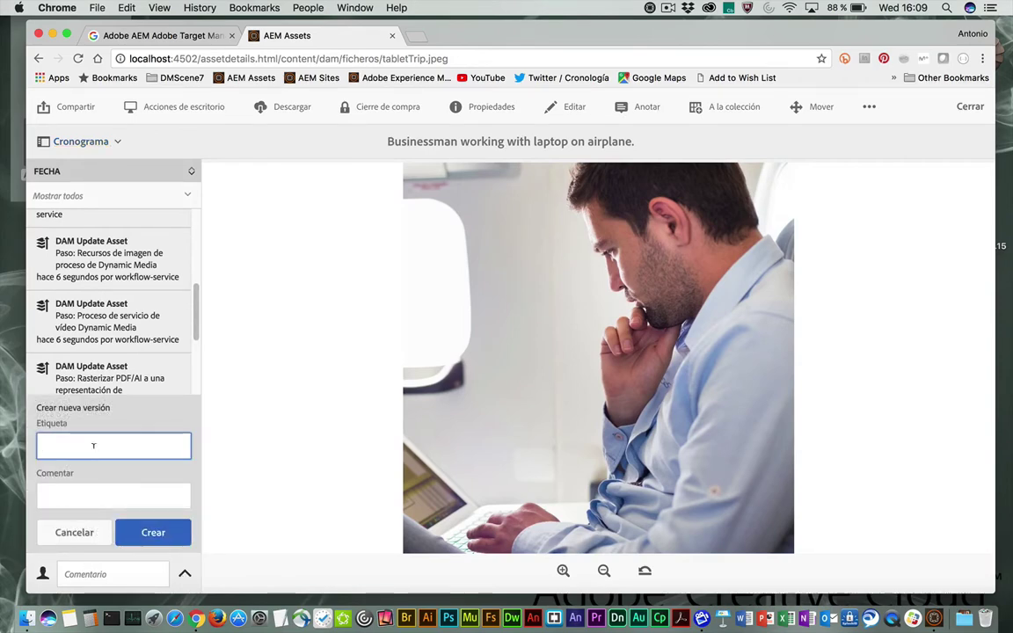
text(Volteada)
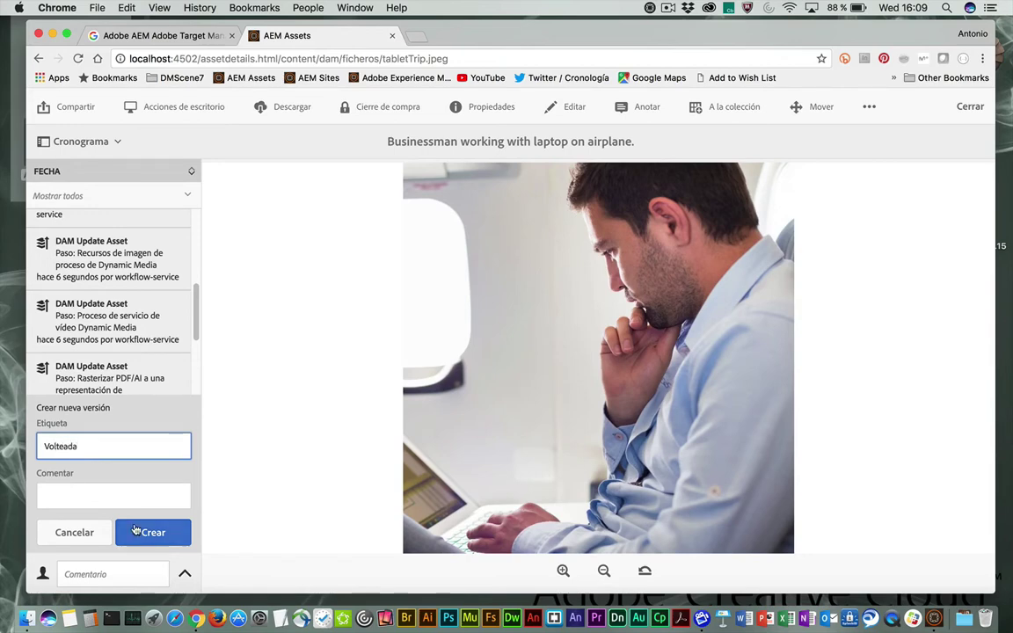
click(136, 533)
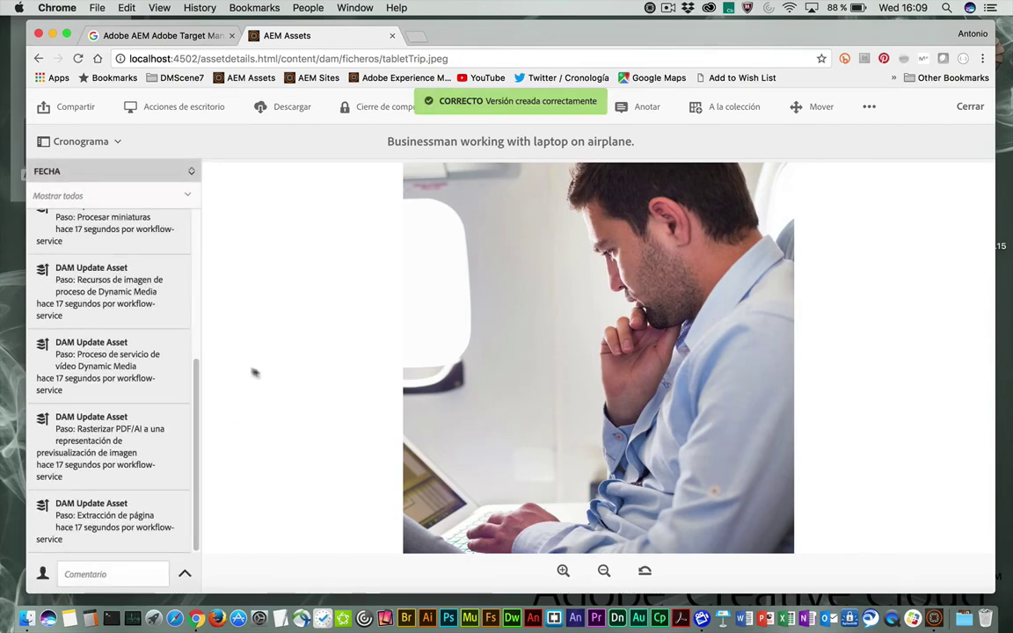
Step: Filter the Cronograma to list only the image's Versiones
drag(194, 376, 195, 200)
click(193, 198)
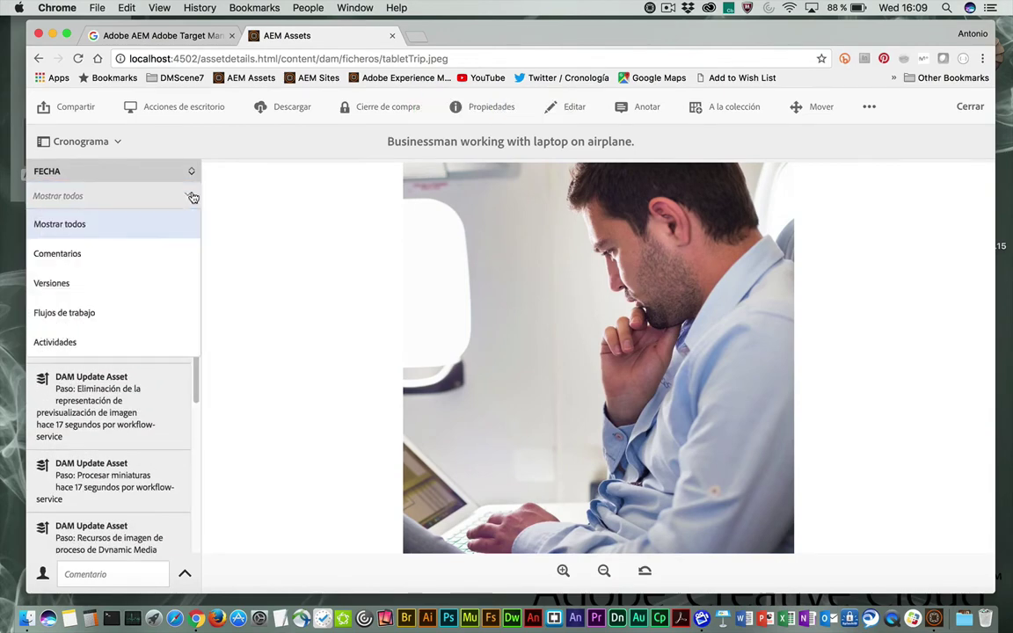
click(104, 283)
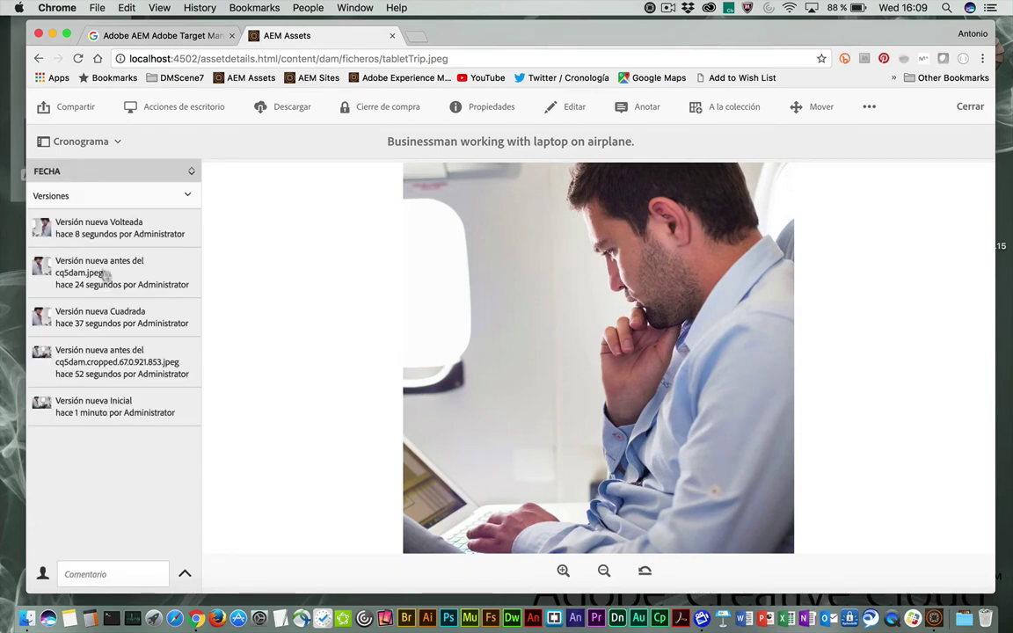
Step: Compare the current image with the Inicial and Cuadrada versions using the comparison slider
click(95, 407)
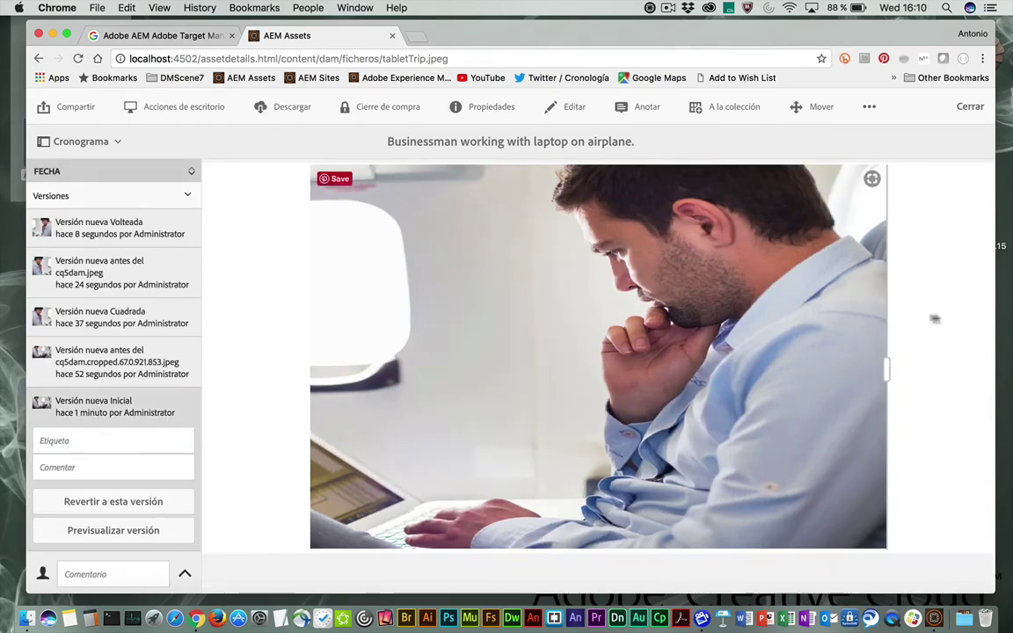
mouse_move(886, 369)
mouse_down()
mouse_move(362, 369)
mouse_move(866, 369)
mouse_up()
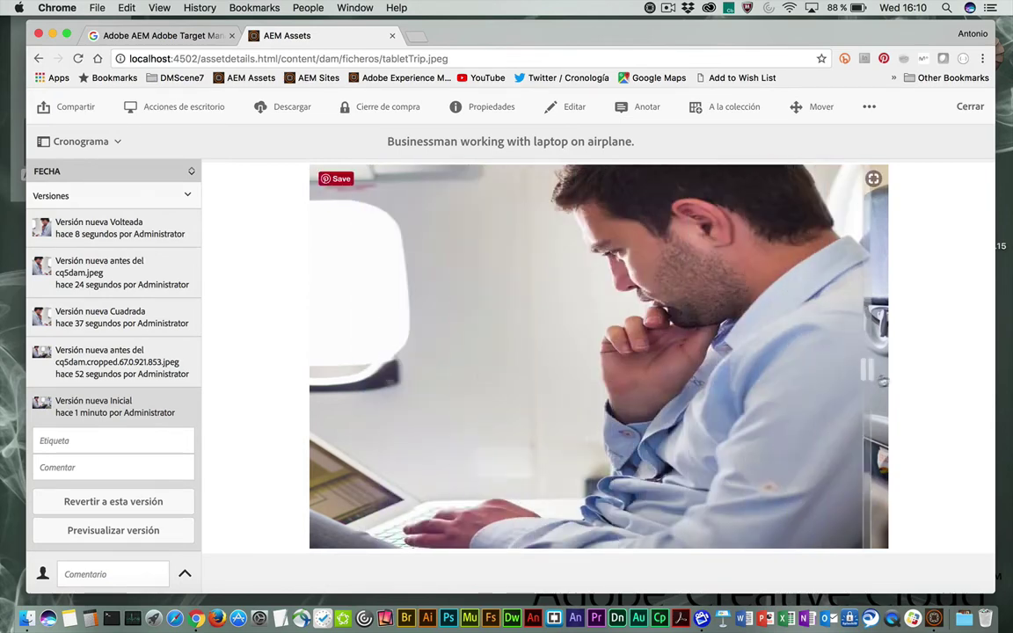
click(74, 303)
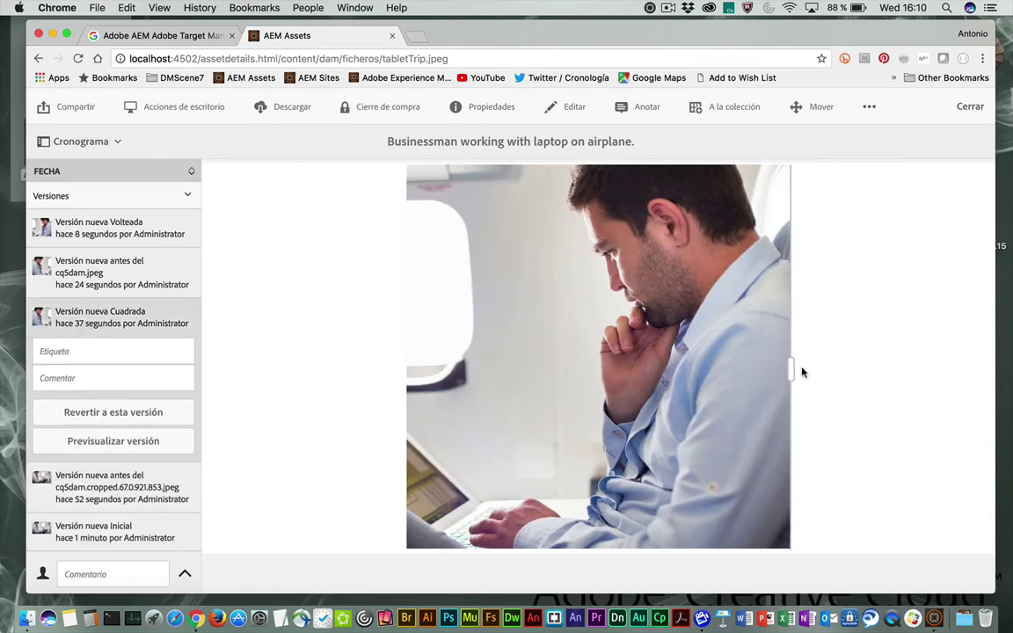
drag(790, 370, 808, 400)
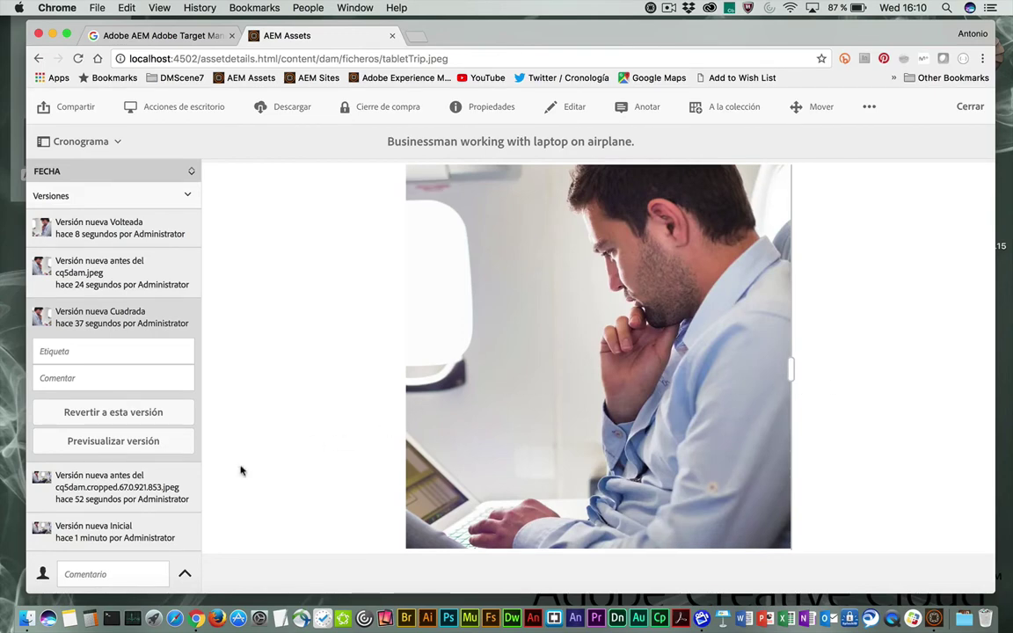
Step: Preview the Cuadrada version, close the preview, and revert the image to that version
click(128, 447)
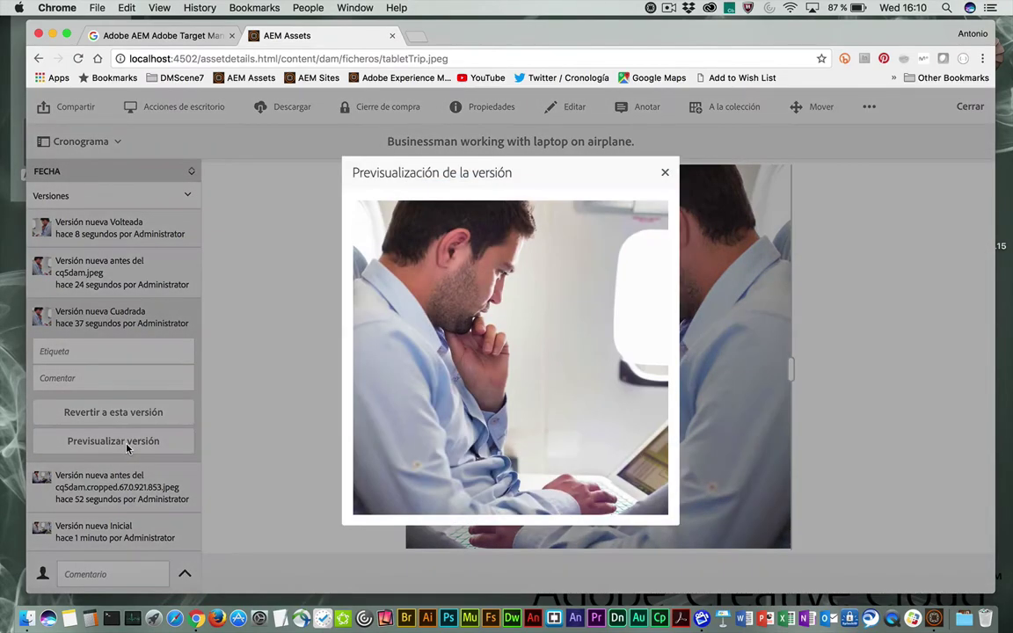
click(664, 172)
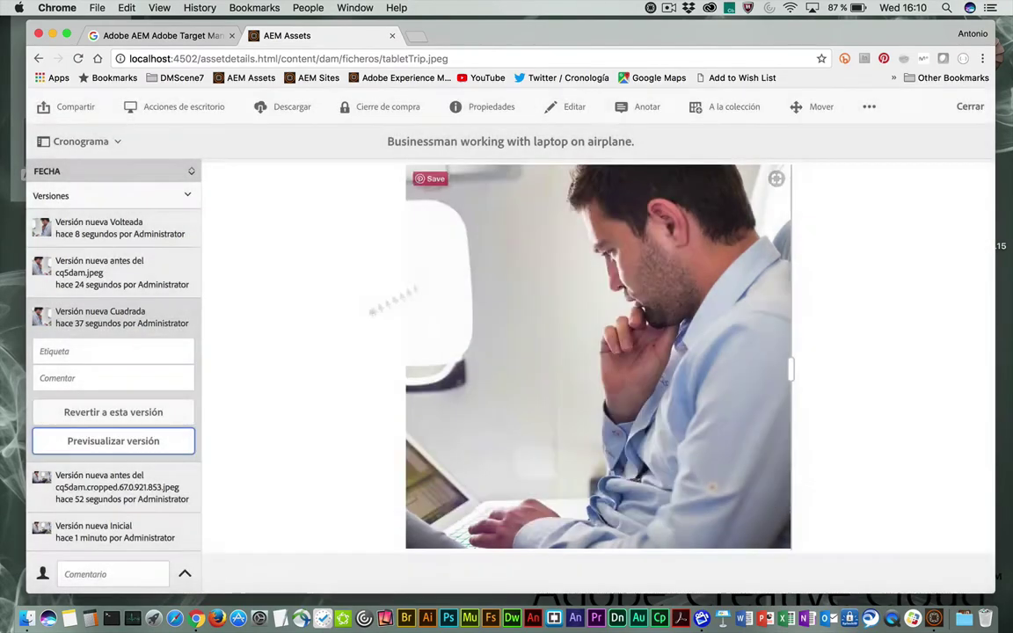
click(97, 414)
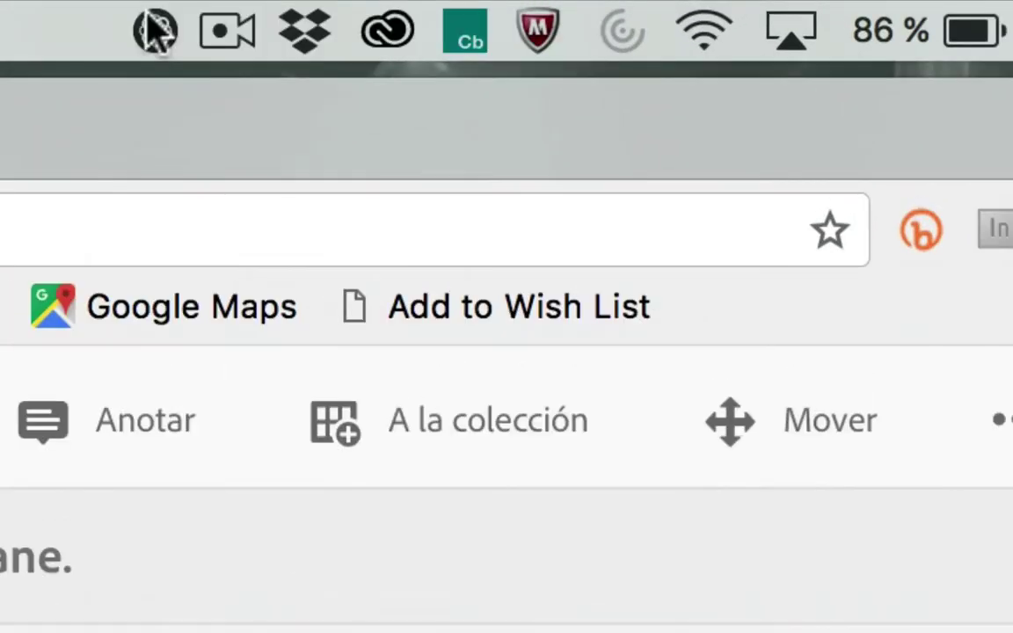
Step: Open the mounted AEM Assets folder in Finder through Adobe Experience Manager Desktop and reposition its window
click(650, 8)
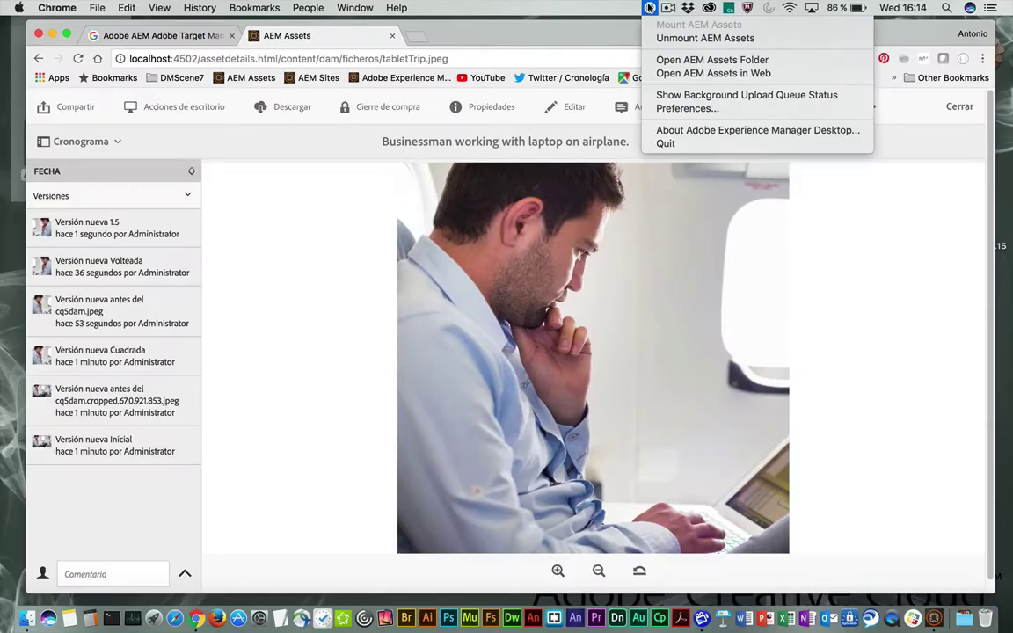
click(666, 60)
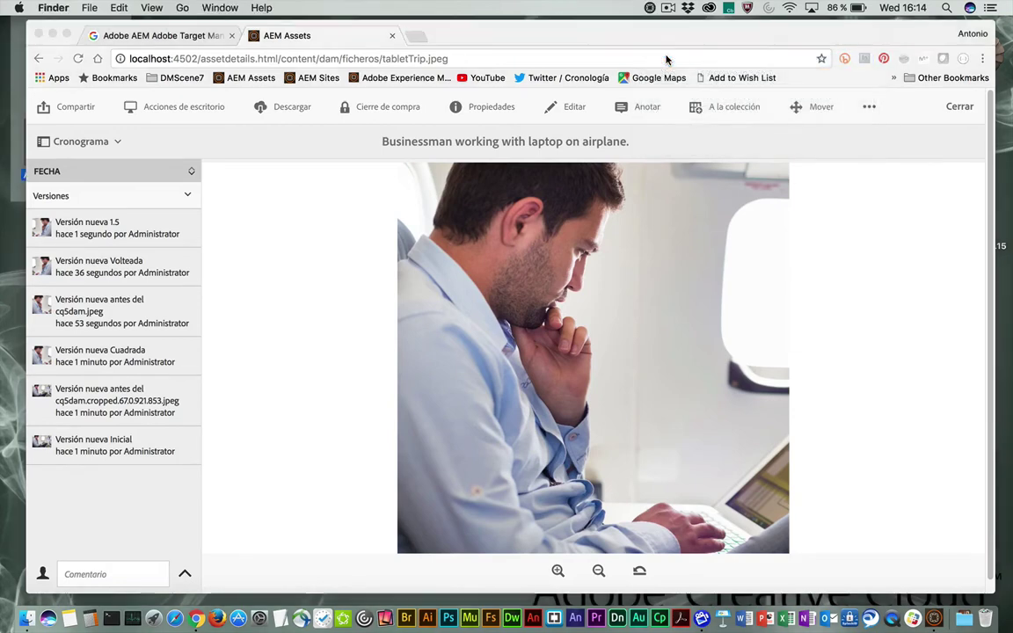
drag(459, 136, 425, 75)
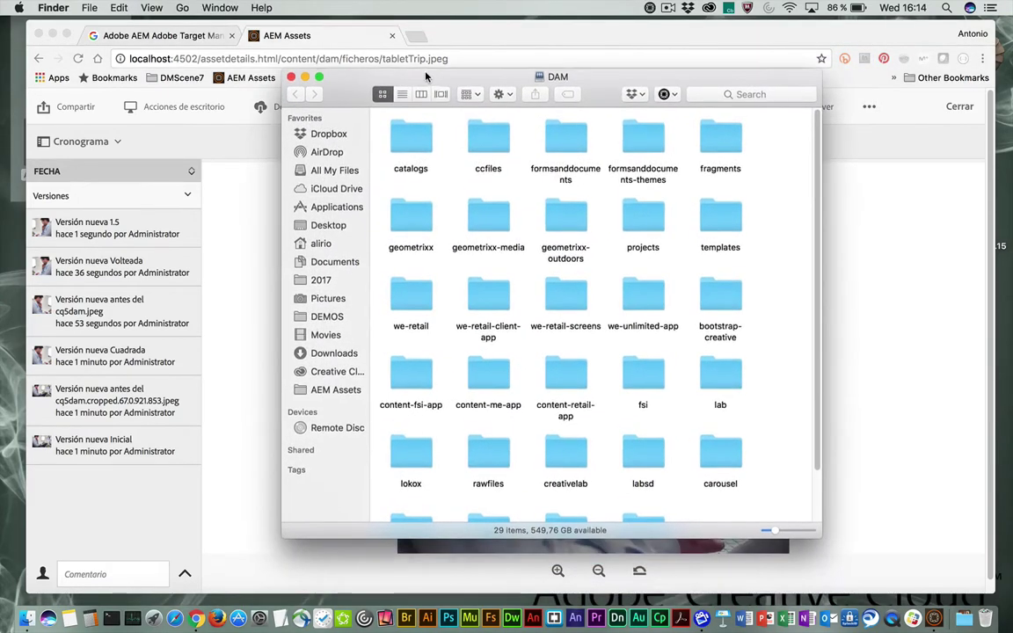
Step: Shorten the DAM folder window, then reveal tabletTrip.jpeg in Finder from its AEM desktop actions and return to the asset page
drag(819, 536, 822, 513)
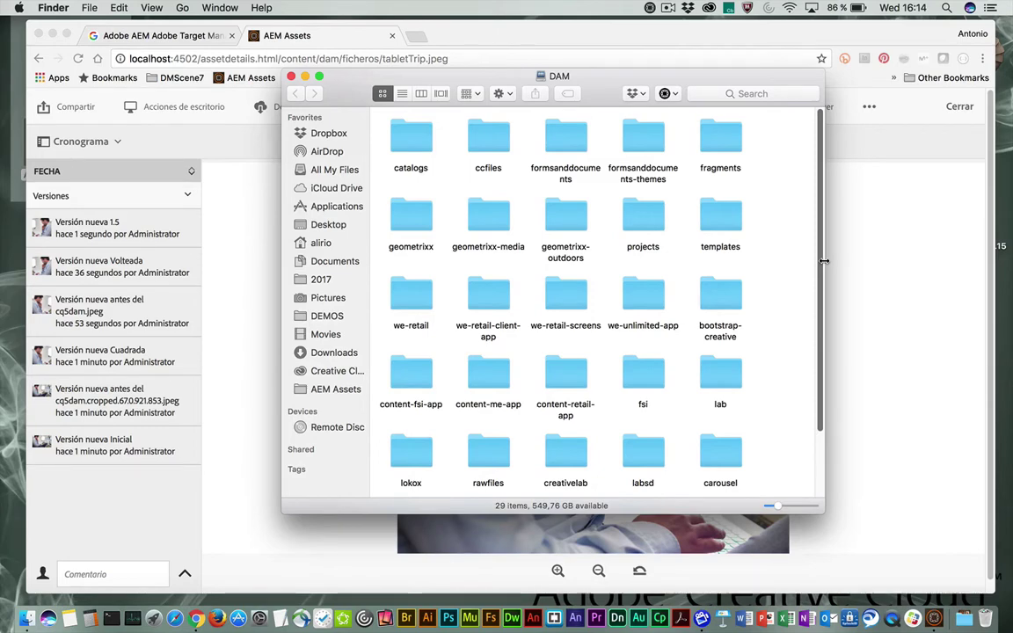
click(230, 303)
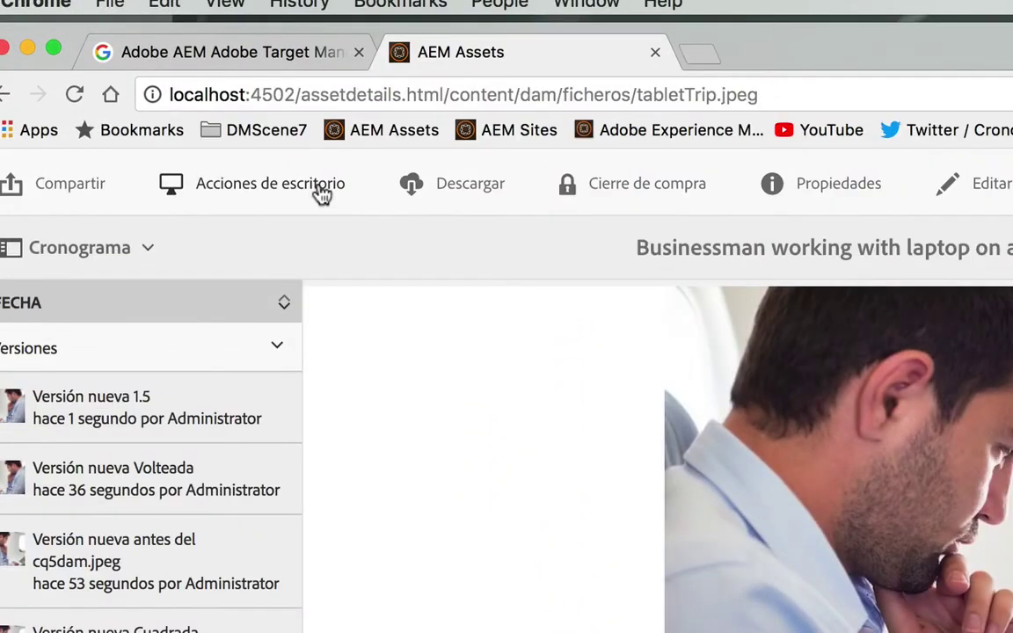
click(322, 192)
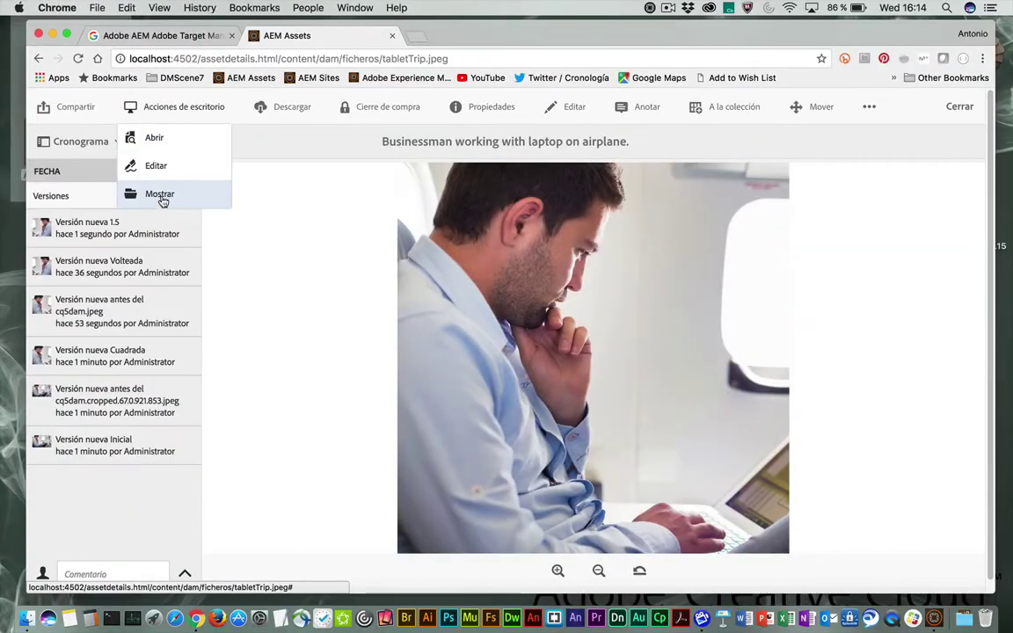
click(160, 195)
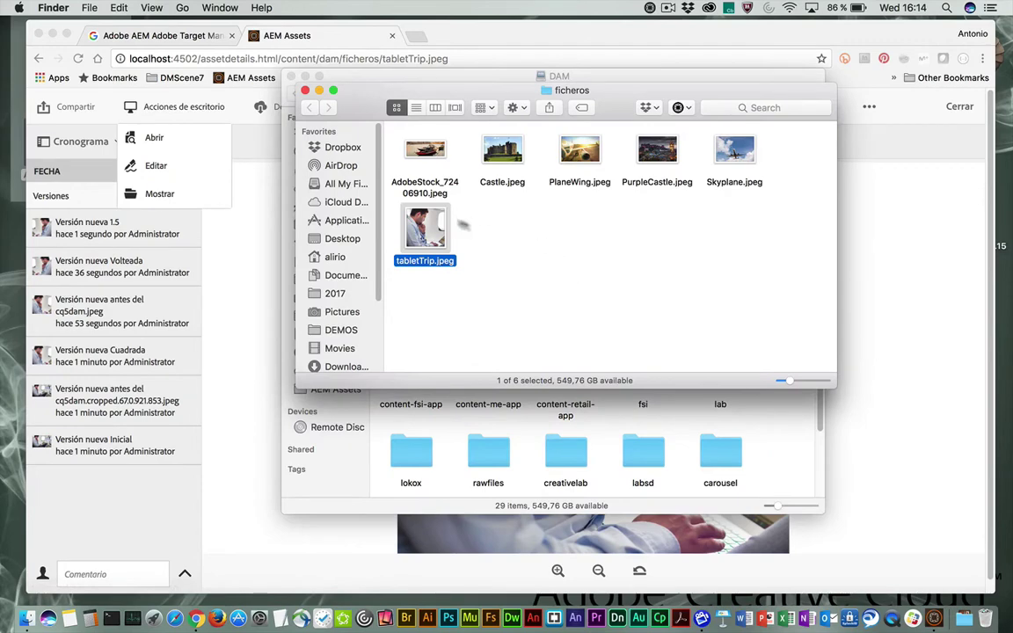
drag(437, 91, 518, 156)
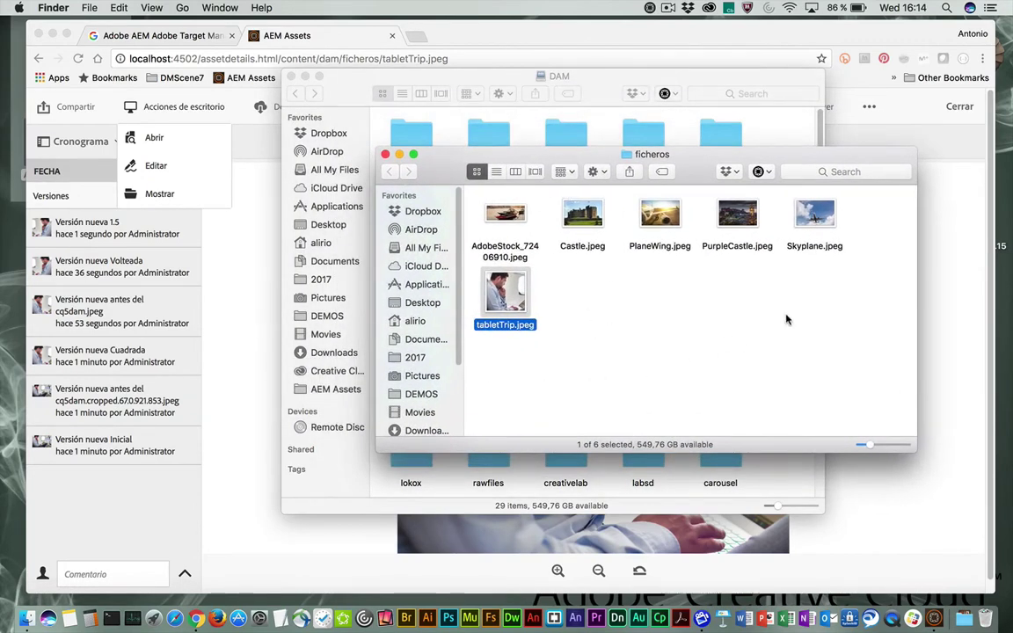
click(240, 516)
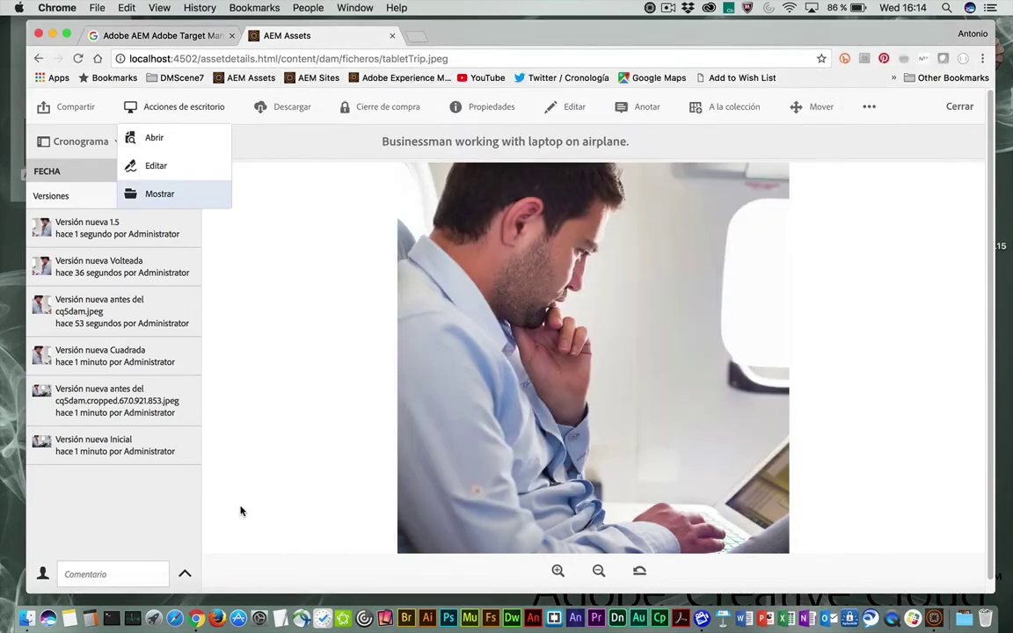
click(256, 484)
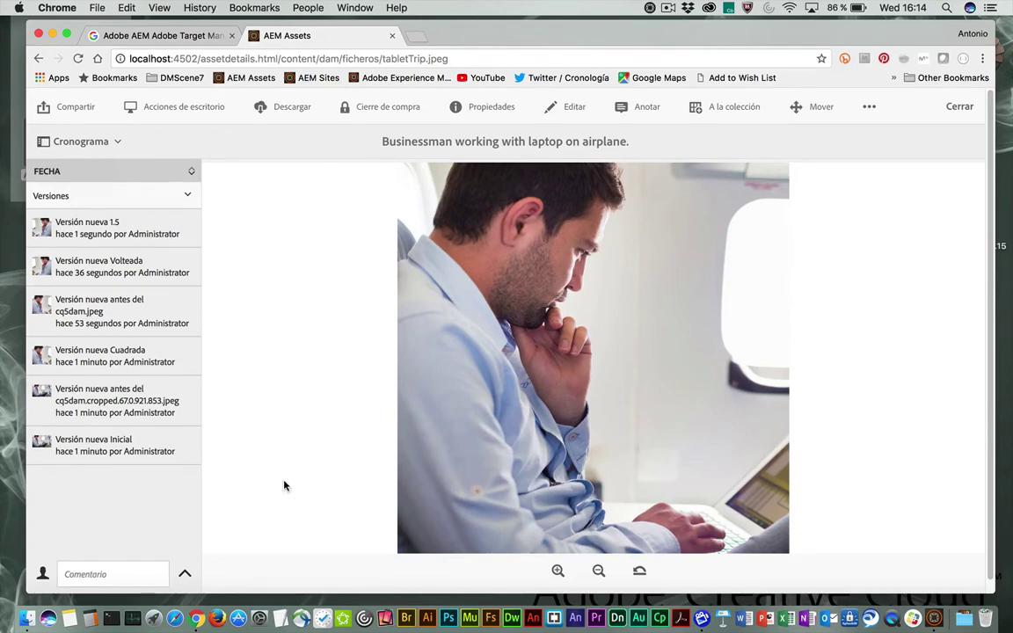
Step: Open the airplane businessman image for desktop editing in Photoshop and desaturate it
click(170, 116)
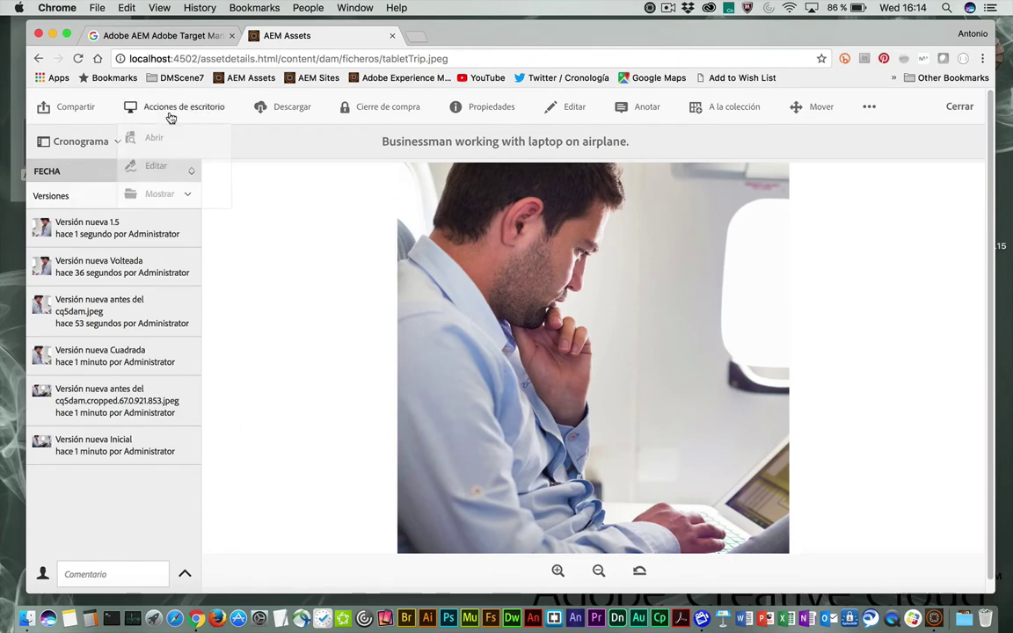
click(171, 167)
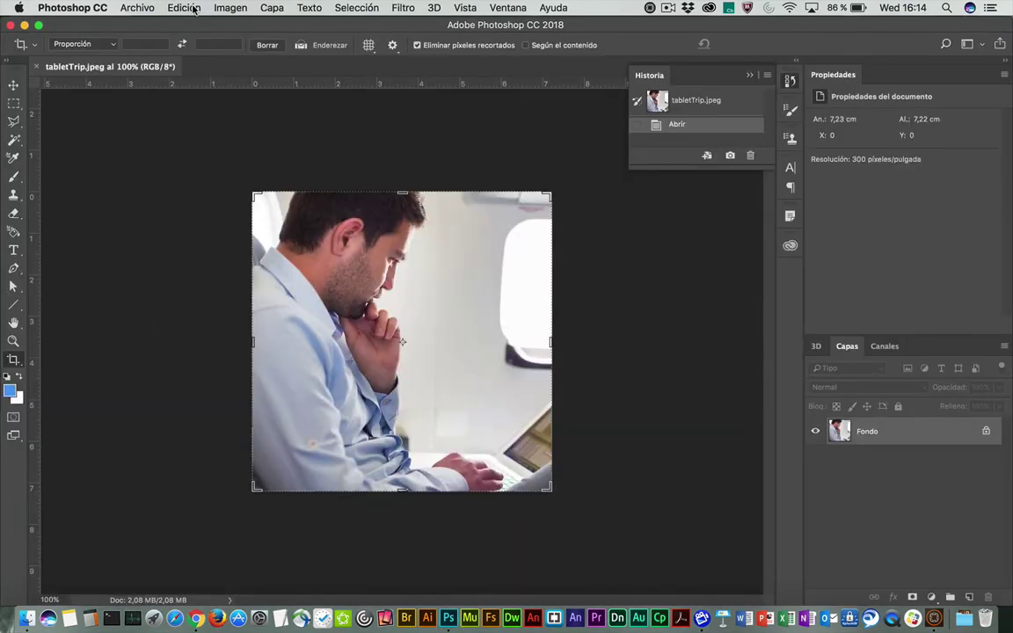
click(12, 85)
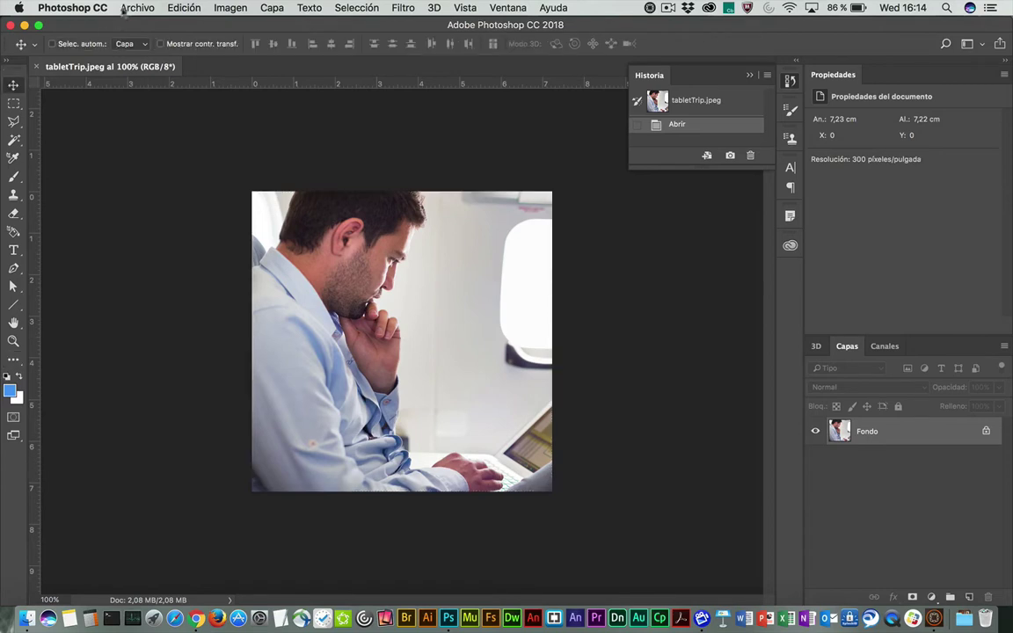
click(230, 8)
mouse_move(226, 51)
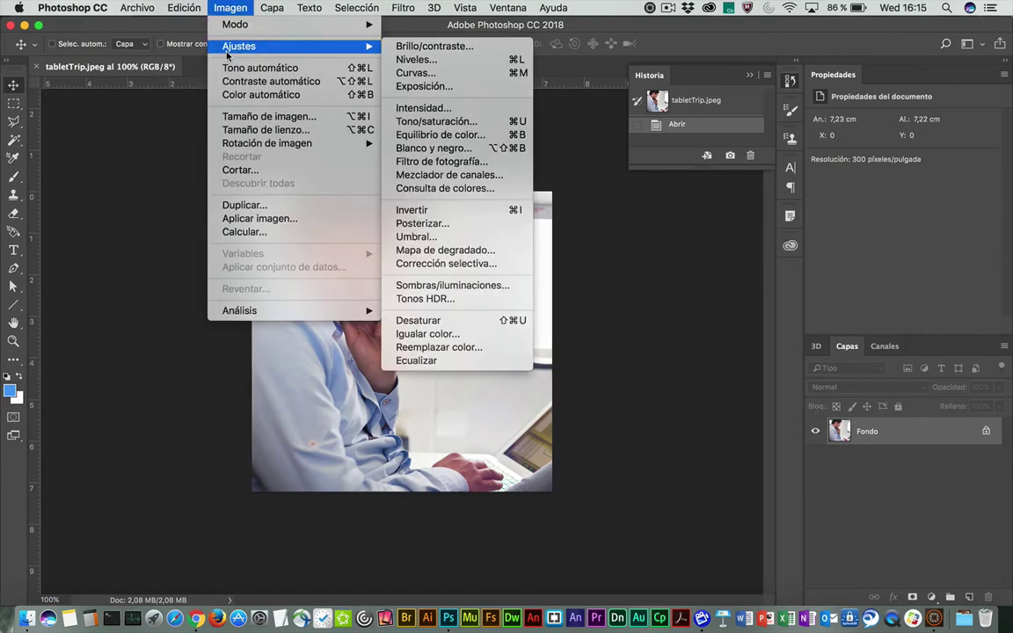
click(457, 321)
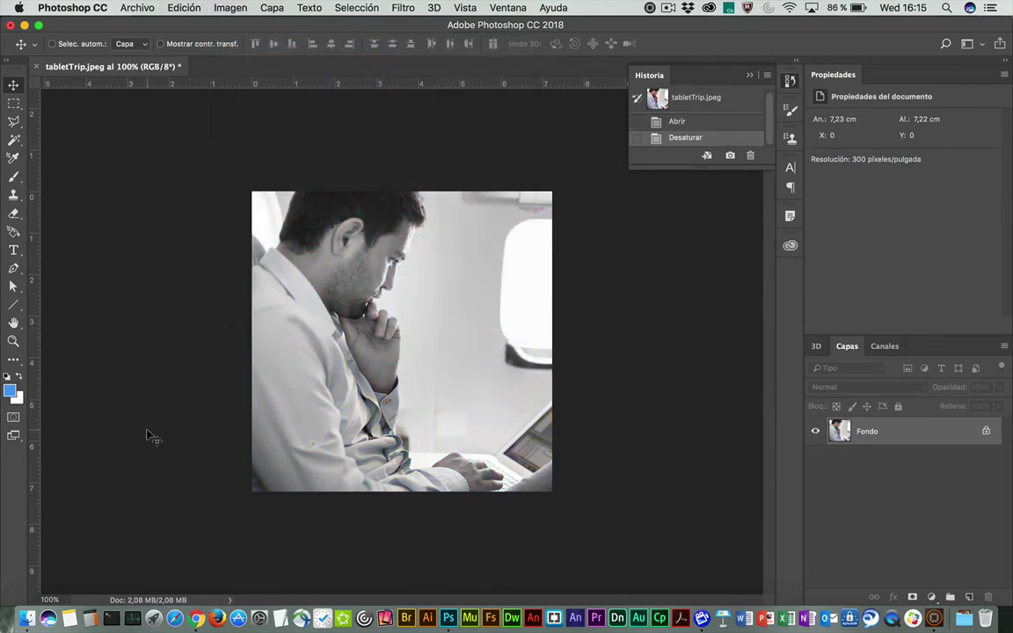
Step: Save tabletTrip.jpeg with JPEG quality 10 and optimized baseline format, and close the document
click(137, 8)
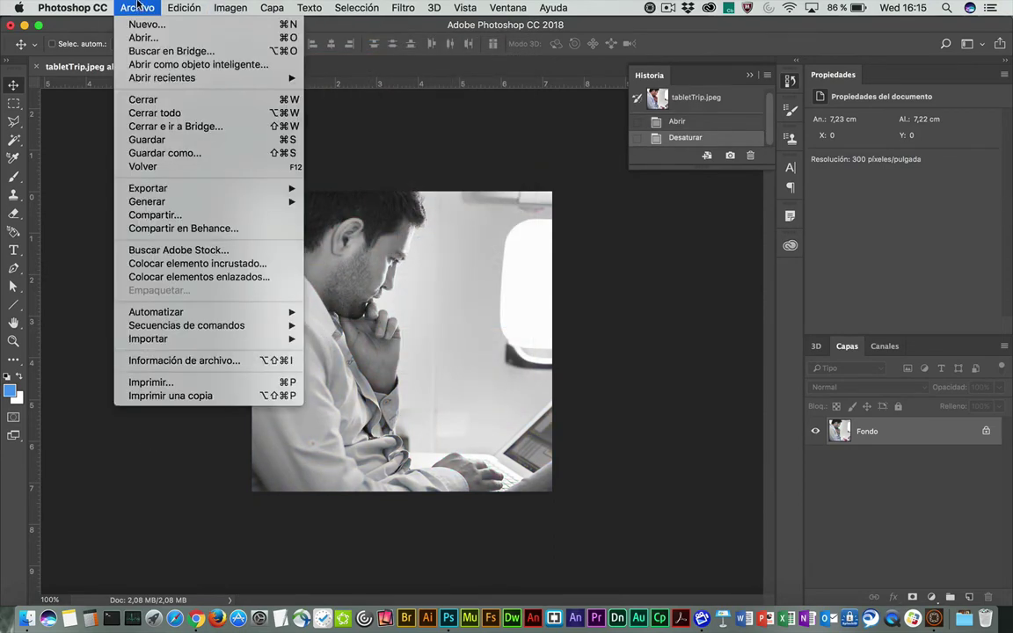
click(137, 138)
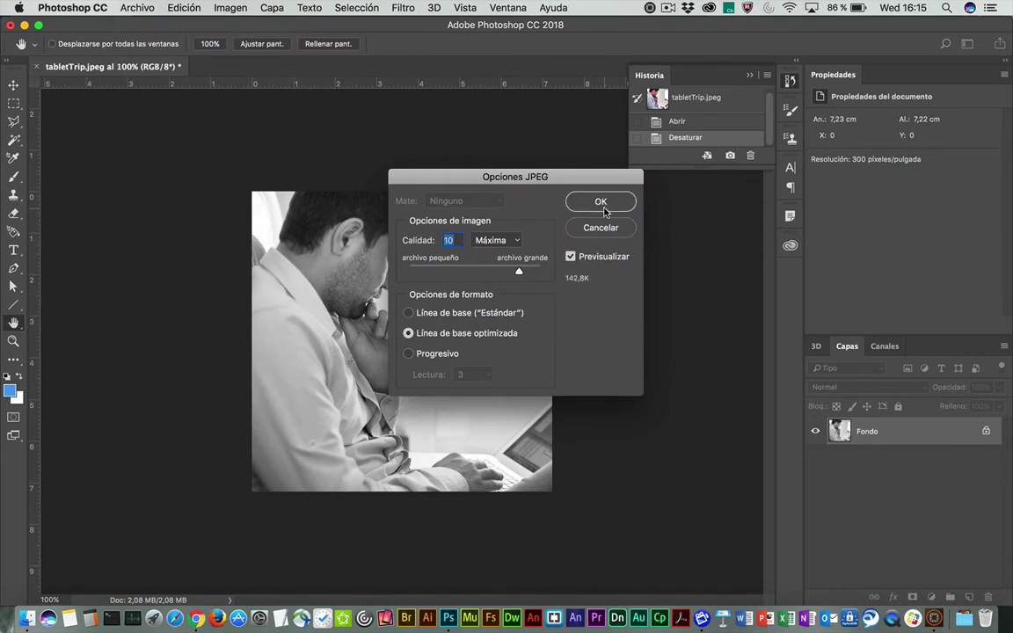
click(603, 209)
click(36, 66)
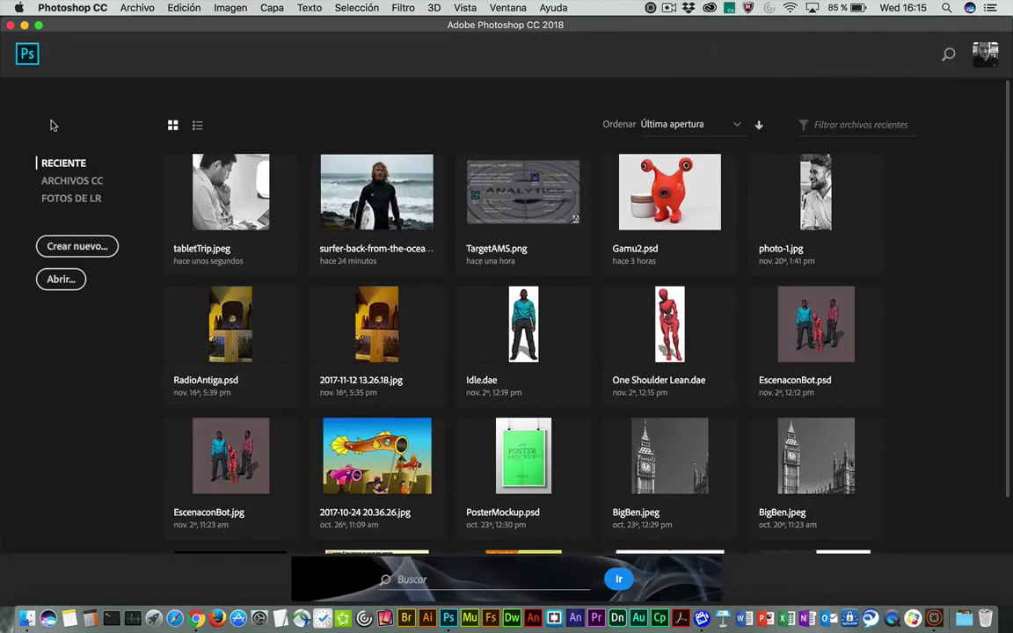
Step: Switch back to AEM Assets in Chrome and reopen the businessman image from the Ficheros folder
key(super+Tab)
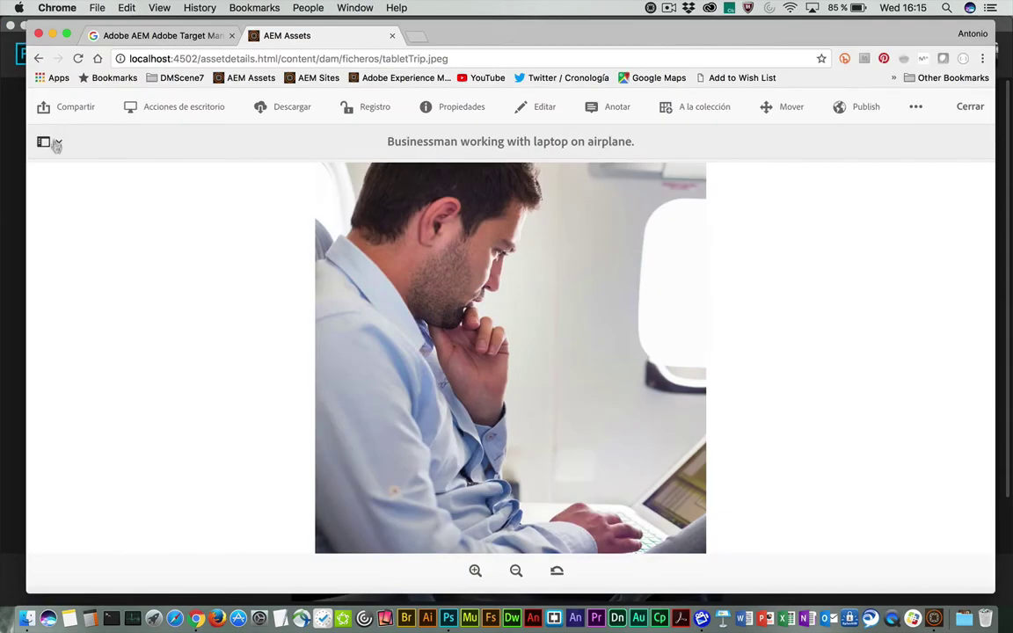
click(971, 106)
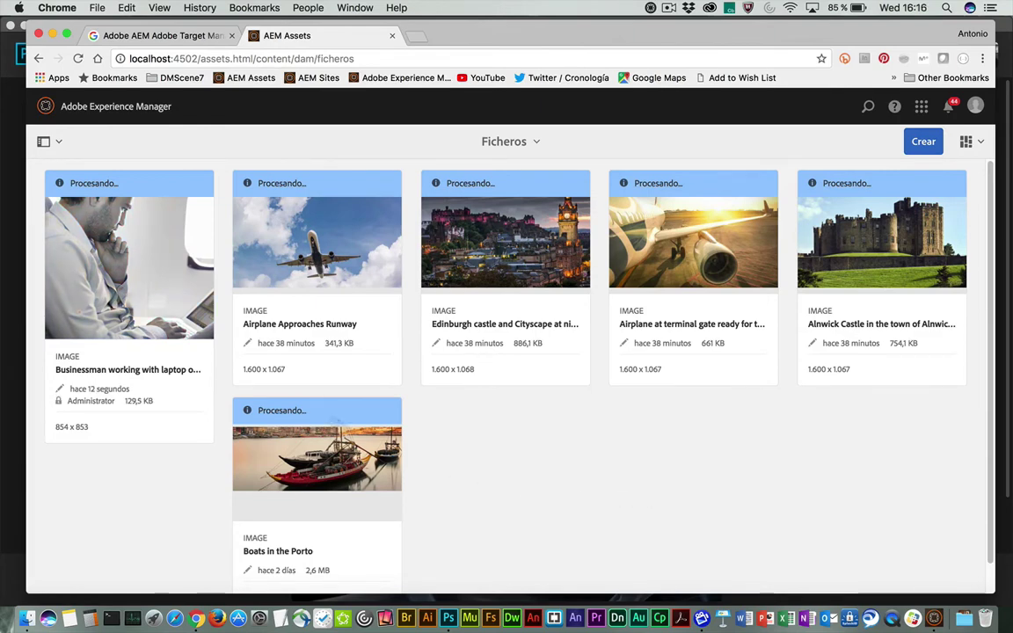
click(145, 293)
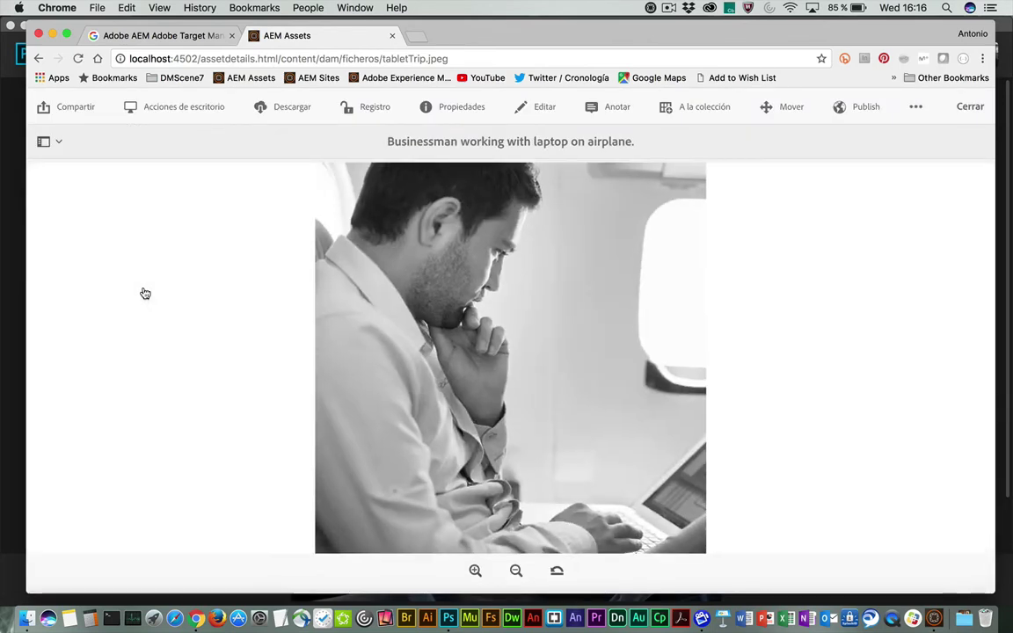
Step: Show the image's Cronograma and save a new version labelled "Blanco y negro"
click(59, 142)
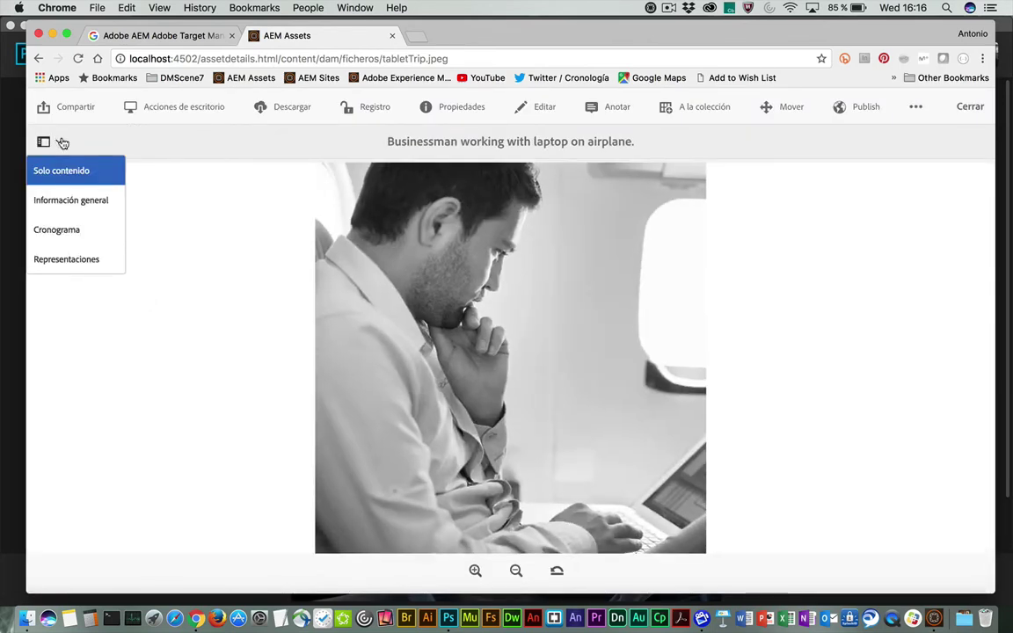
click(63, 232)
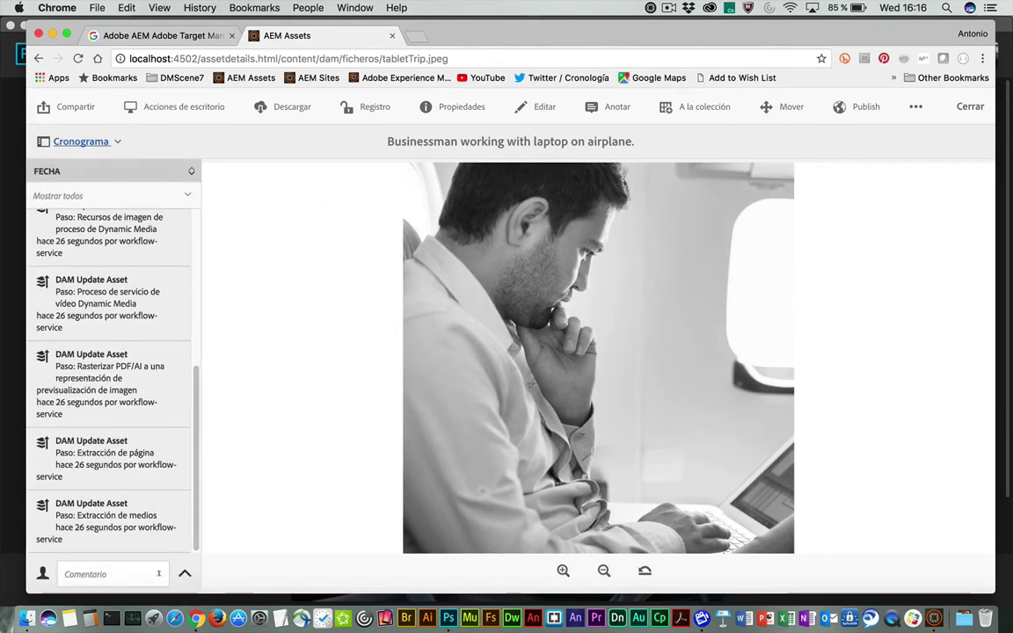
click(185, 574)
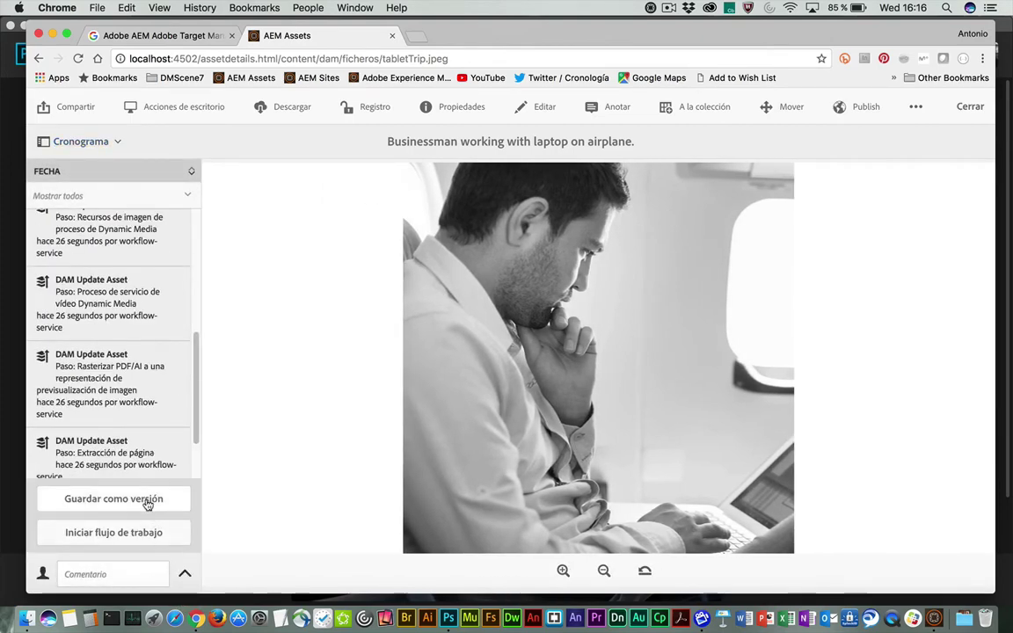
click(110, 438)
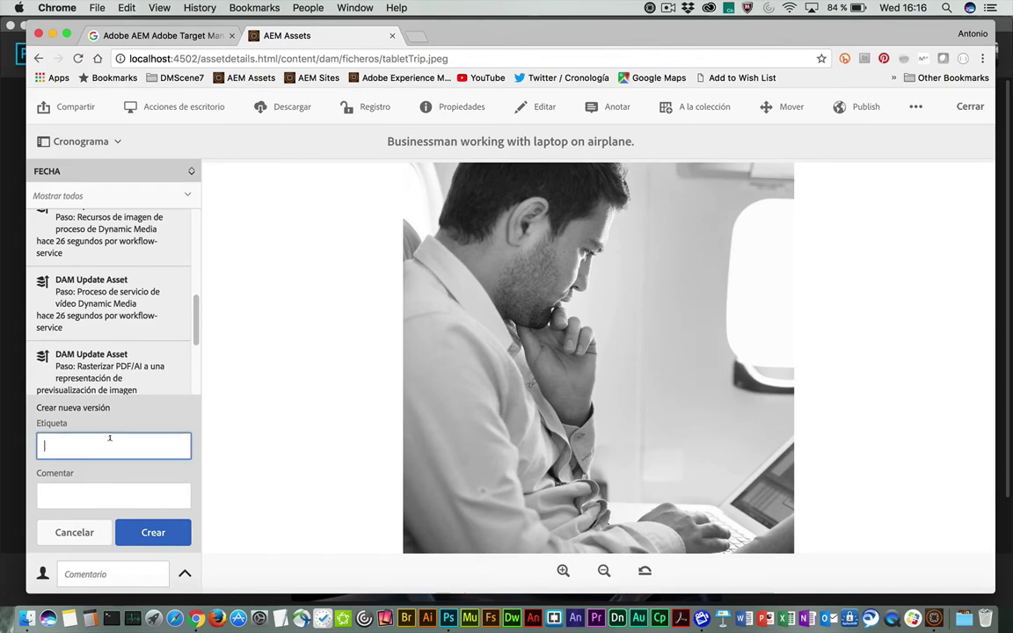
text(Blanco y negro)
click(148, 533)
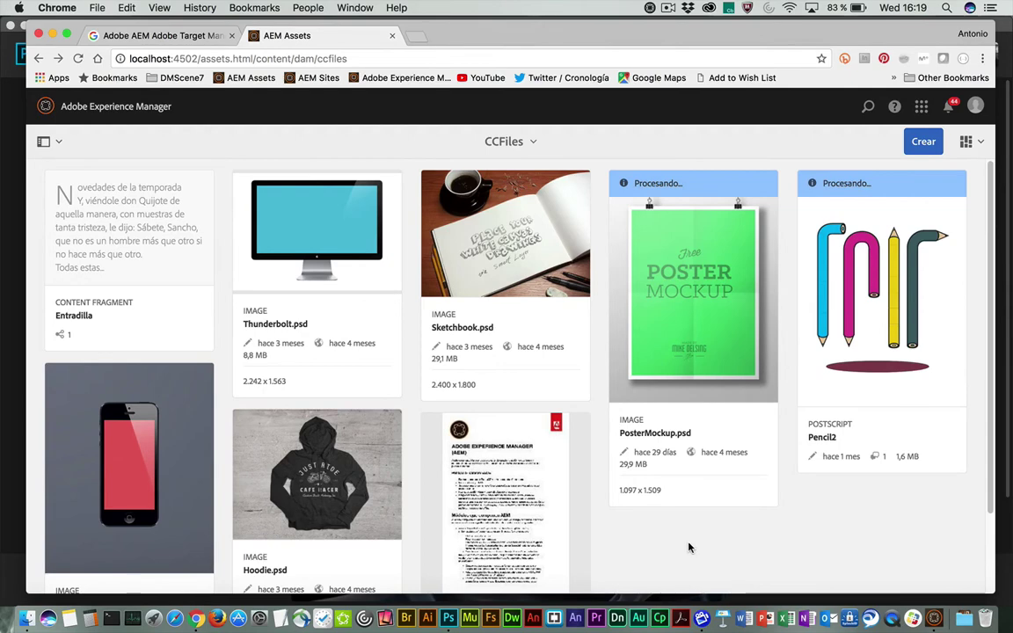
Step: Select the Adobe Experience Manager document in CCFiles, open it for desktop editing in InDesign, and inspect its text frame
click(452, 428)
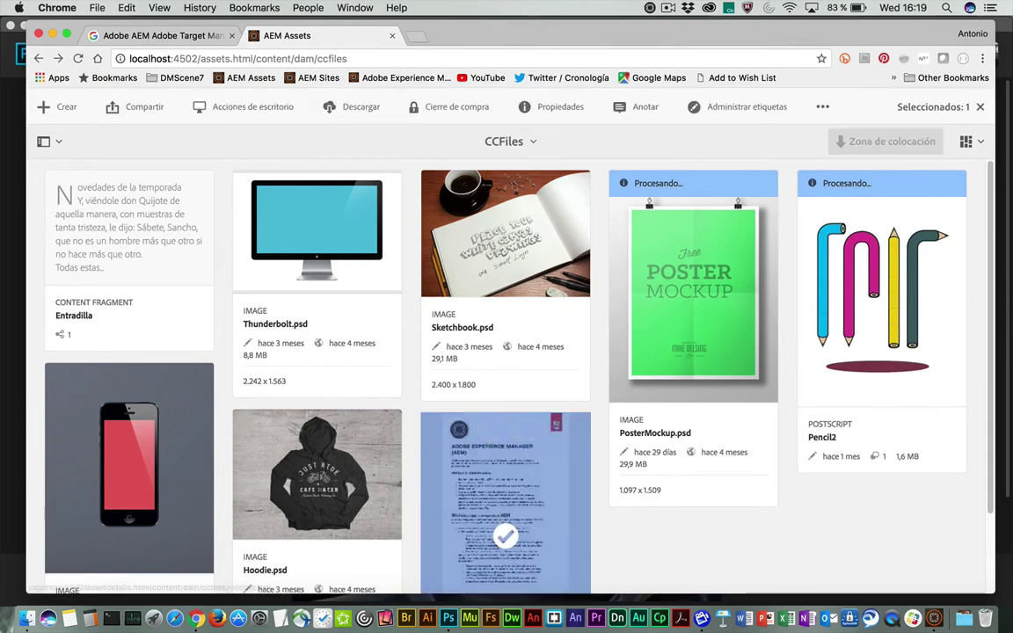
click(186, 104)
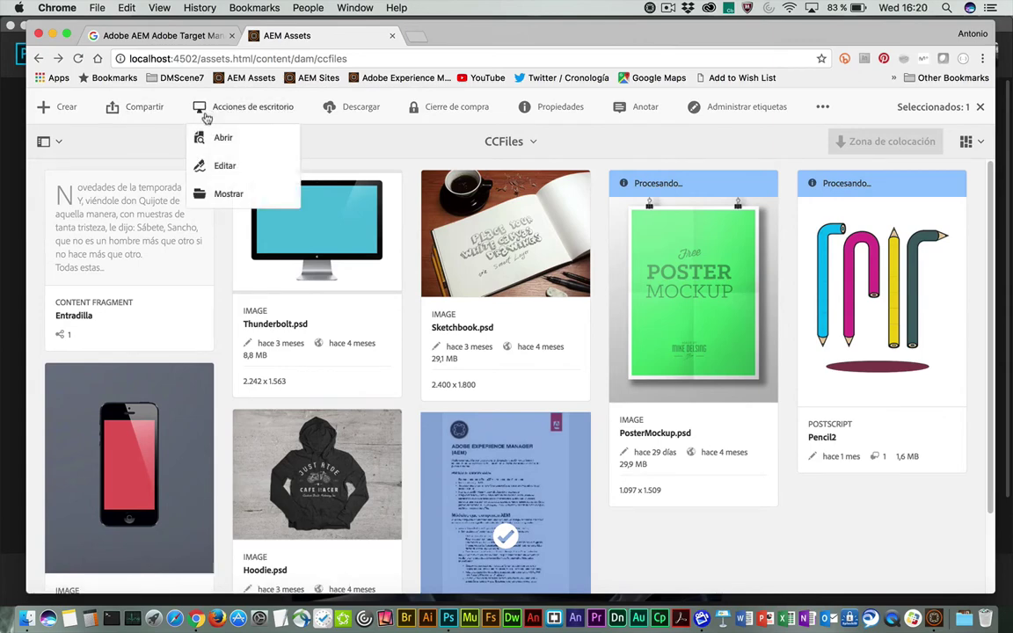
click(223, 167)
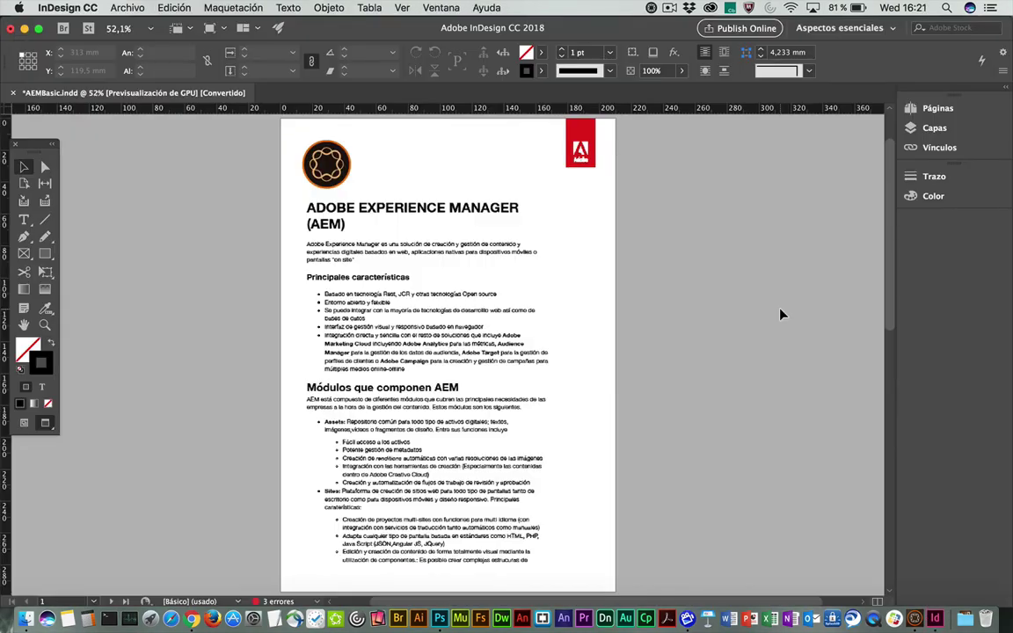
click(427, 381)
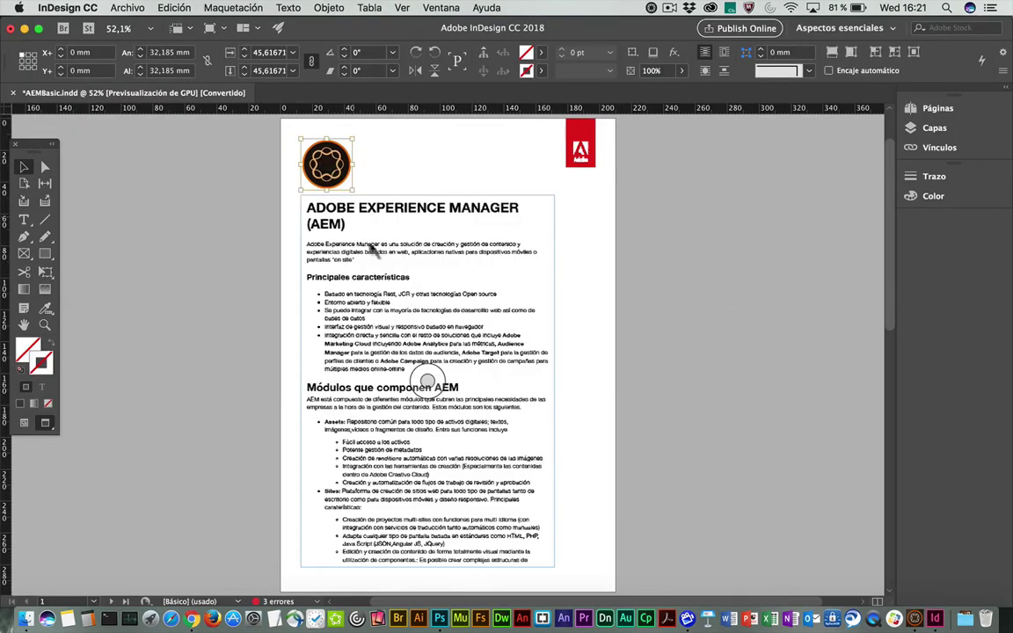
click(690, 286)
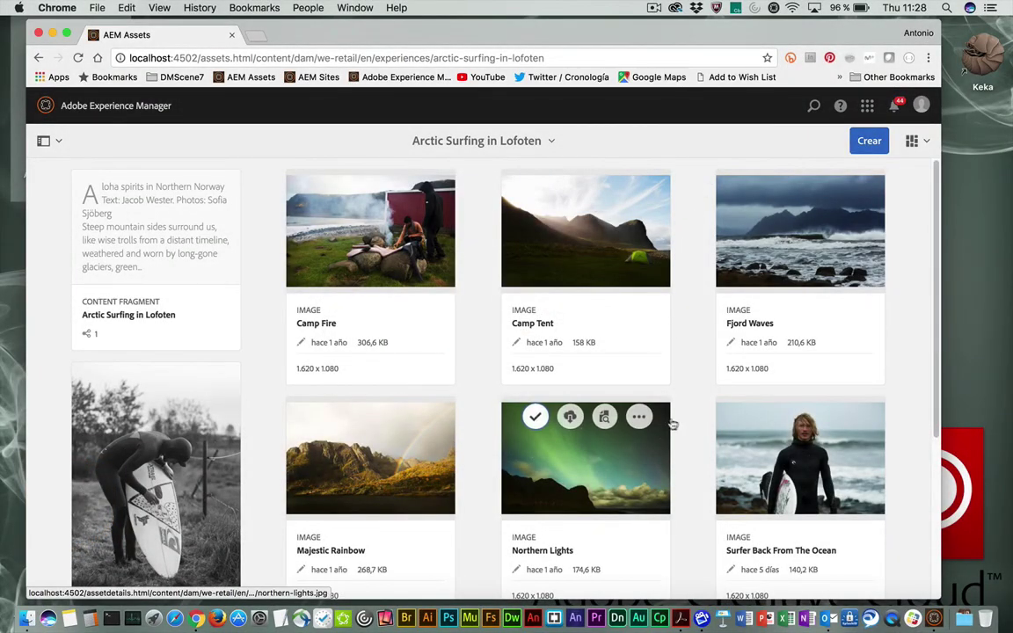
Step: Open the Northern Lights image from the Arctic Surfing in Lofoten folder and show its Cronograma
click(640, 462)
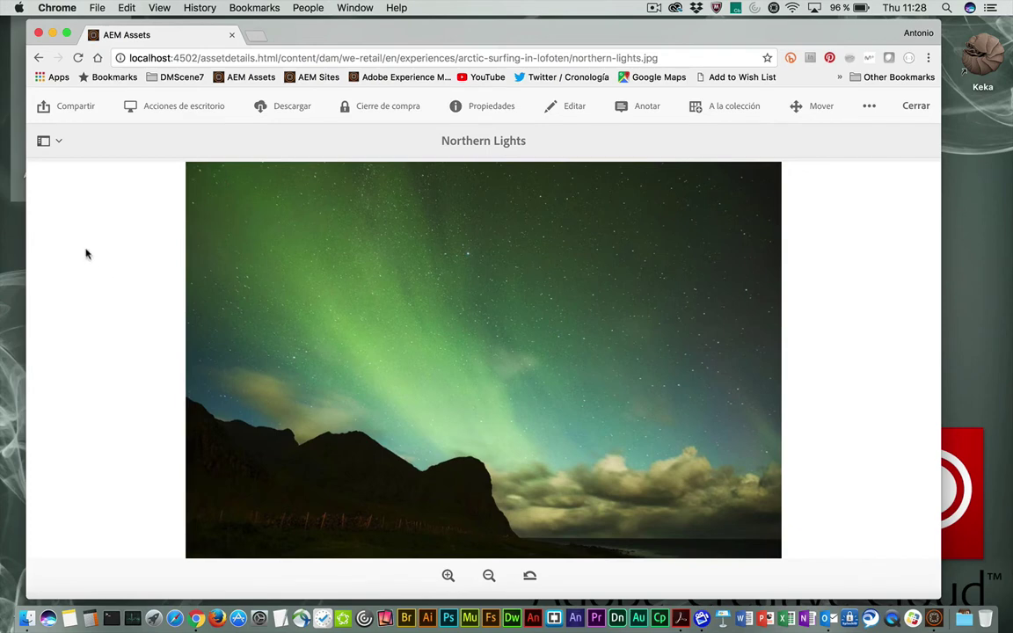
click(59, 143)
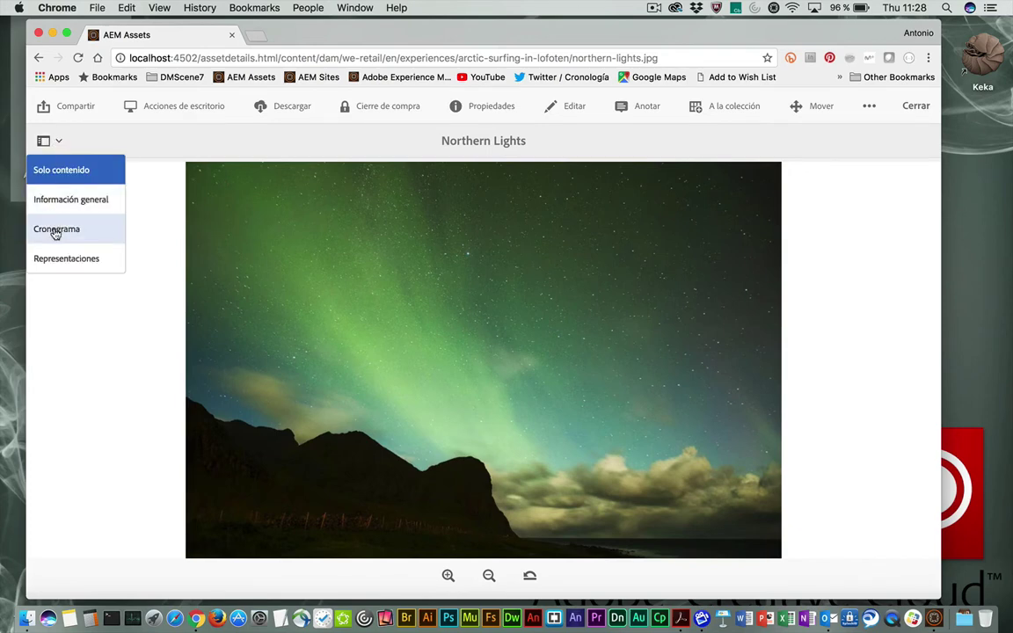
click(25, 228)
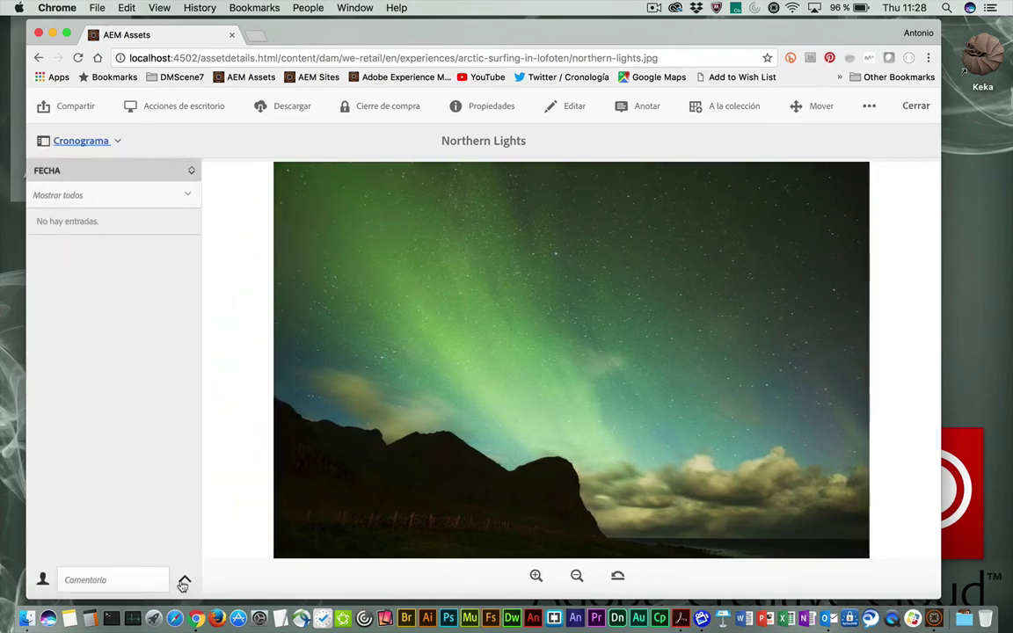
Step: Examine the workflow models available for starting a workflow on the Northern Lights image, and cancel without starting one
click(184, 578)
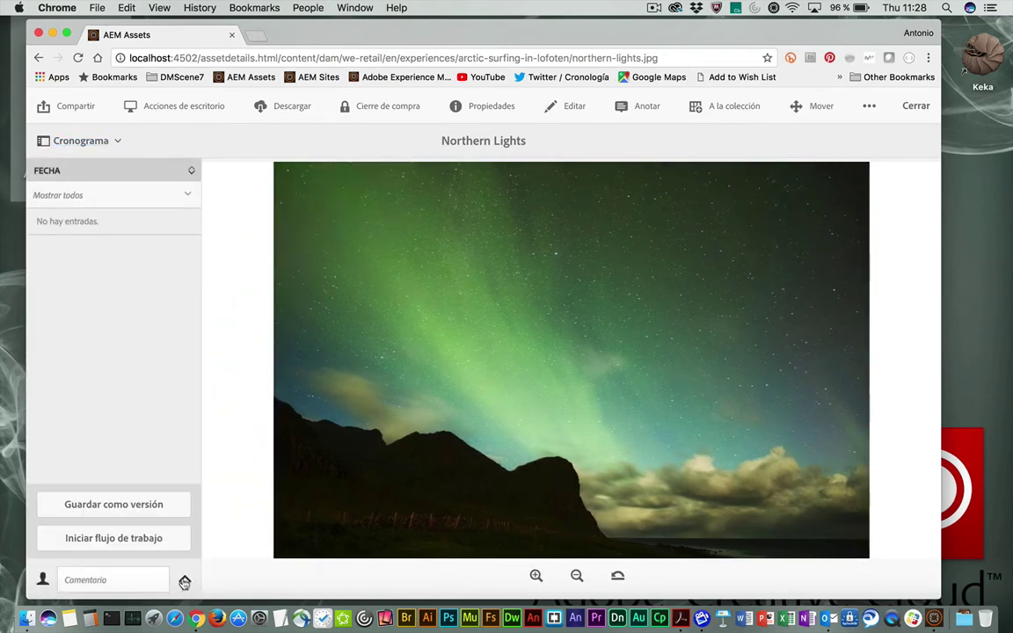
click(122, 540)
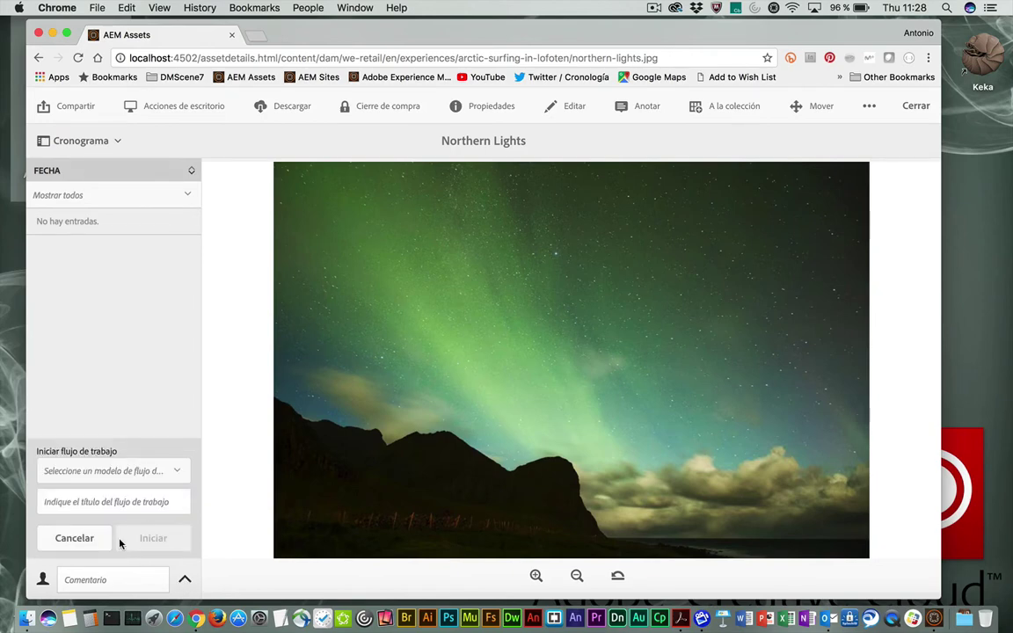
click(176, 472)
scroll(132, 360, down, 1)
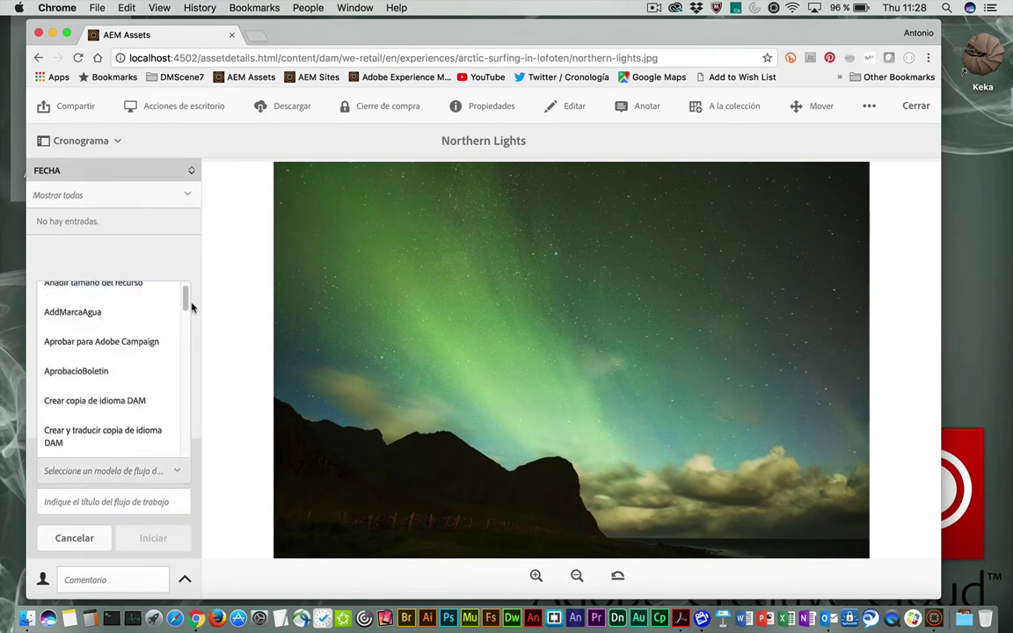
drag(186, 299, 186, 349)
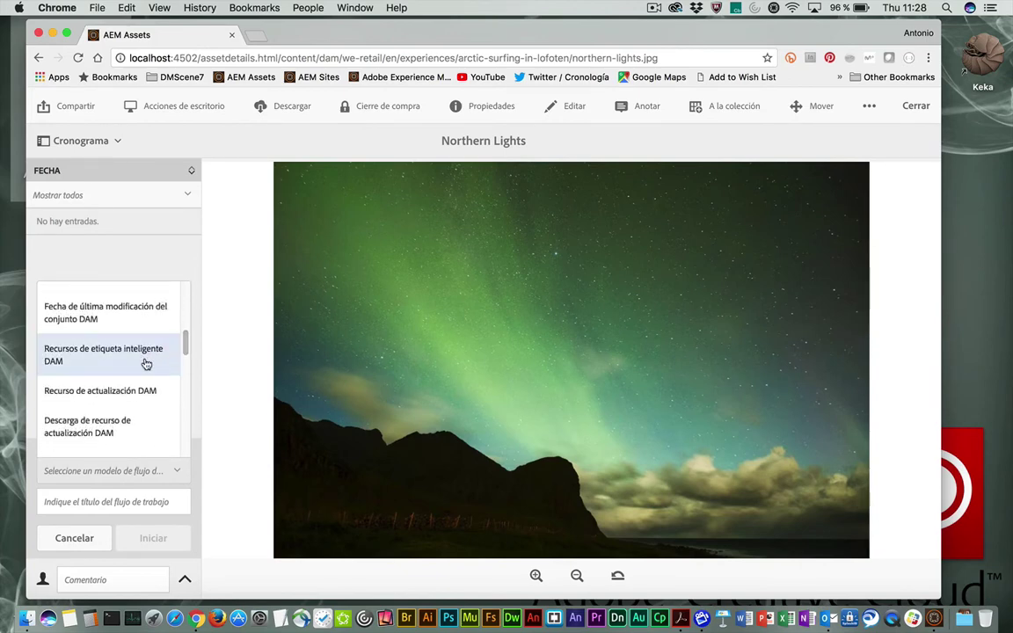
scroll(186, 351, down, 2)
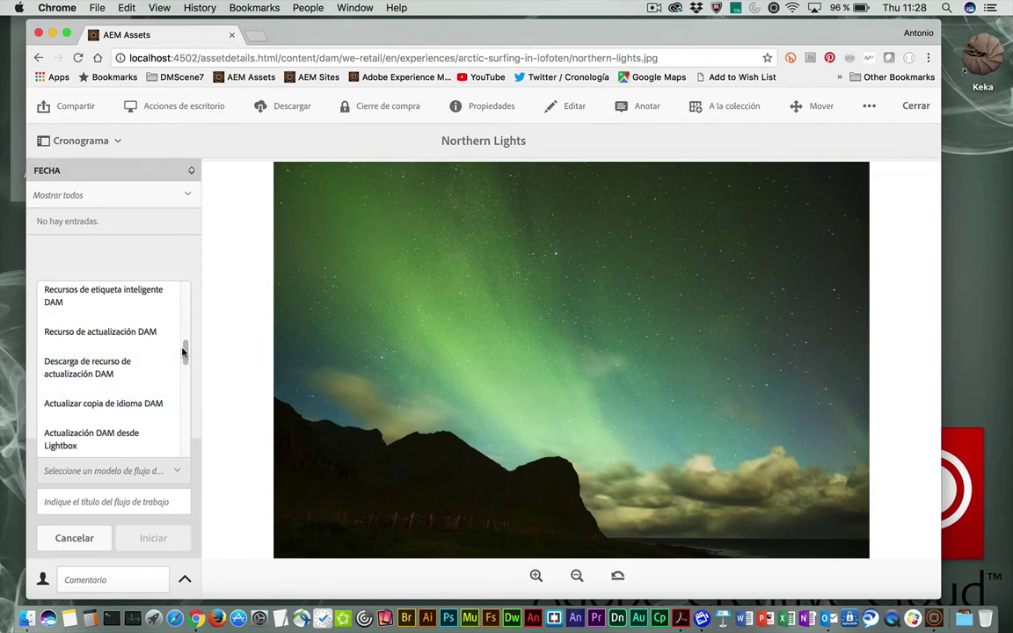
drag(186, 356, 183, 299)
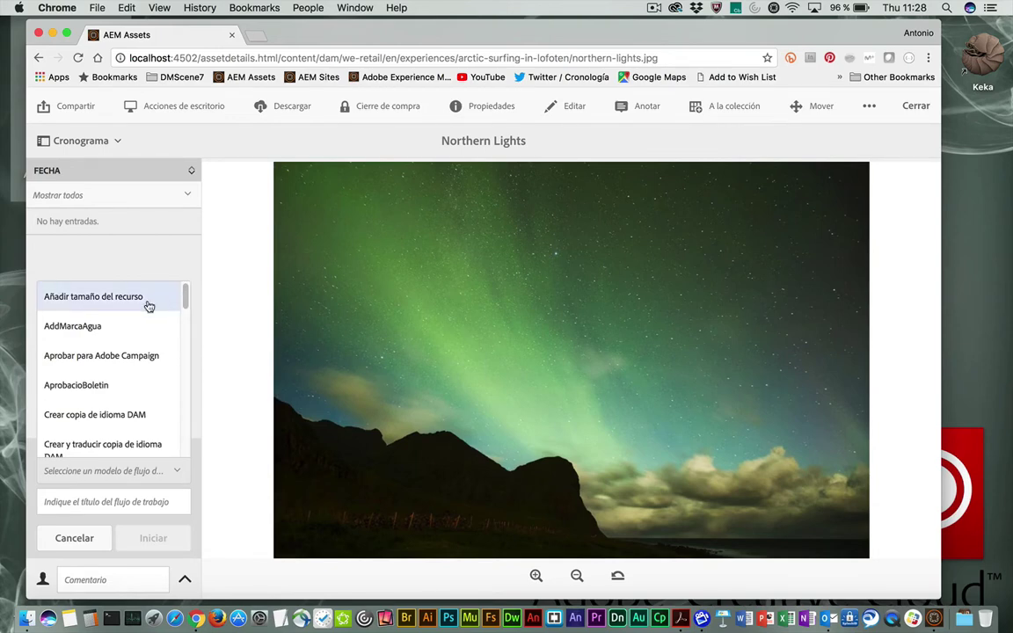
scroll(147, 347, down, 1)
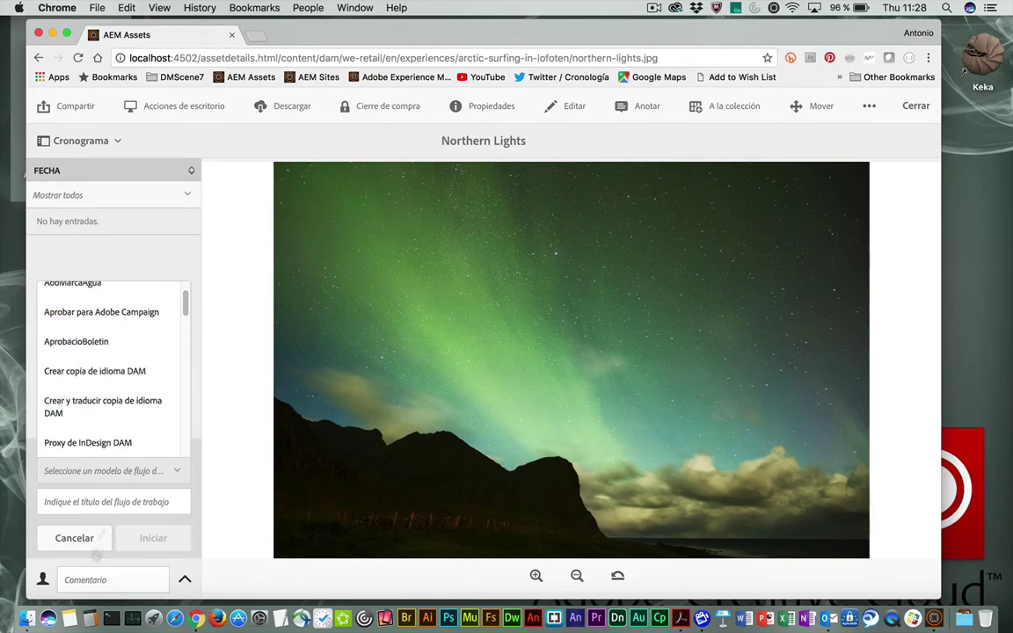
click(70, 547)
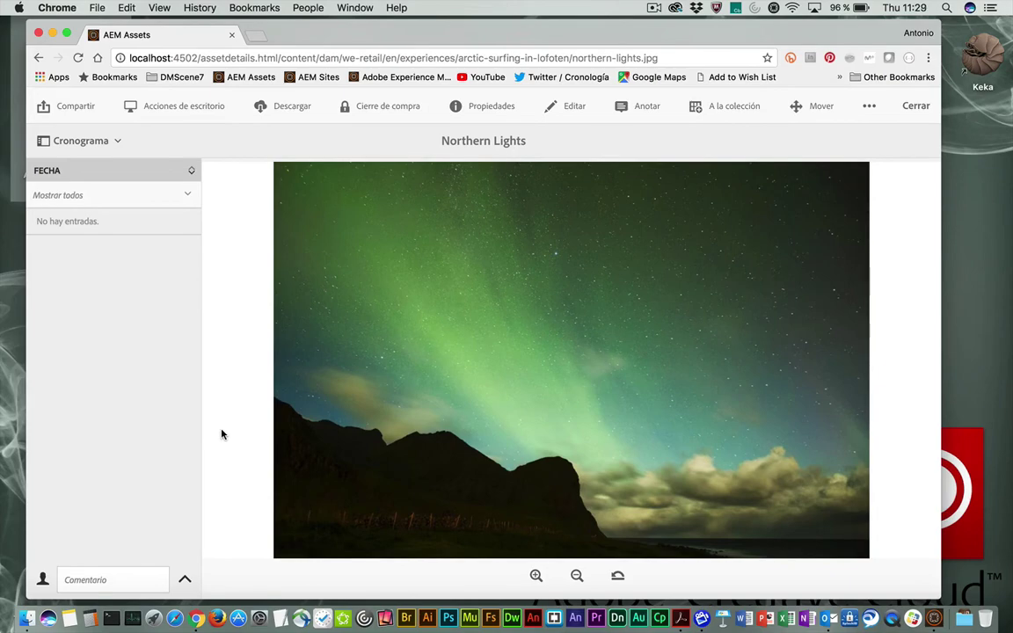
Step: Close the Northern Lights image and open the Modelos administration for Flujo de trabajo
click(915, 106)
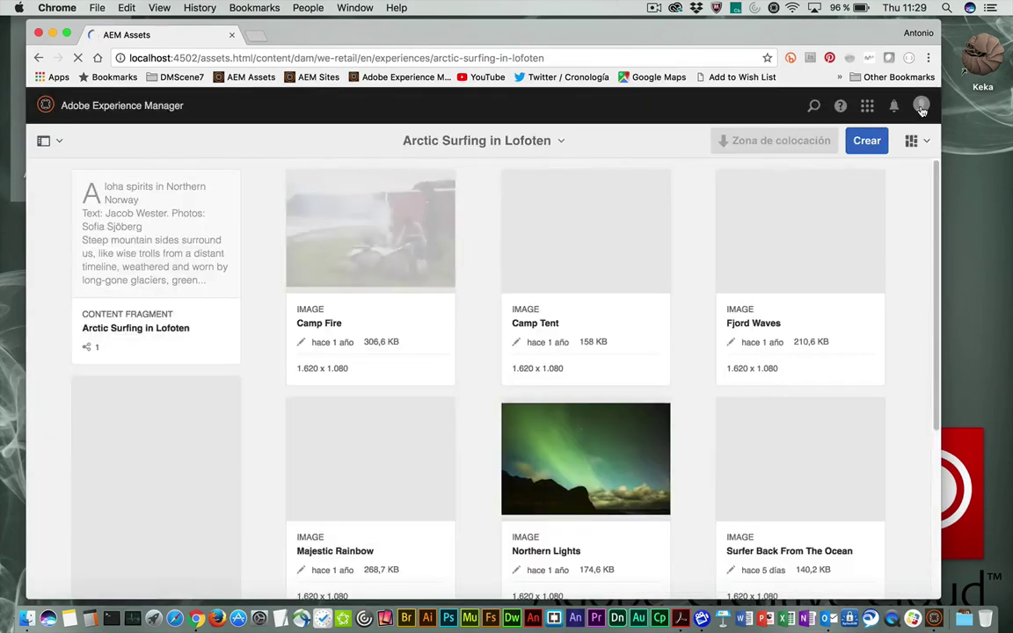
click(46, 106)
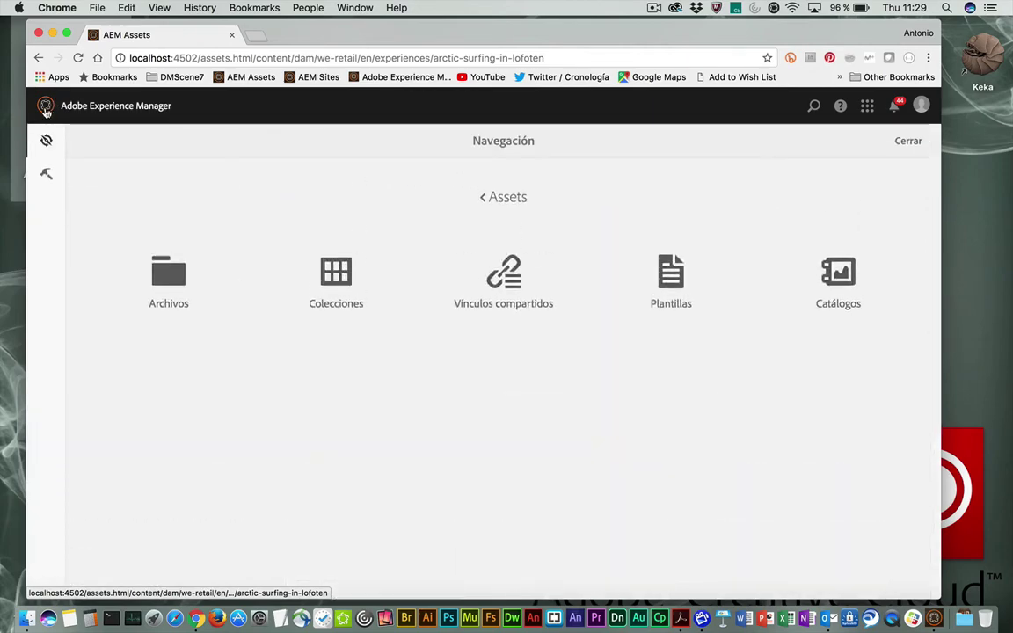
click(46, 177)
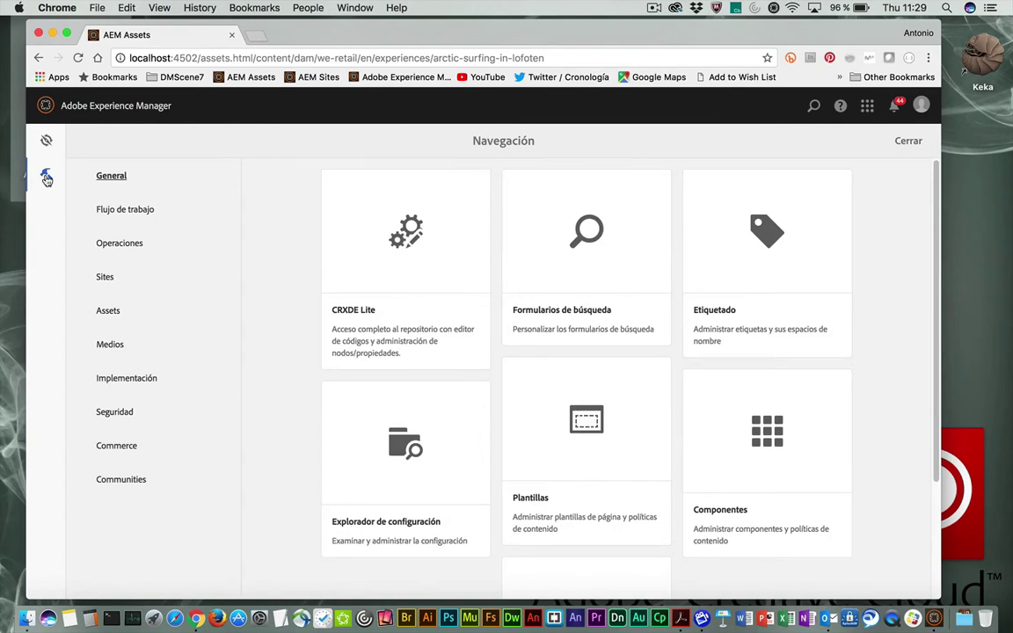
click(102, 210)
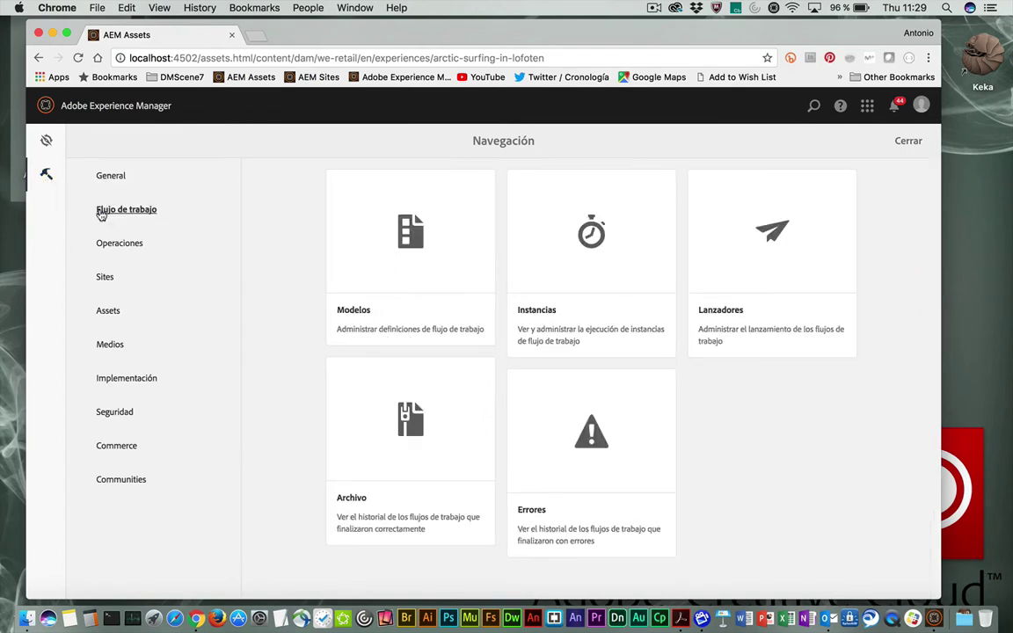
click(417, 269)
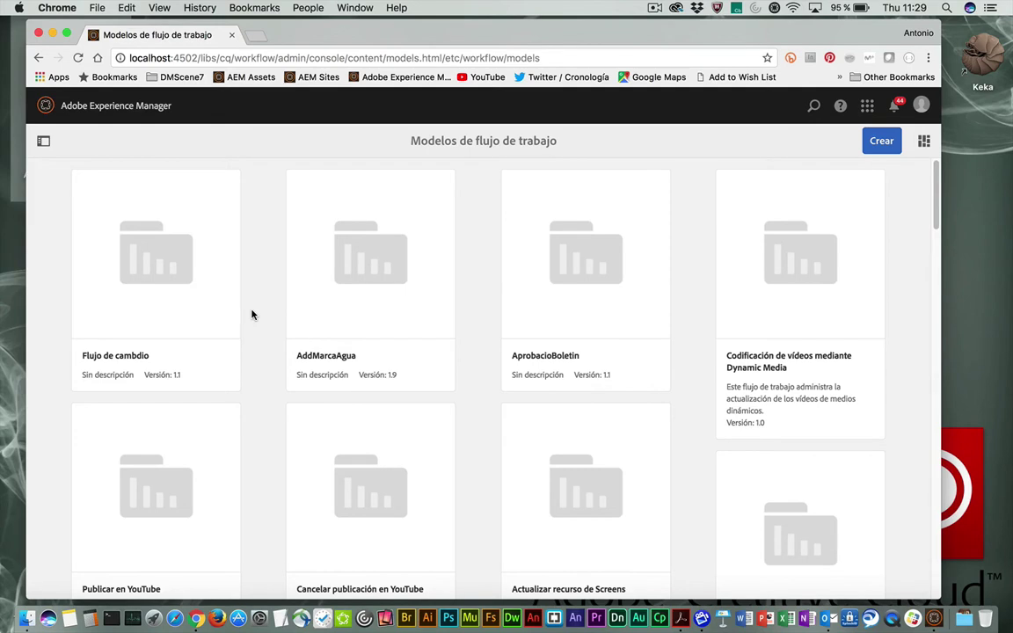
Step: Create a workflow model titled "Revisión especial"
click(878, 143)
click(767, 177)
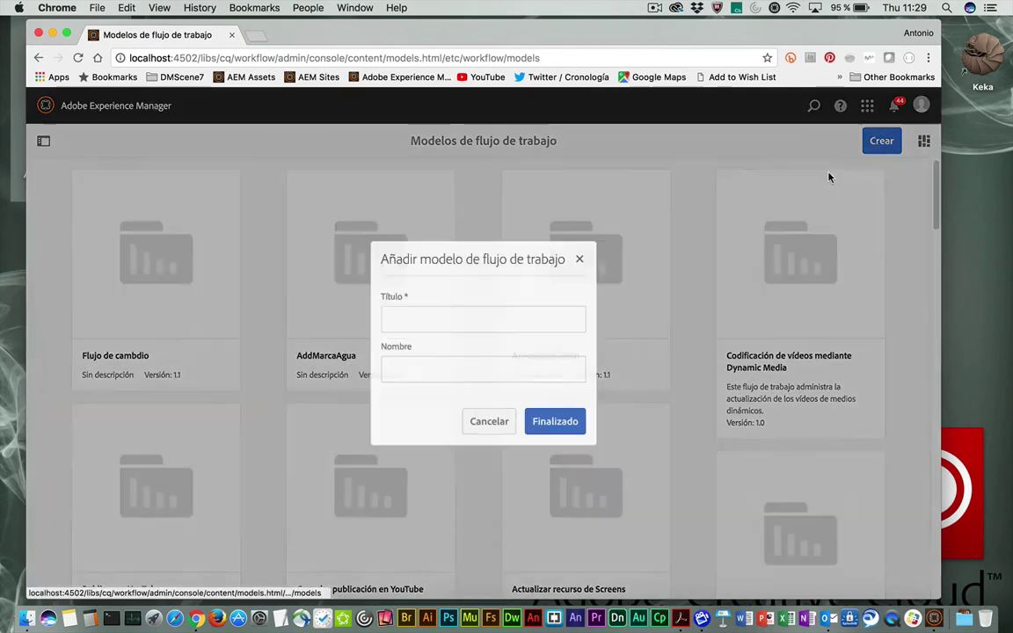
click(413, 318)
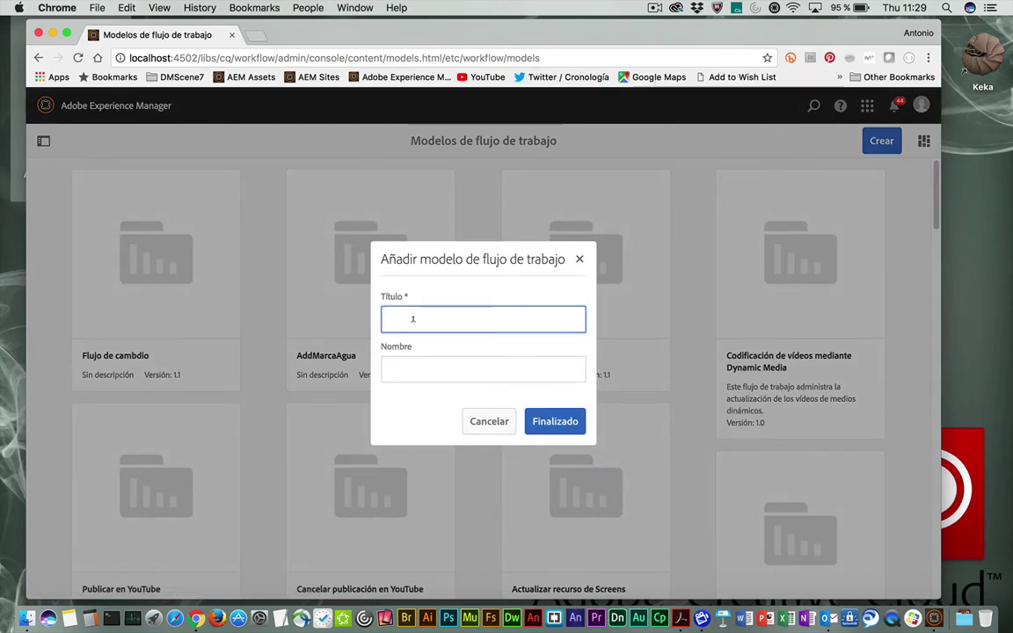
text(Re)
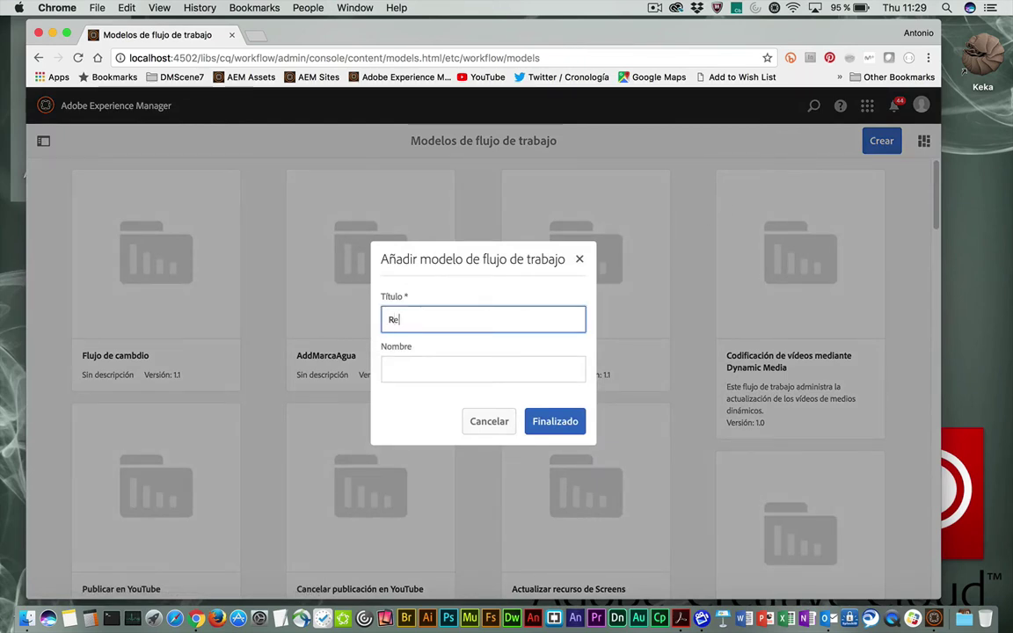
text(visión especial)
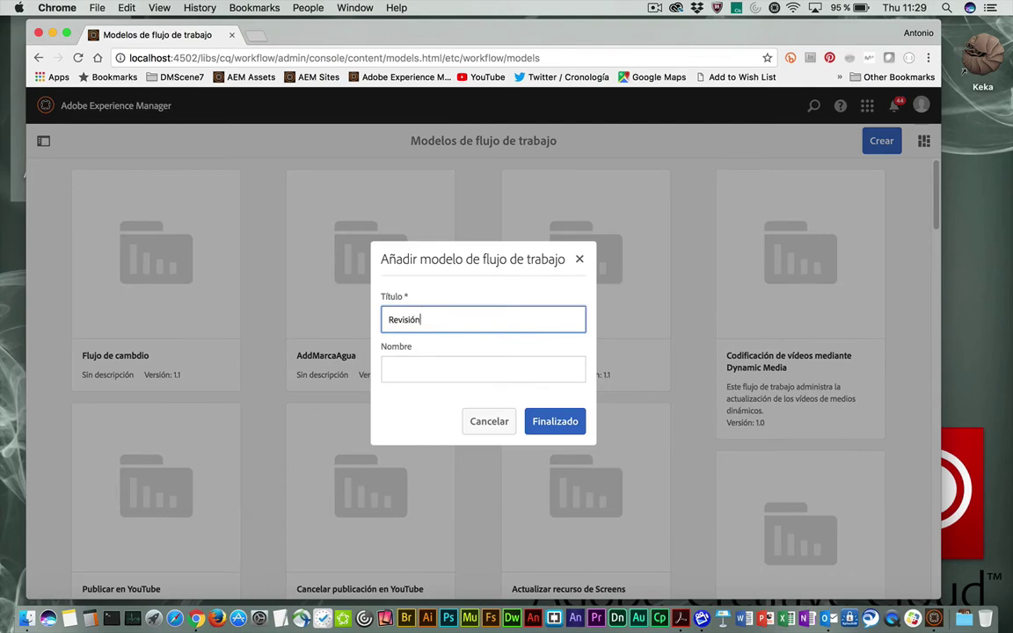
click(552, 423)
Step: Open the Revisión especial model for editing and review its participants, general workflow steps and the area for placing them
mouse_move(95, 212)
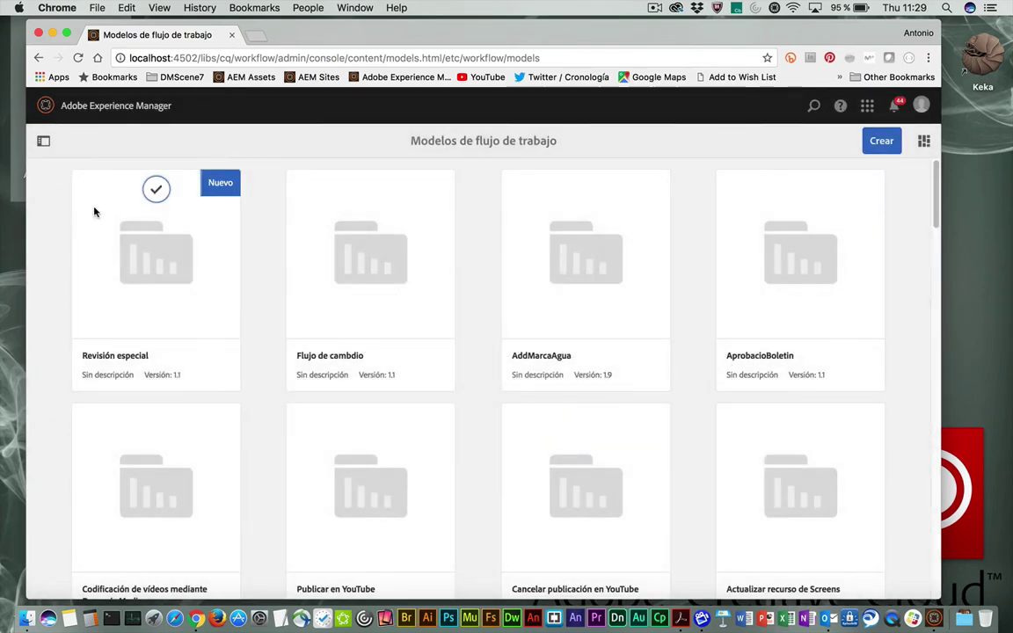
click(154, 189)
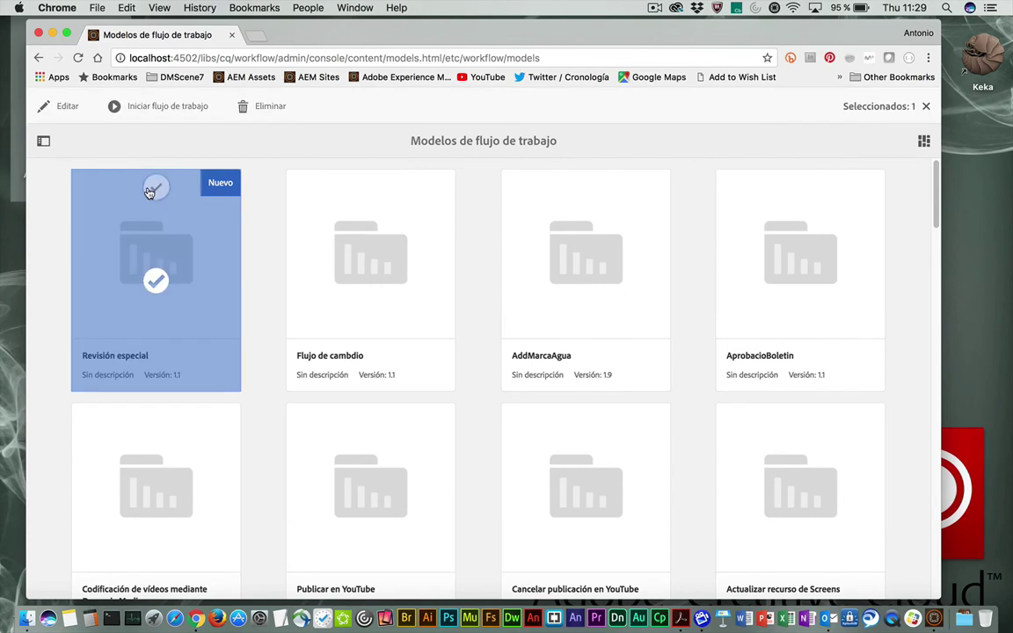
click(67, 108)
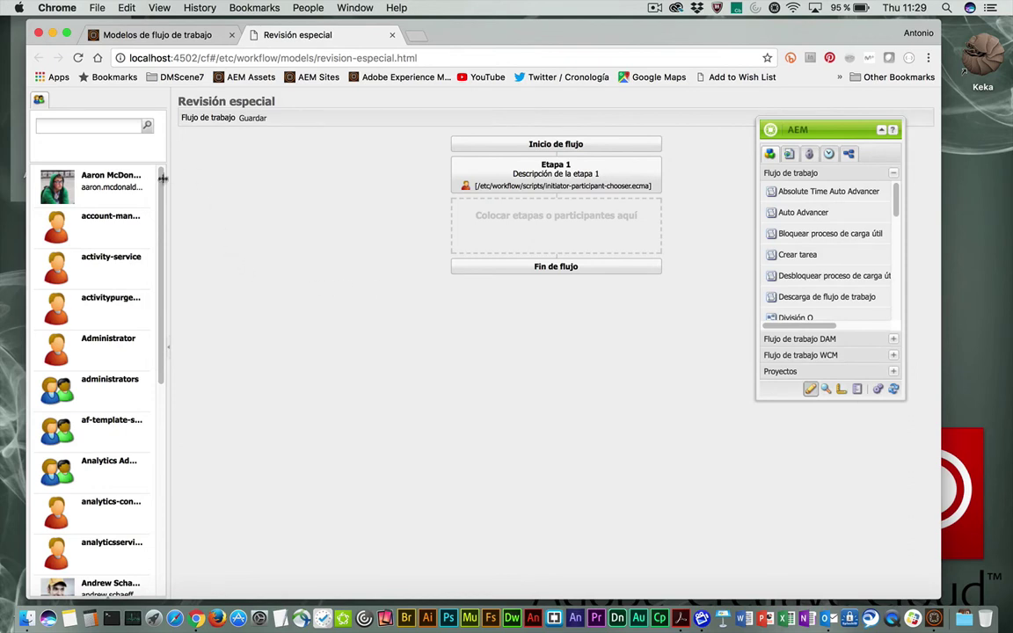
mouse_move(163, 179)
mouse_down()
mouse_move(172, 339)
mouse_move(171, 384)
mouse_move(161, 304)
mouse_move(162, 387)
mouse_move(162, 198)
mouse_up()
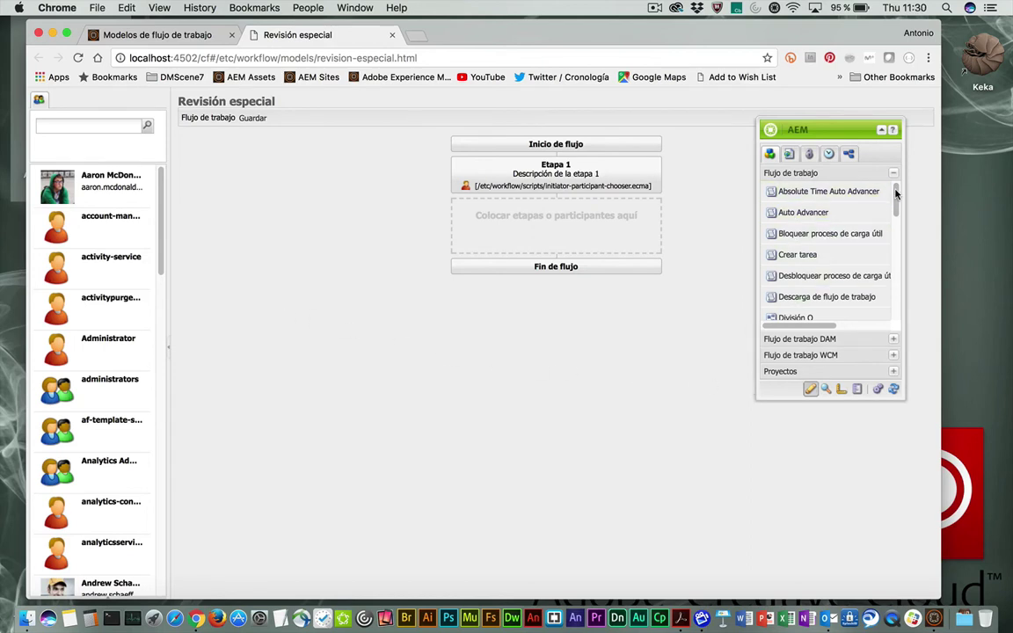
mouse_move(896, 200)
mouse_down()
mouse_move(898, 295)
mouse_move(896, 193)
mouse_up()
drag(818, 191, 620, 233)
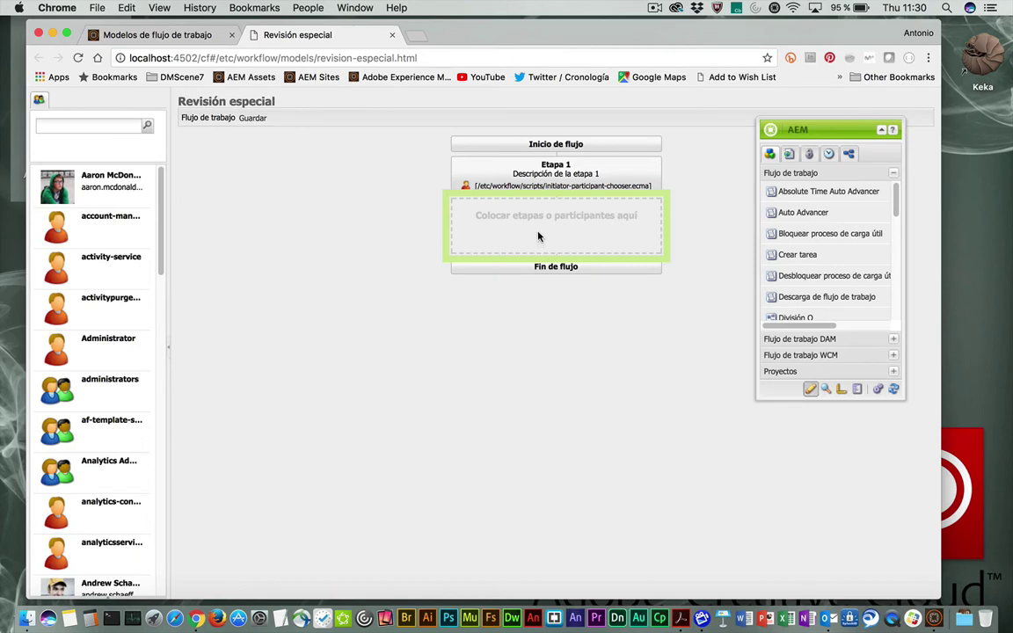
drag(539, 236, 768, 215)
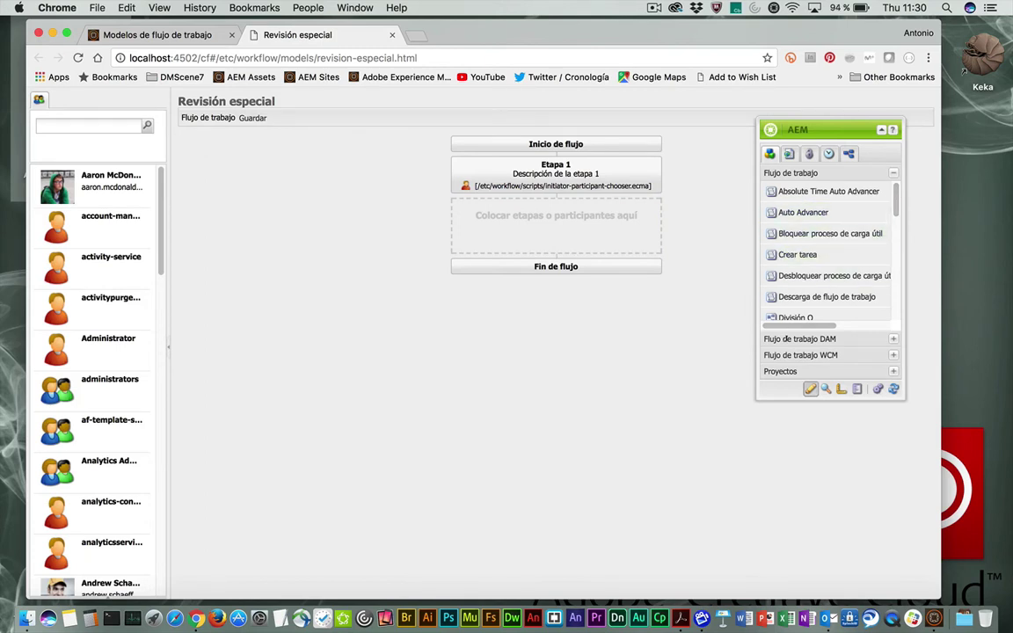
Step: Add the DAM workflow steps Añadir marca de agua, Crear imagen Web and Descargar recurso DAM in that order after Etapa 1
click(894, 339)
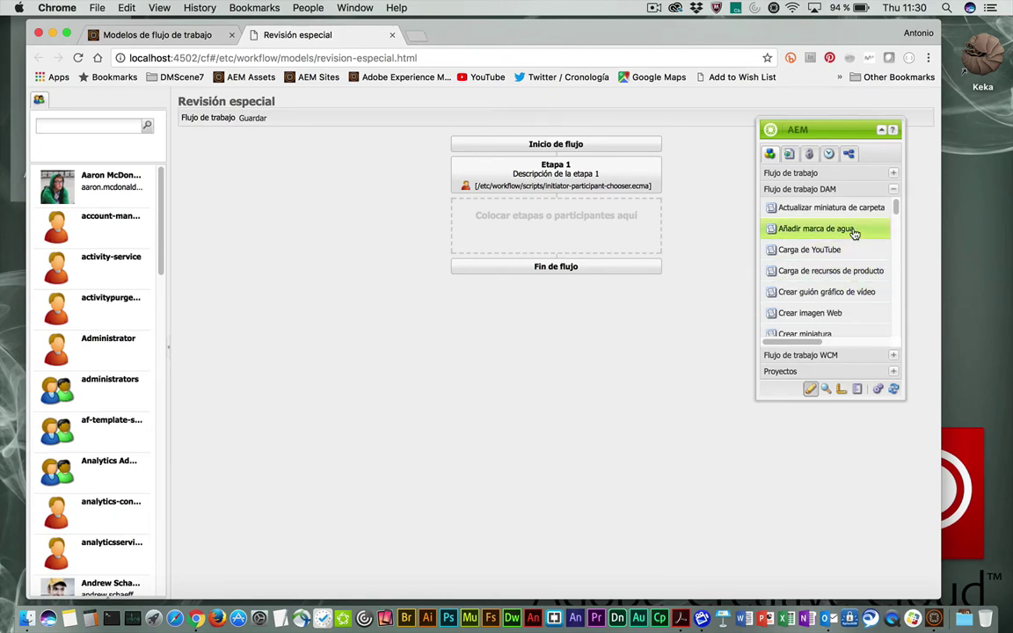
drag(853, 233, 583, 236)
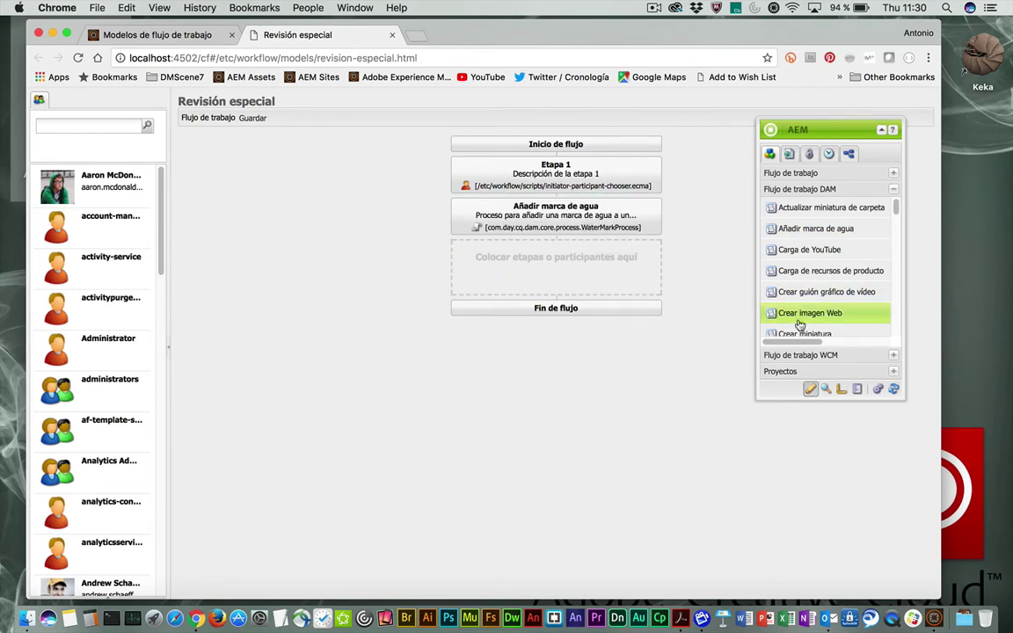
drag(801, 325, 526, 266)
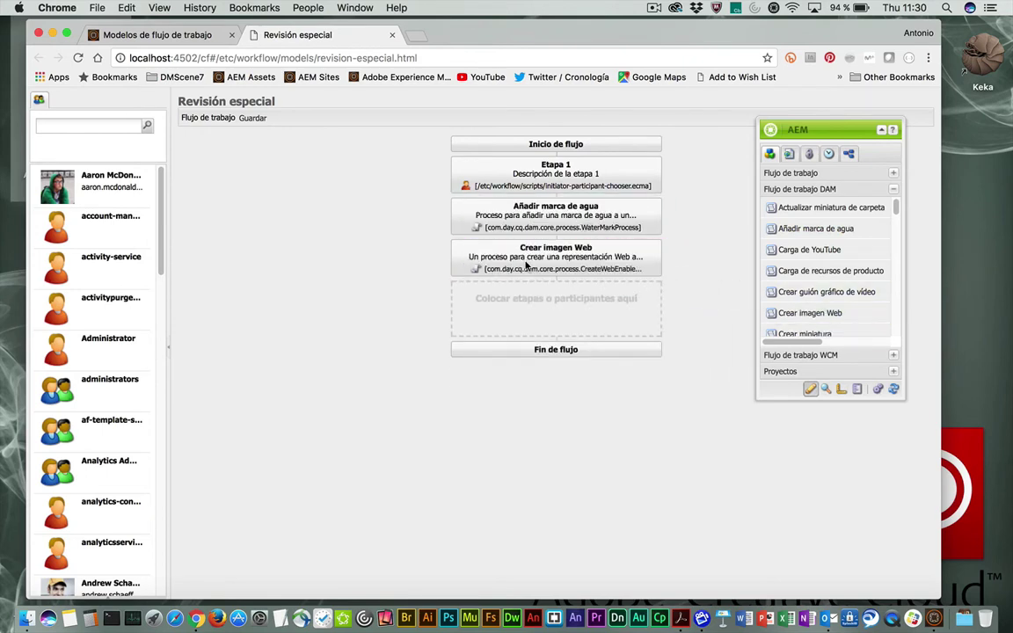
drag(896, 205, 899, 234)
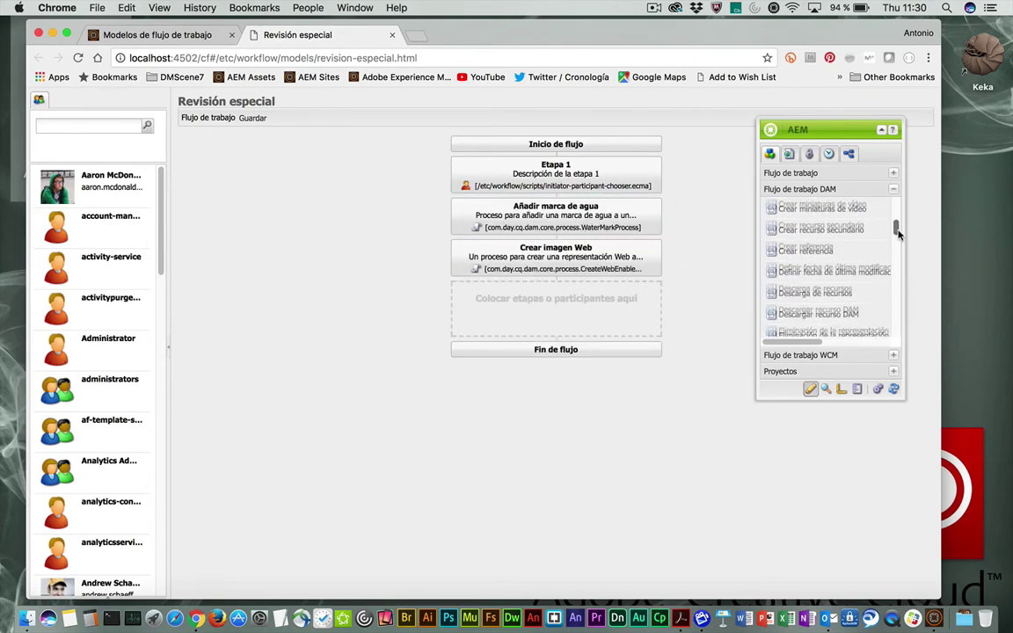
drag(780, 309, 567, 309)
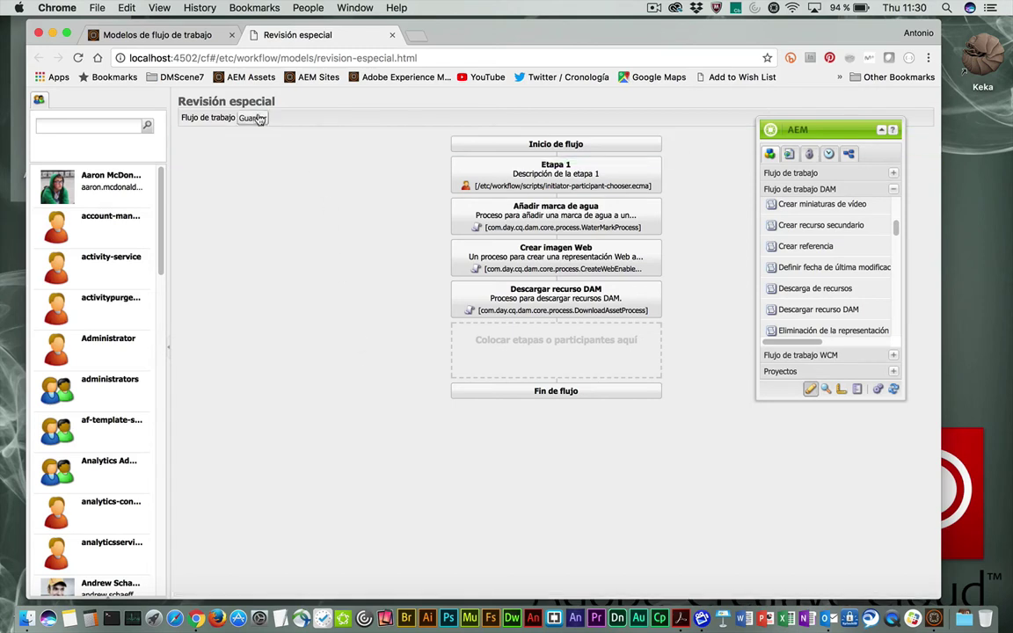
Step: Examine the Argumentos of the Añadir marca de agua step, from text and font to watermark image, and cancel the properties
double_click(559, 223)
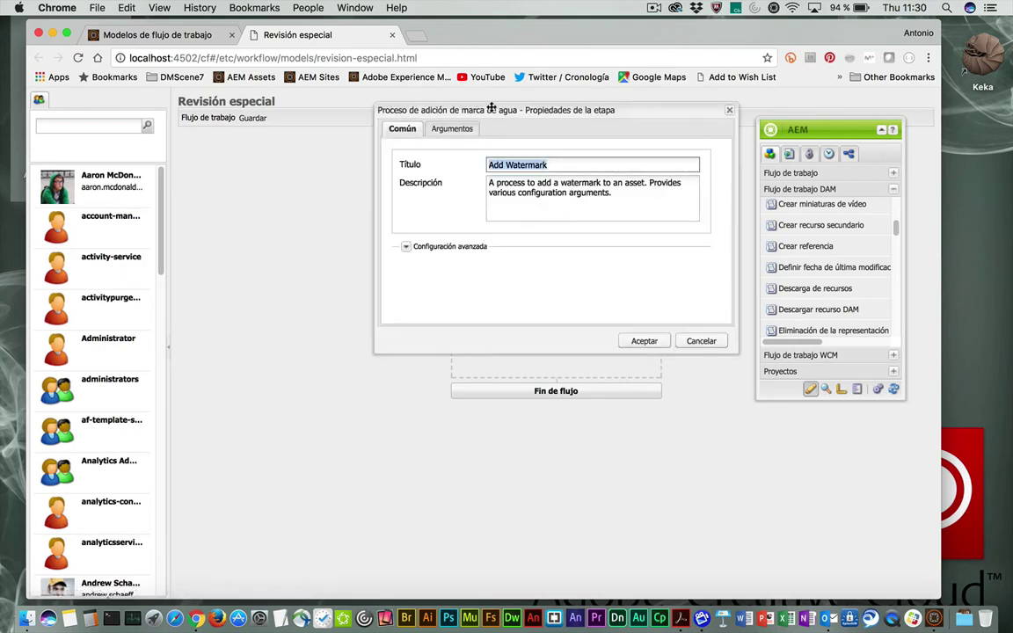
drag(439, 110, 360, 284)
drag(656, 463, 686, 536)
click(372, 303)
mouse_move(677, 335)
mouse_down()
mouse_move(682, 446)
mouse_move(672, 345)
mouse_up()
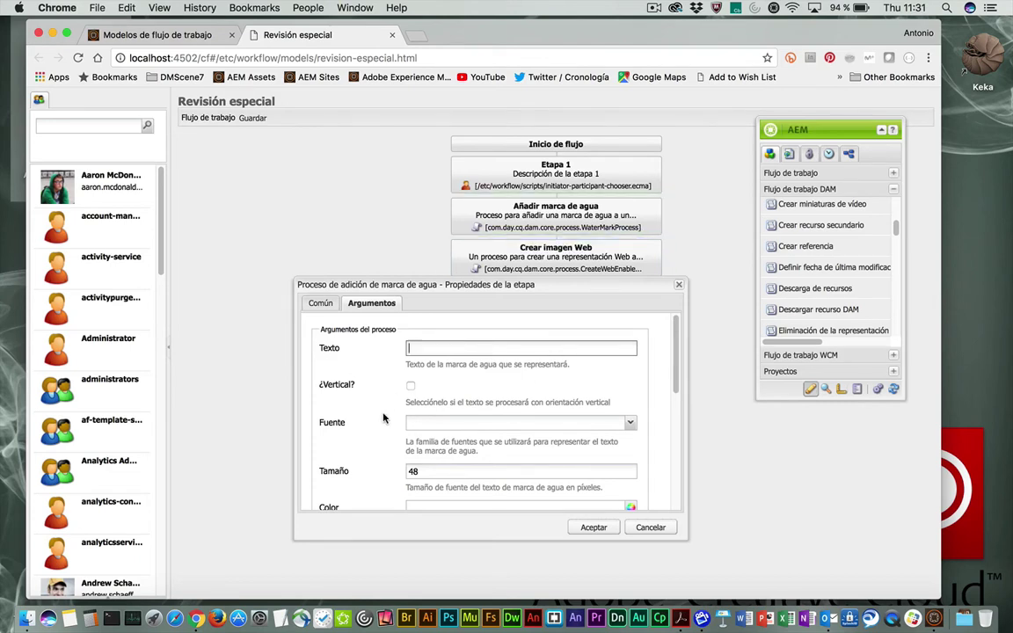
click(433, 346)
scroll(511, 399, down, 5)
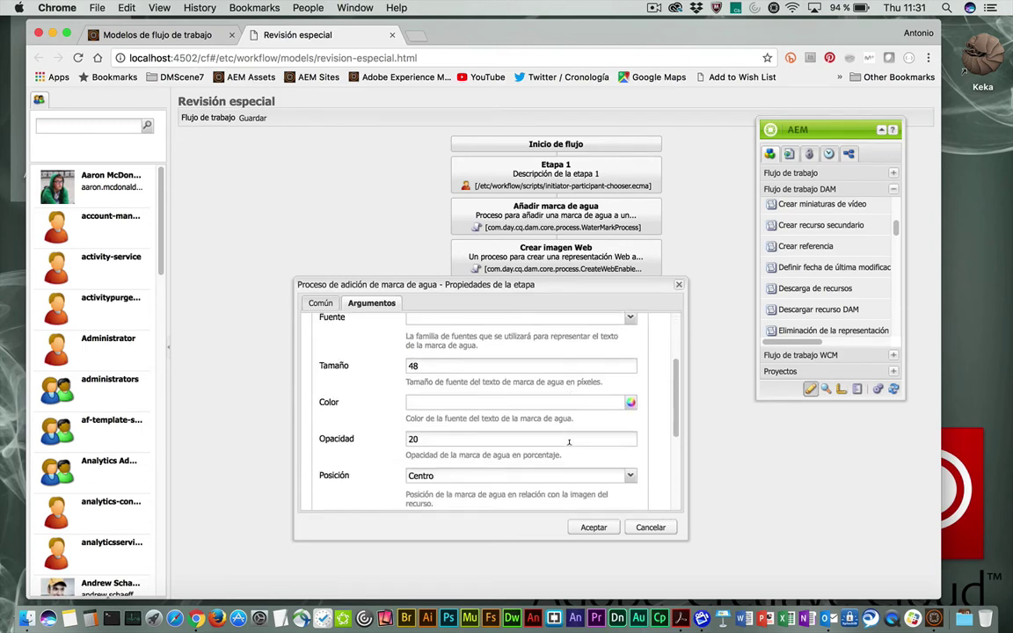
scroll(569, 445, down, 3)
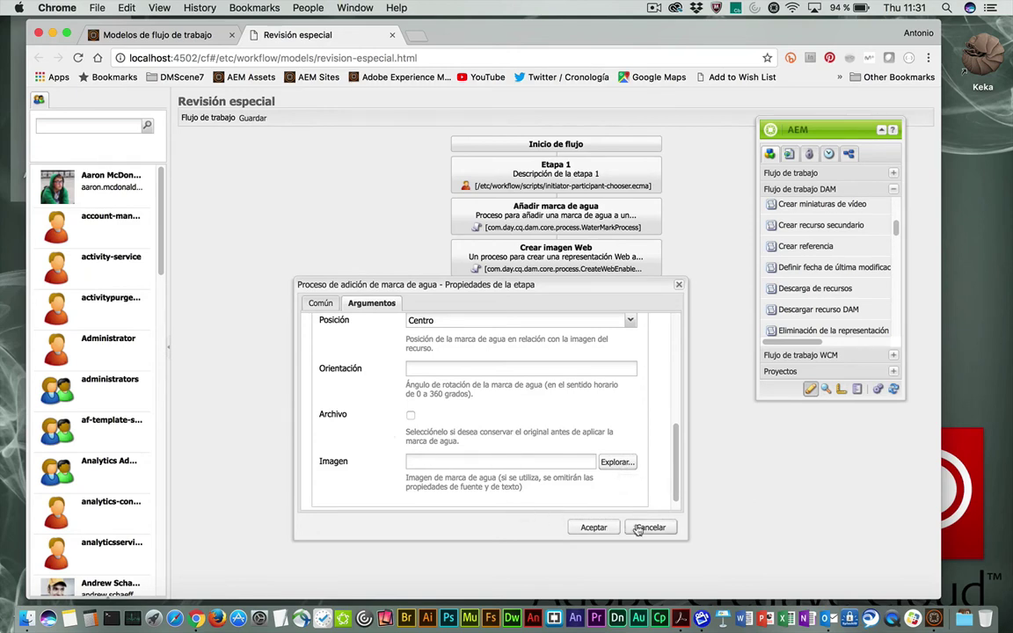
click(649, 528)
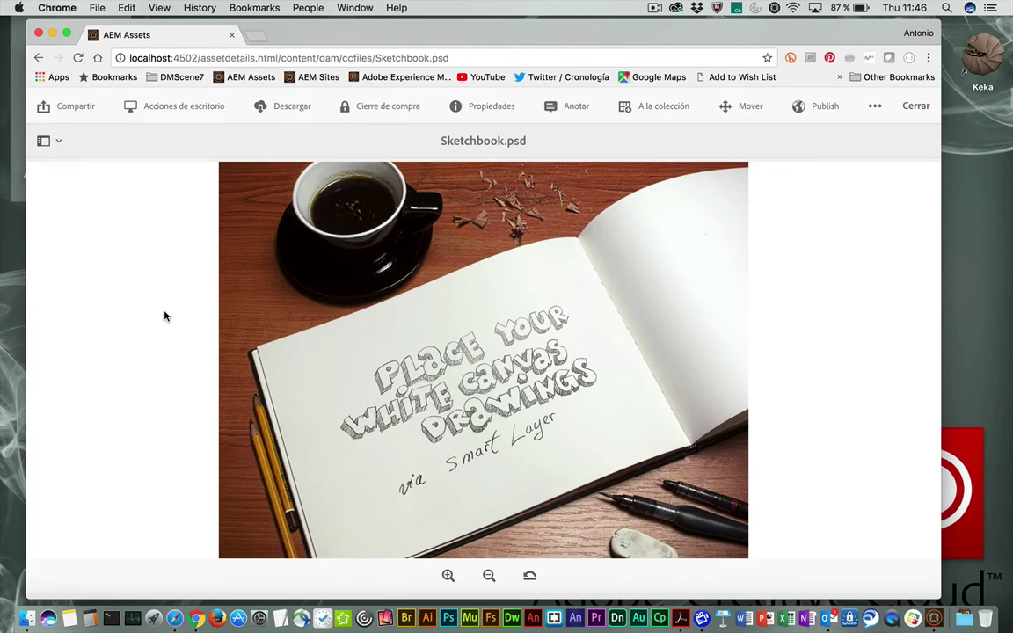
Step: Annotate Sketchbook.psd with an arrow pointing at the coffee cup's saucer and the comment "Cambiar color de la taza"
click(570, 108)
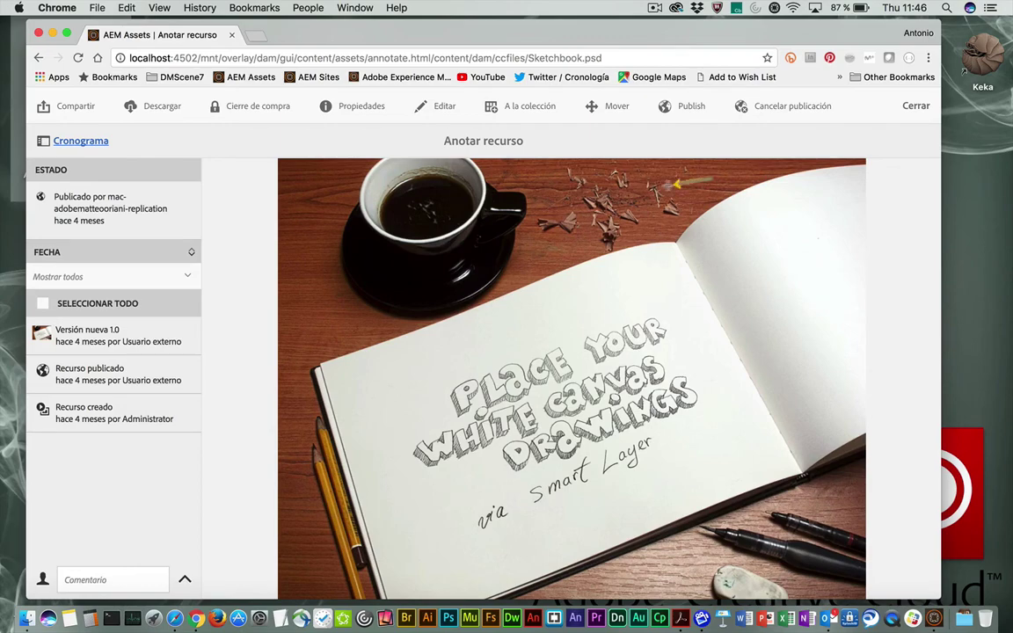
click(488, 263)
click(419, 341)
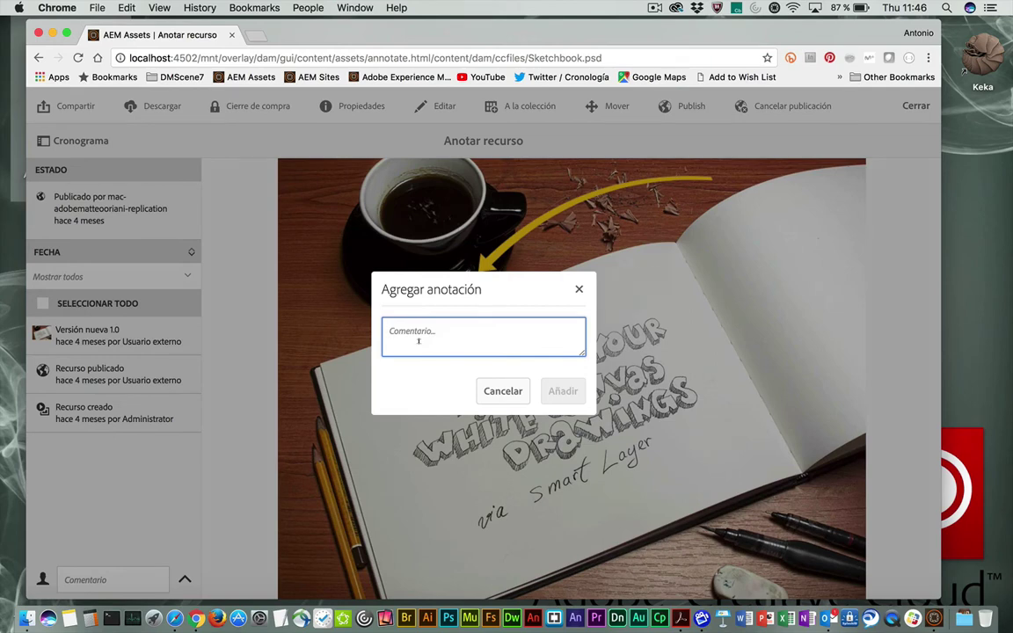
text(Cambia)
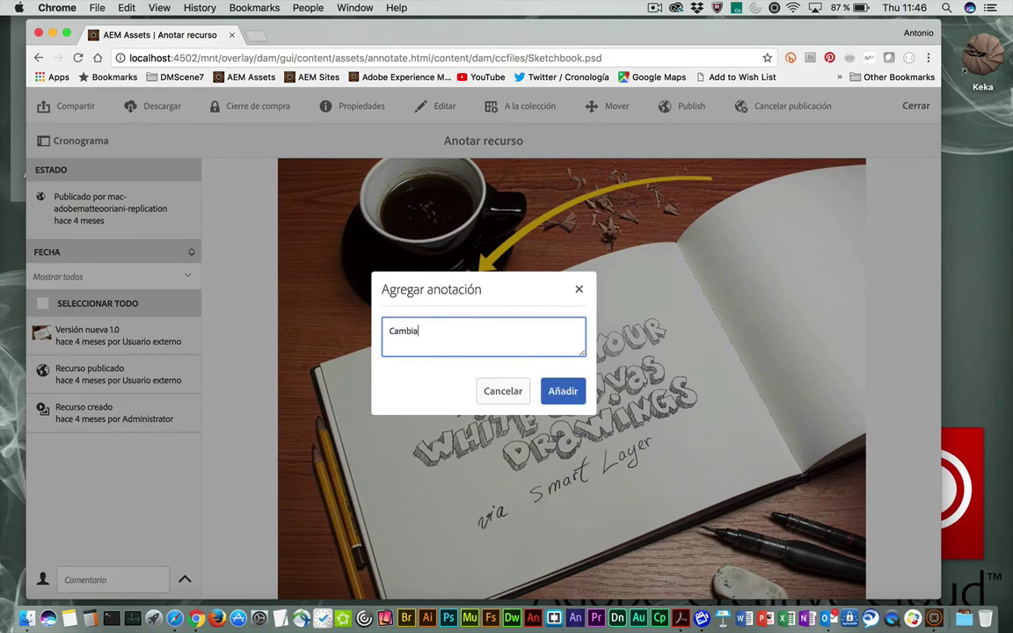
text(r color de la taza)
click(562, 393)
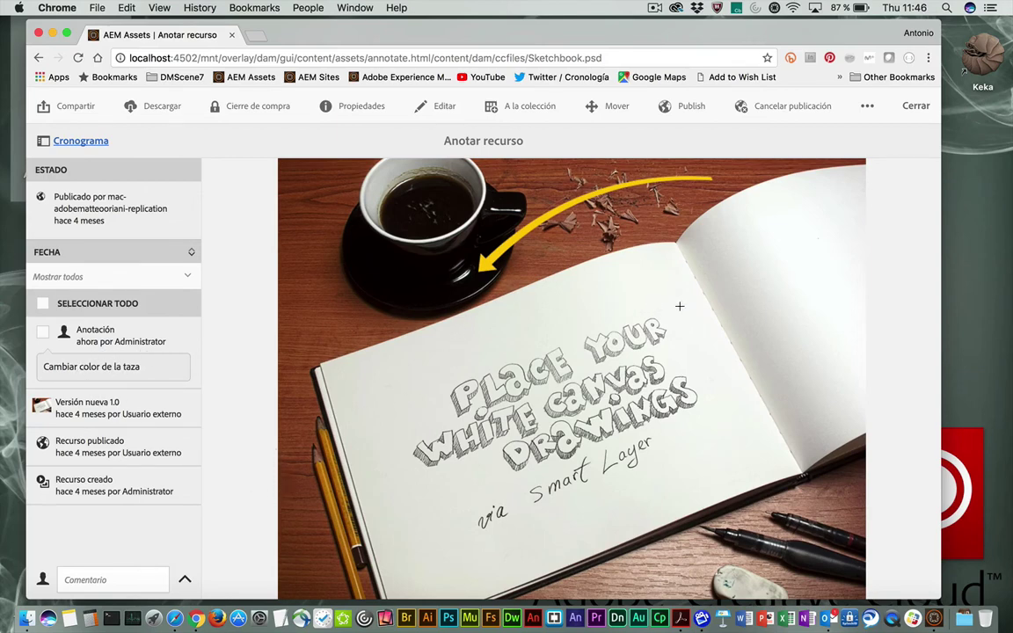
Step: Circle the sketchbook lettering with an annotation commented "Revisar texto con el departamento de estilo", and check the annotations in the timeline
mouse_move(680, 303)
mouse_down()
mouse_move(449, 348)
mouse_move(405, 477)
mouse_move(562, 523)
mouse_move(694, 466)
mouse_move(735, 394)
mouse_up()
triple_click(527, 302)
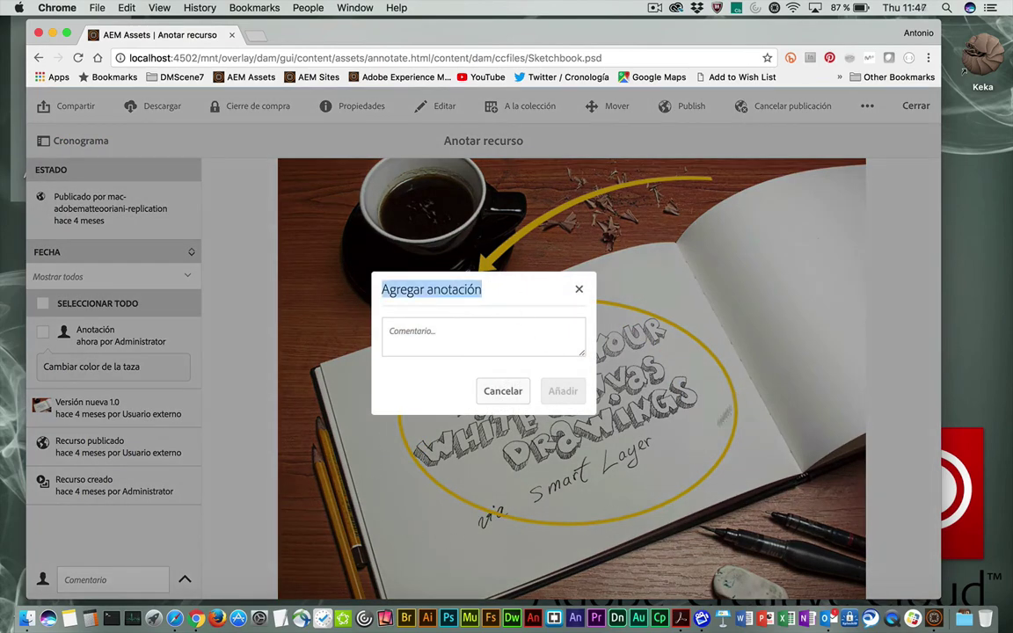
click(458, 333)
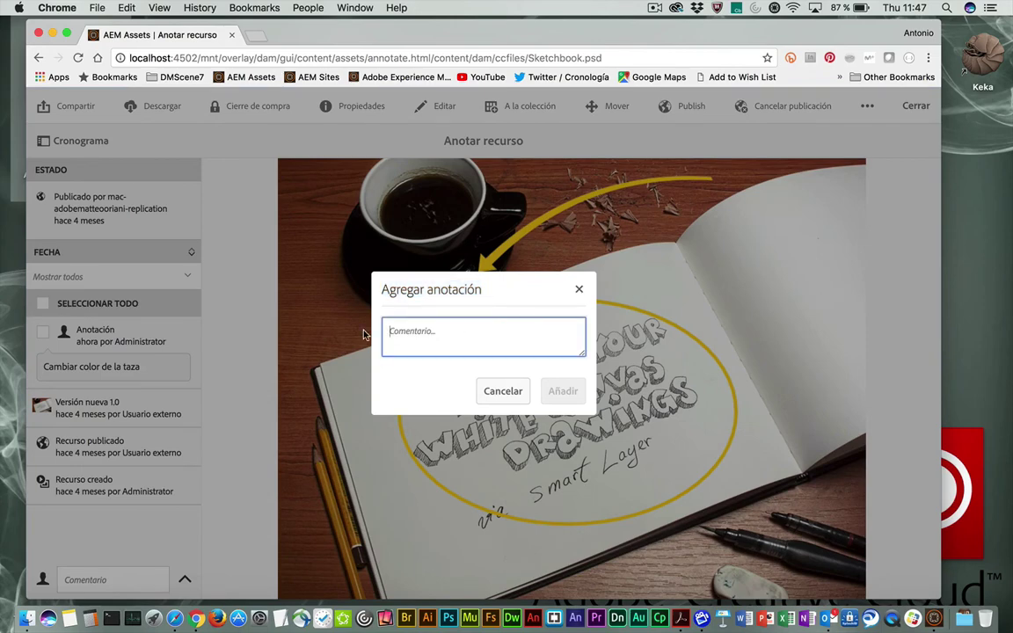
text(Revi)
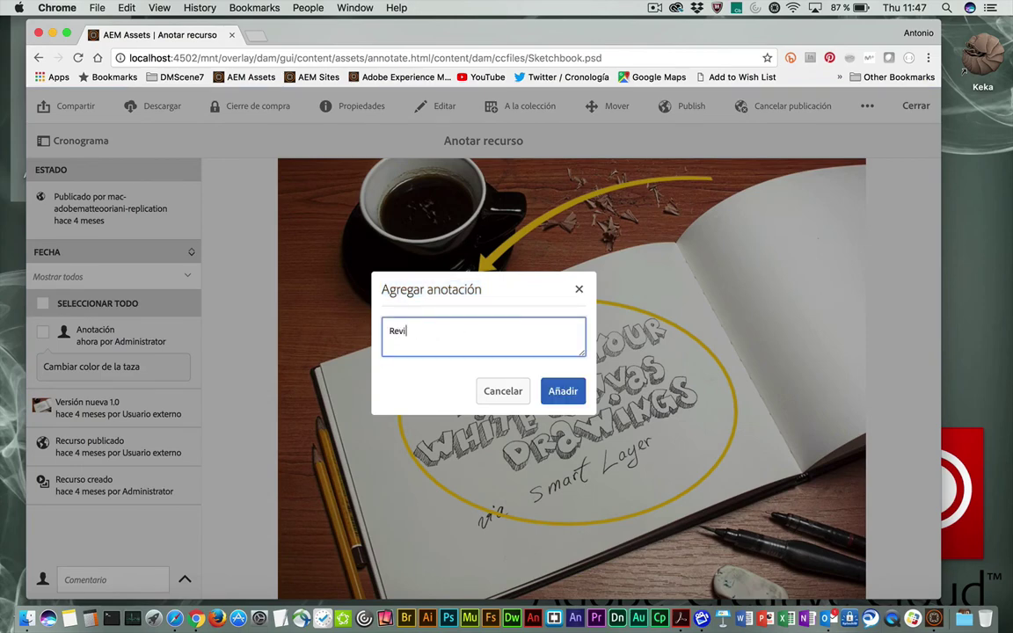
text(sar texto con el departament)
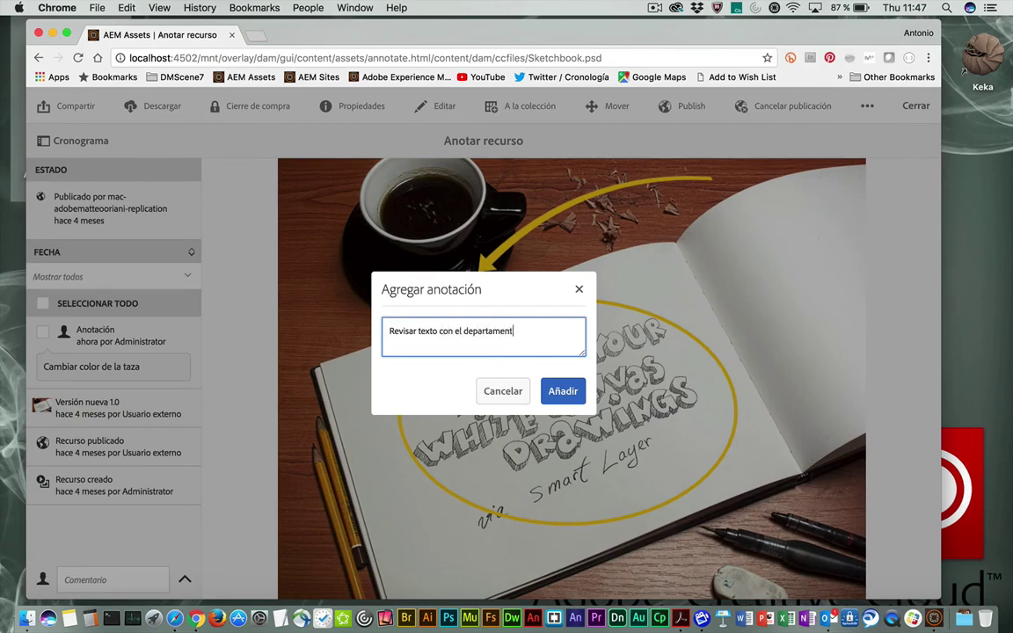
text(o de estilo)
click(555, 390)
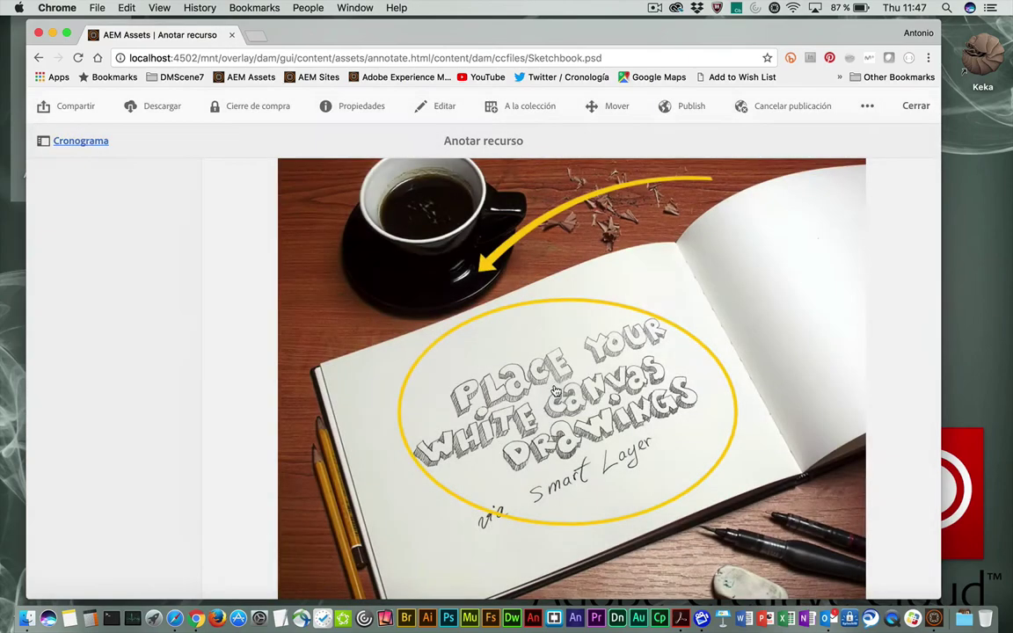
scroll(193, 377, up, 3)
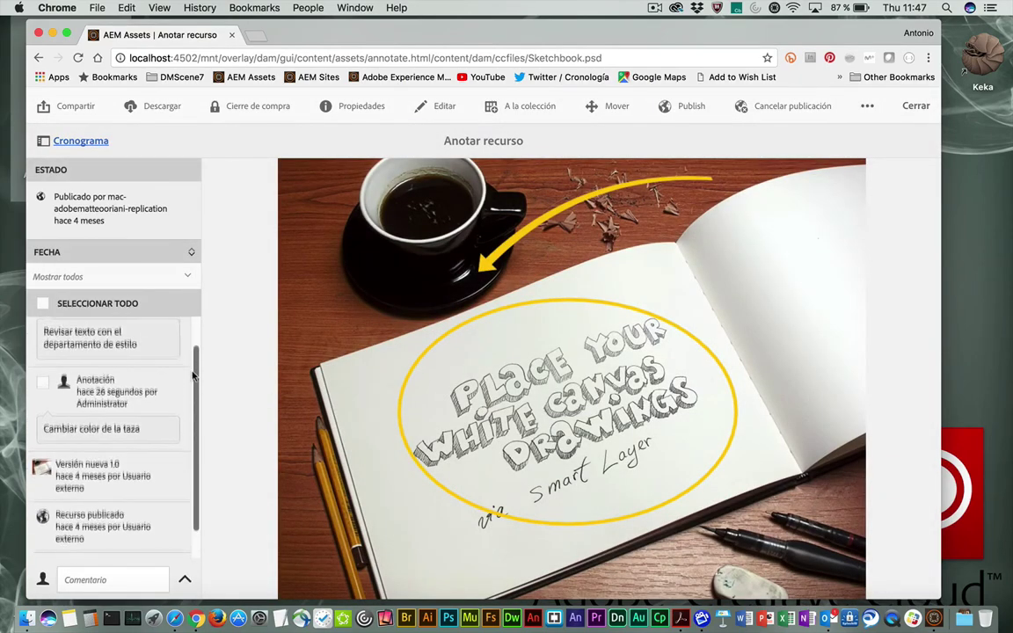
scroll(192, 376, up, 2)
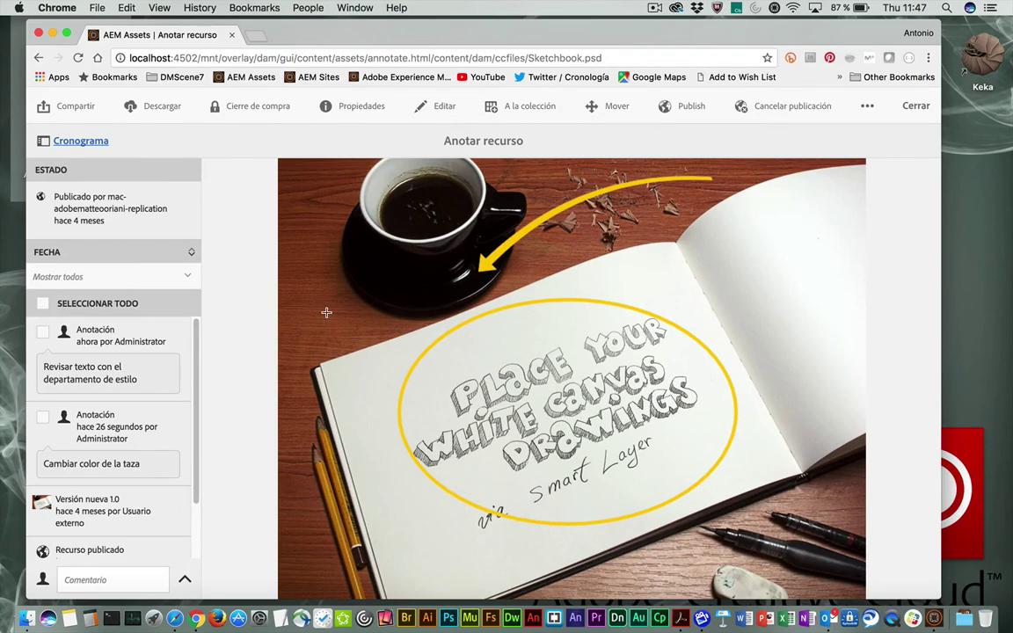
Step: Print the annotated asset to PDF with the annotation text placed at Inferior izquierda
click(868, 105)
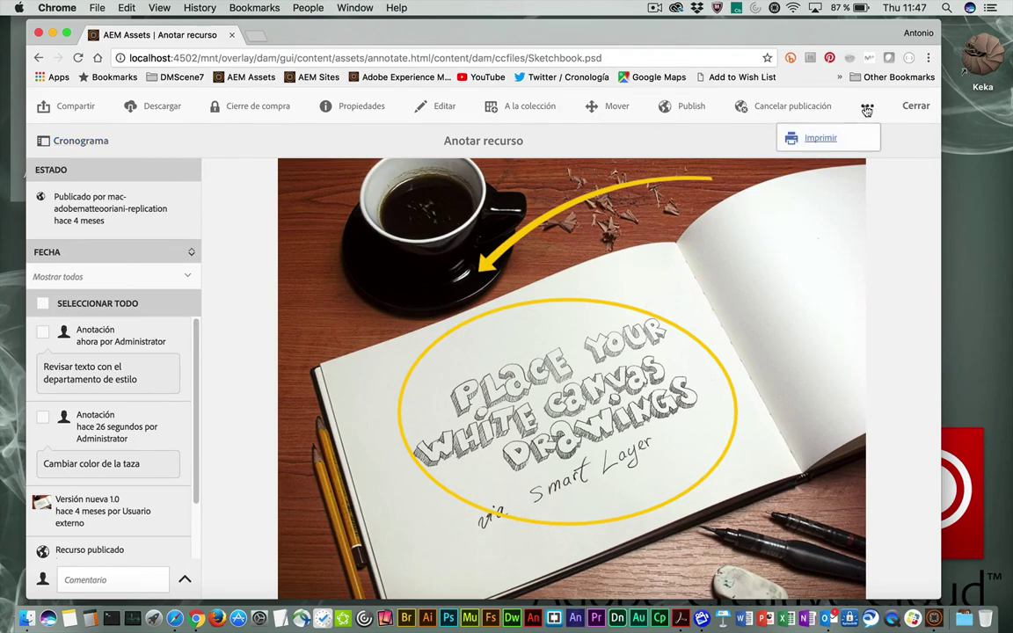
click(827, 143)
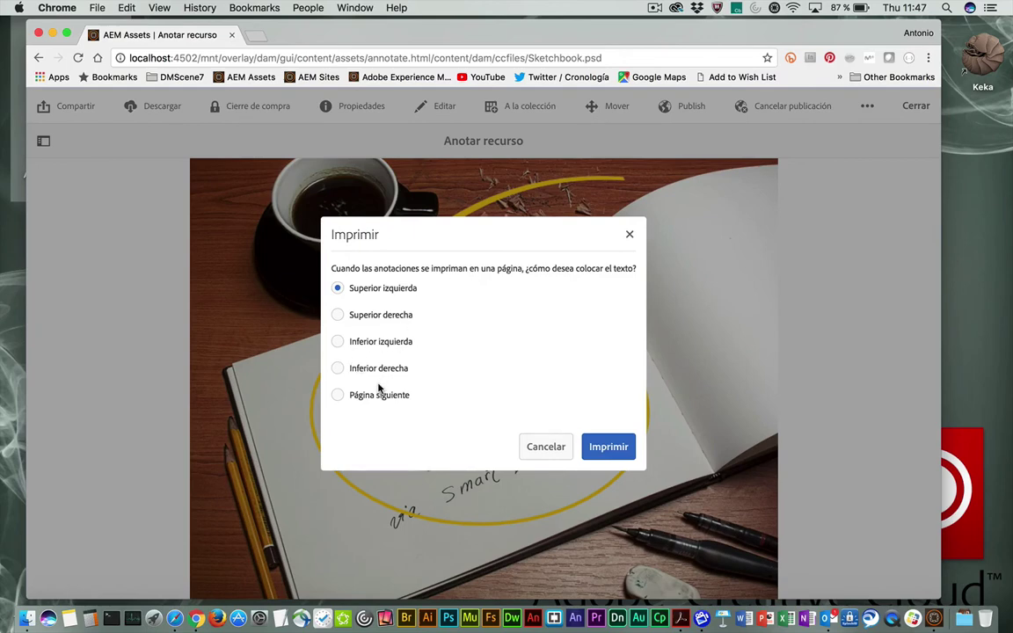
click(337, 342)
click(607, 447)
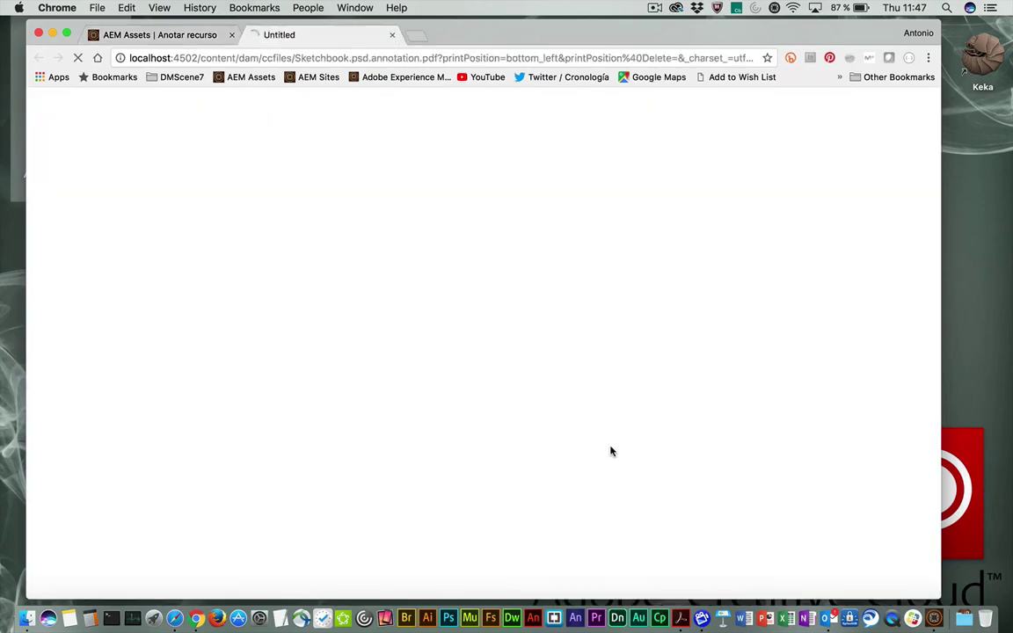
Step: Examine the annotation PDF, comparing the numbered marks on the image with the comments listed below it
scroll(492, 340, down, 1)
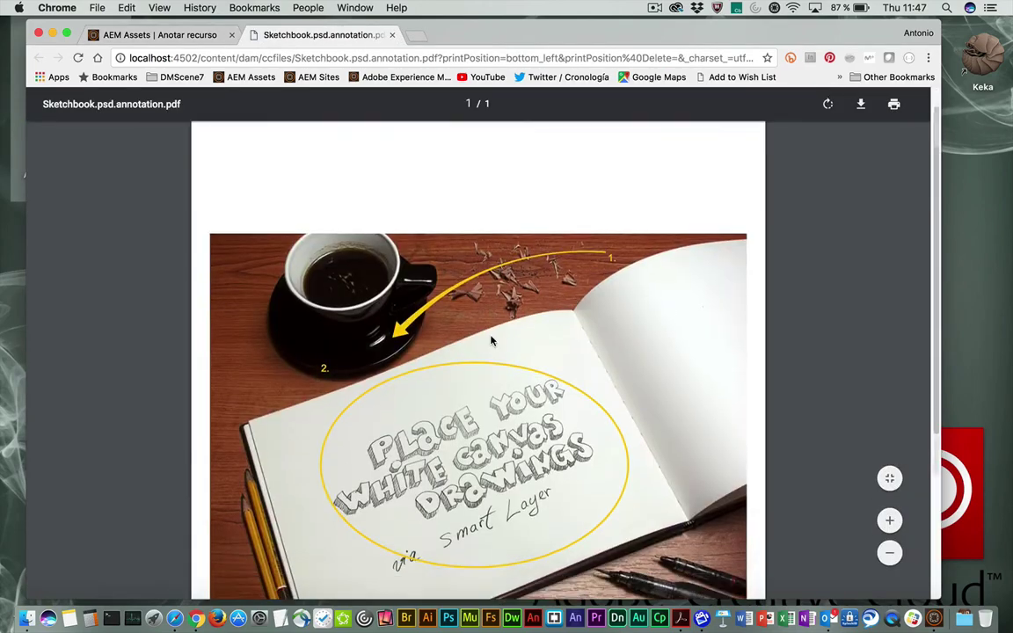
scroll(492, 341, down, 5)
scroll(491, 340, up, 6)
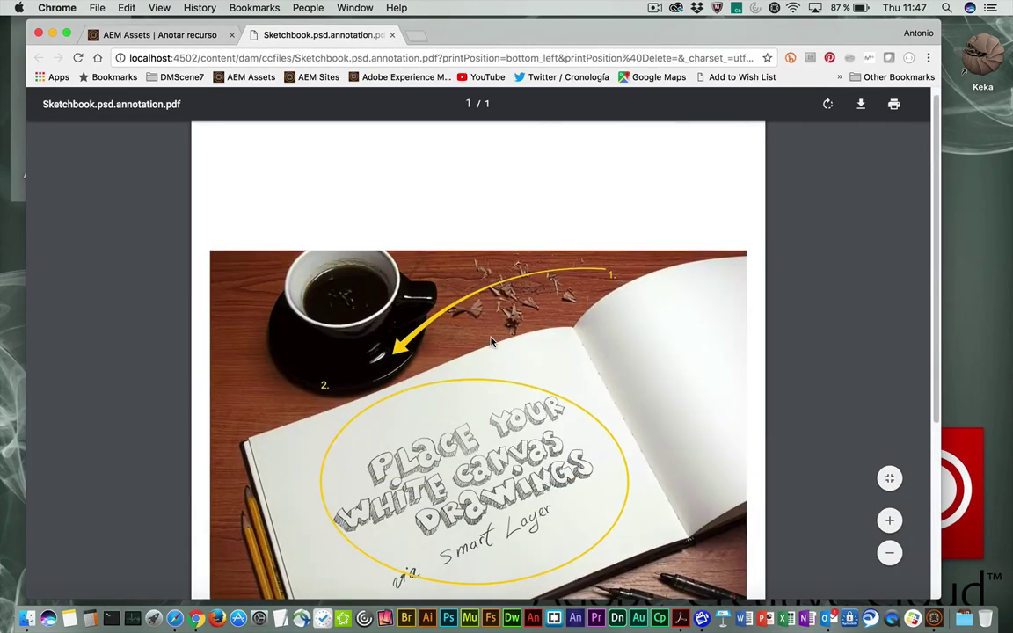
scroll(491, 340, down, 6)
scroll(492, 340, up, 4)
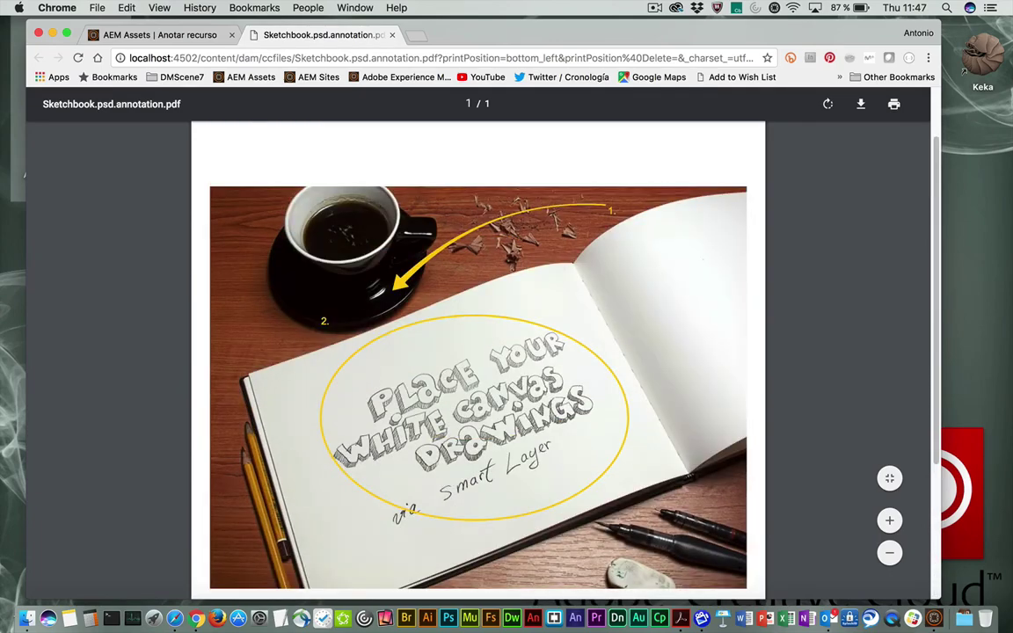
scroll(442, 336, down, 3)
scroll(384, 290, down, 2)
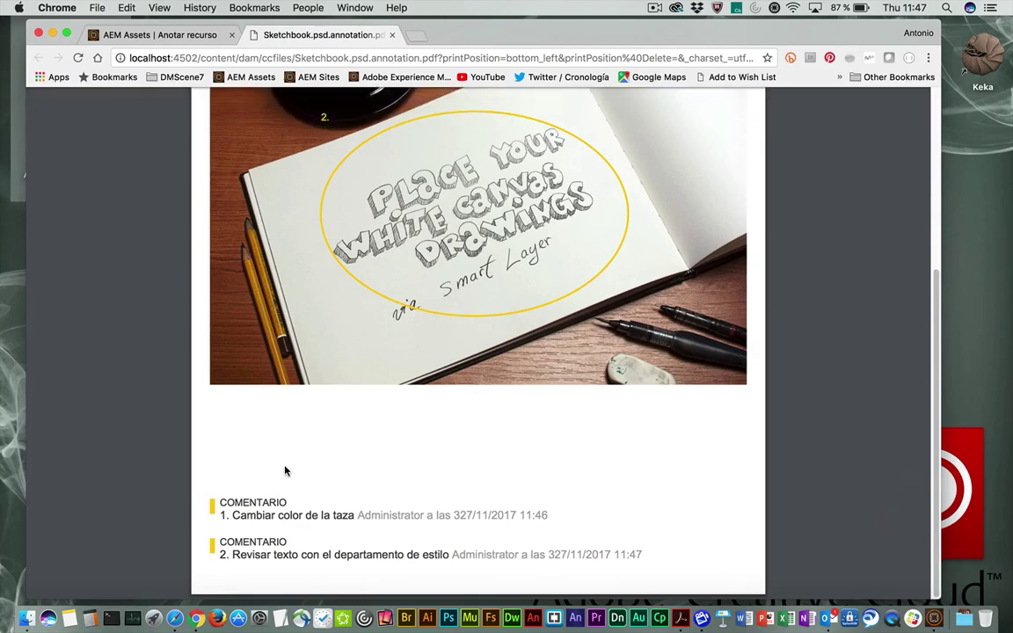
scroll(284, 472, up, 4)
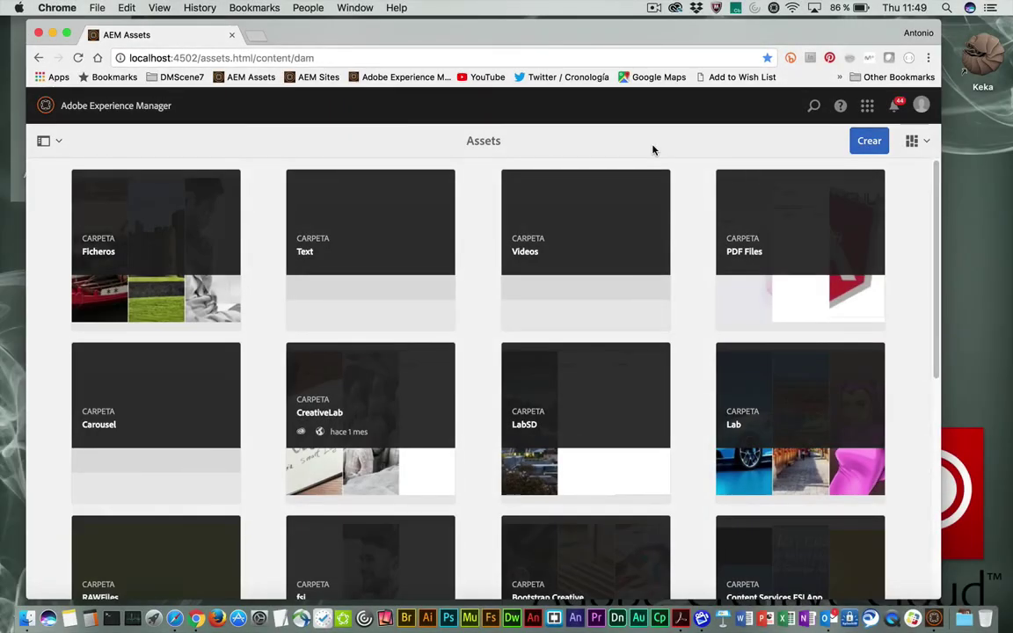
Step: Open all notifications in the inbox and review the tasks in the Columna and Lista views
click(896, 108)
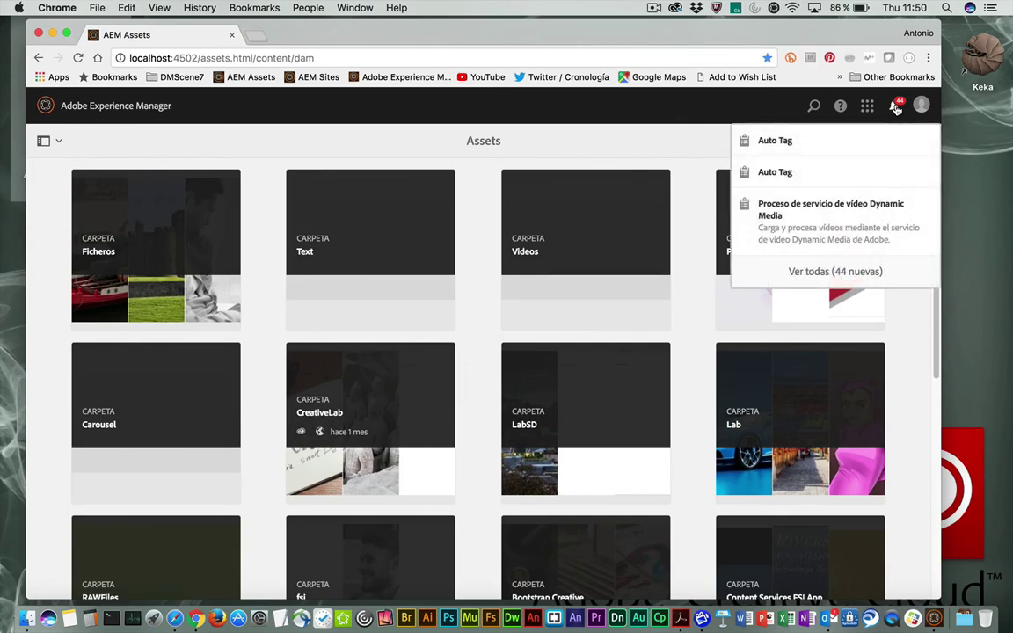
click(840, 270)
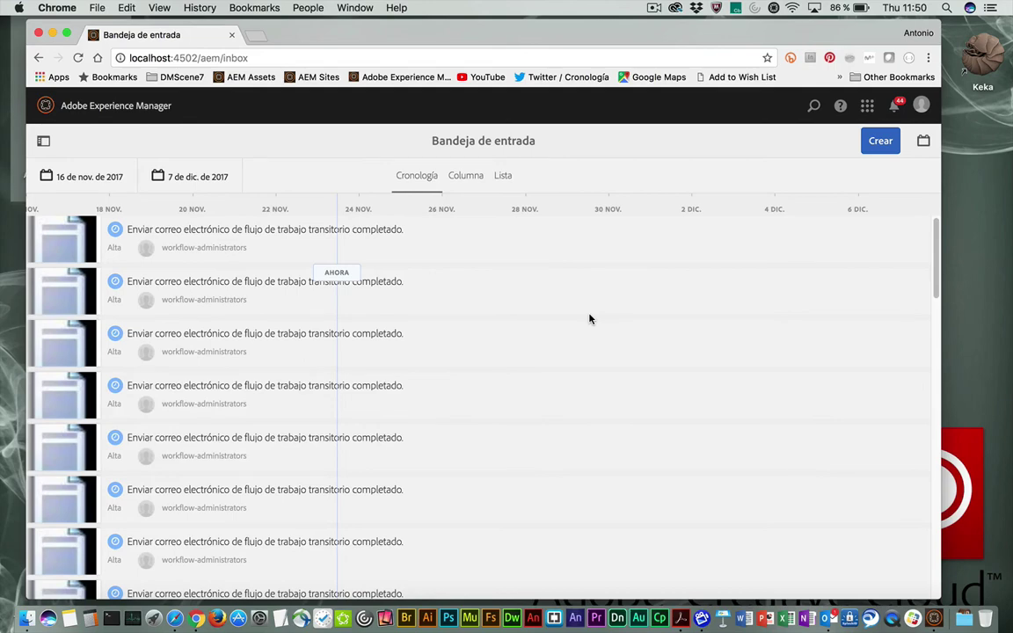
click(463, 183)
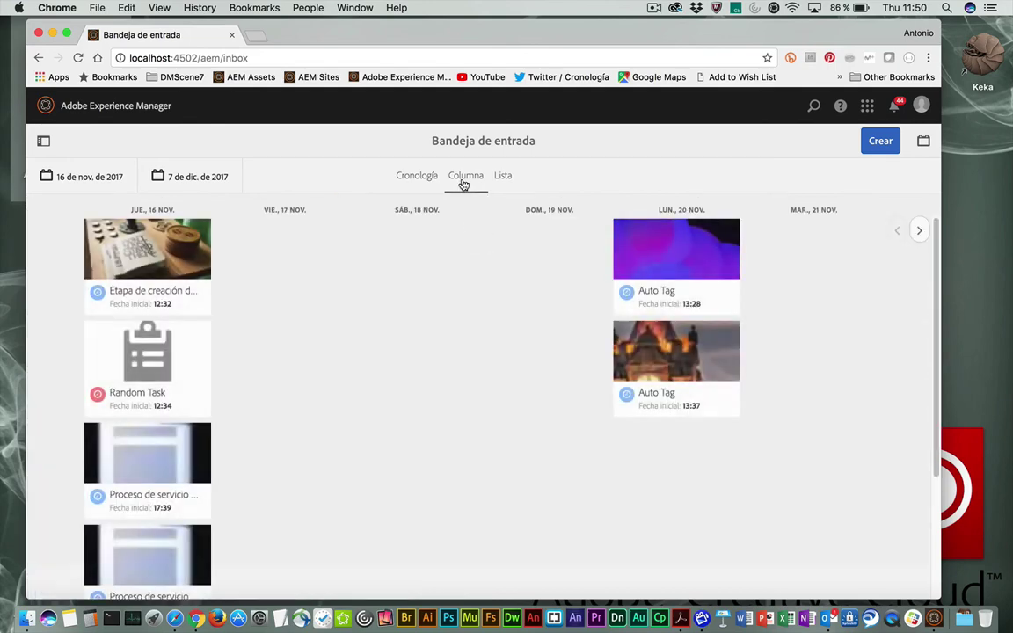
click(505, 177)
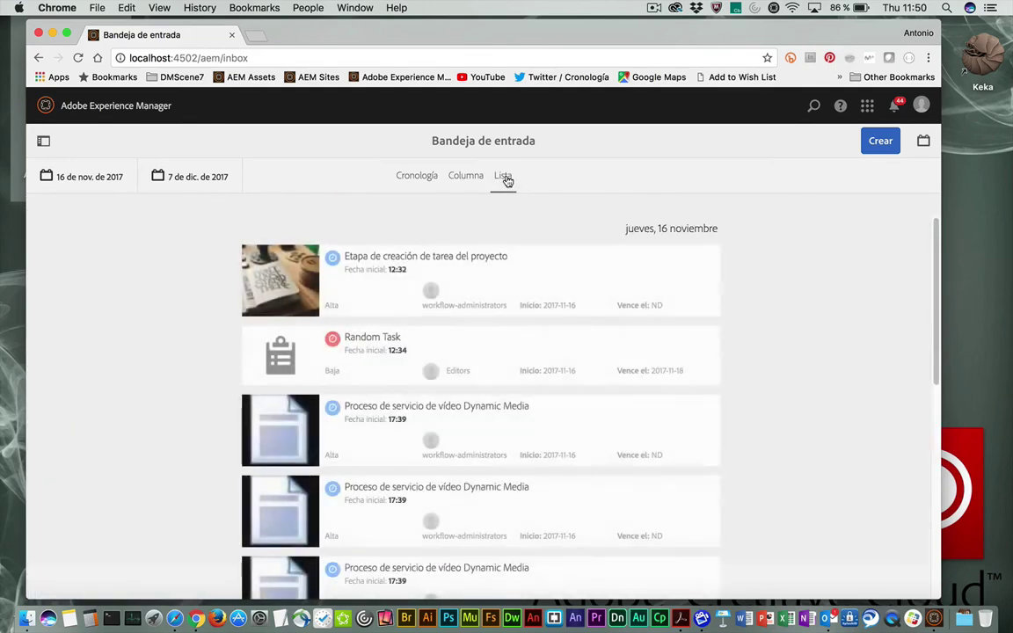
scroll(780, 417, down, 4)
scroll(780, 417, down, 3)
scroll(781, 417, up, 4)
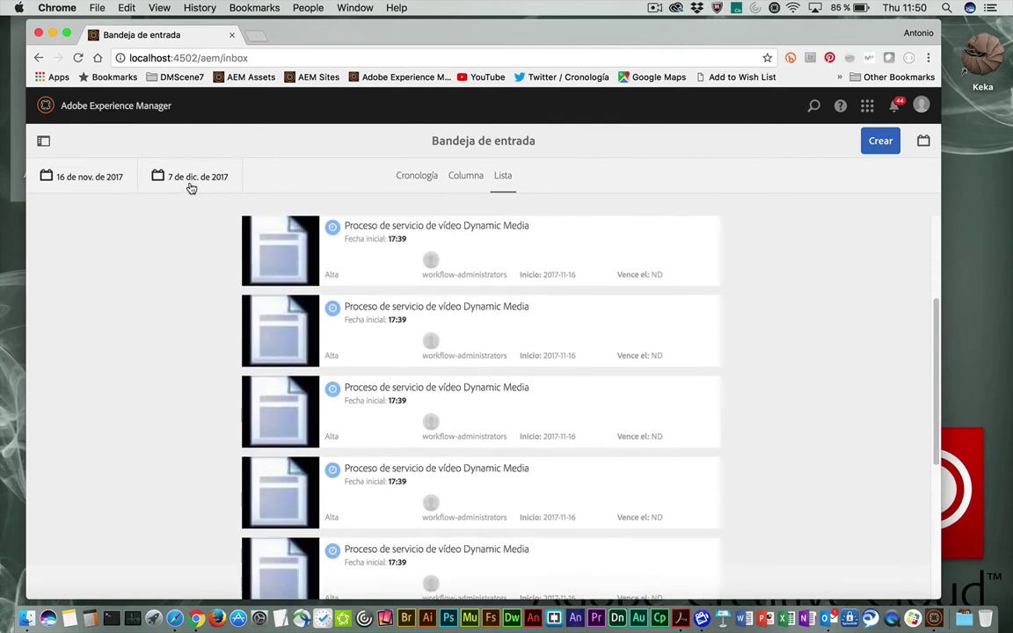
Step: Return the inbox to the Columna view and examine the quick actions on the 16 November tasks and the first Auto Tag item
click(467, 181)
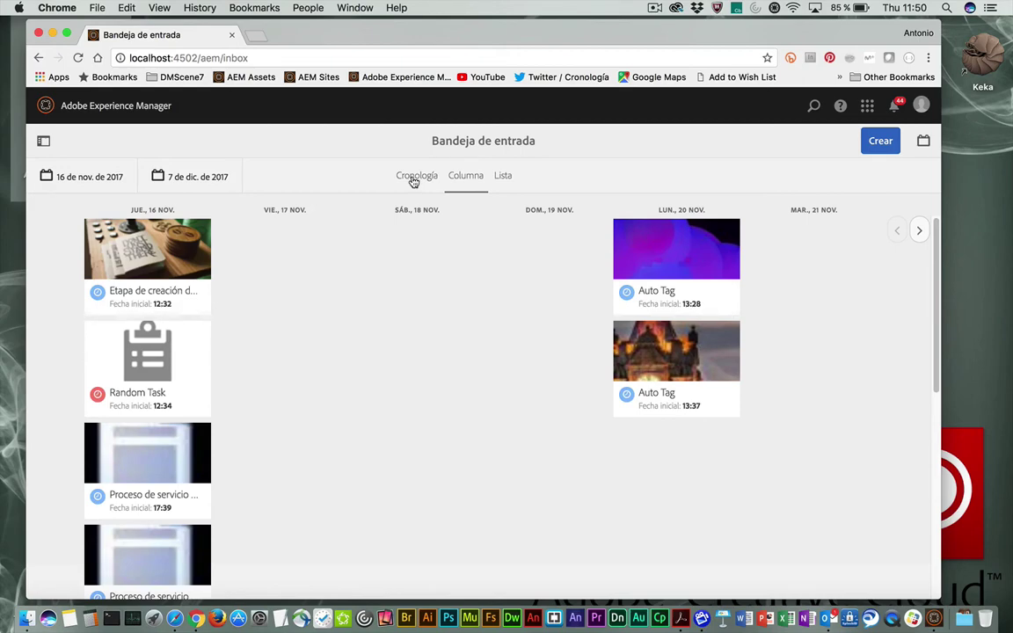
mouse_move(103, 421)
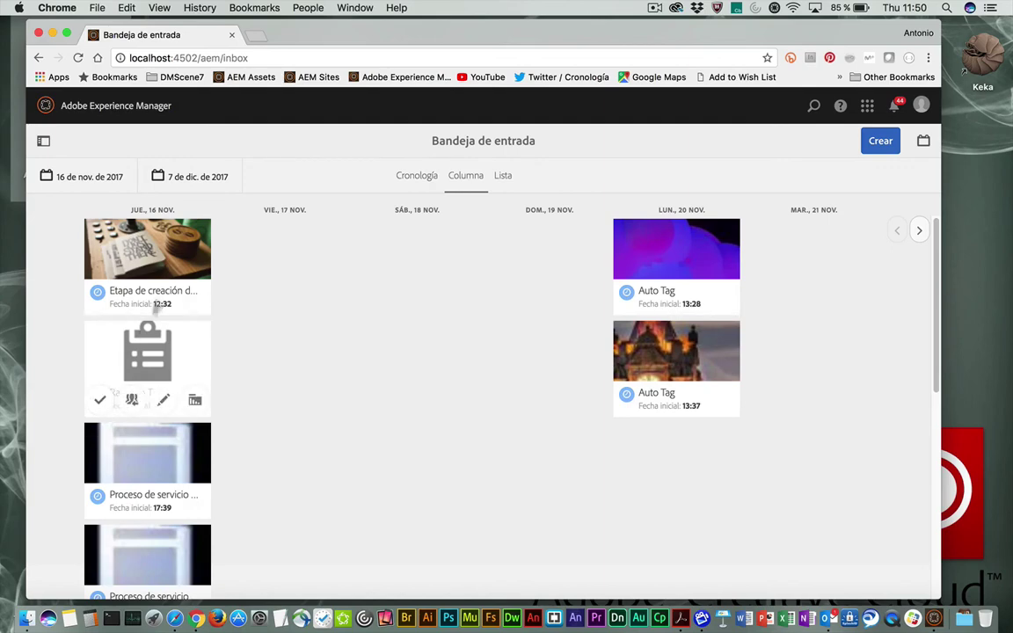
mouse_move(165, 287)
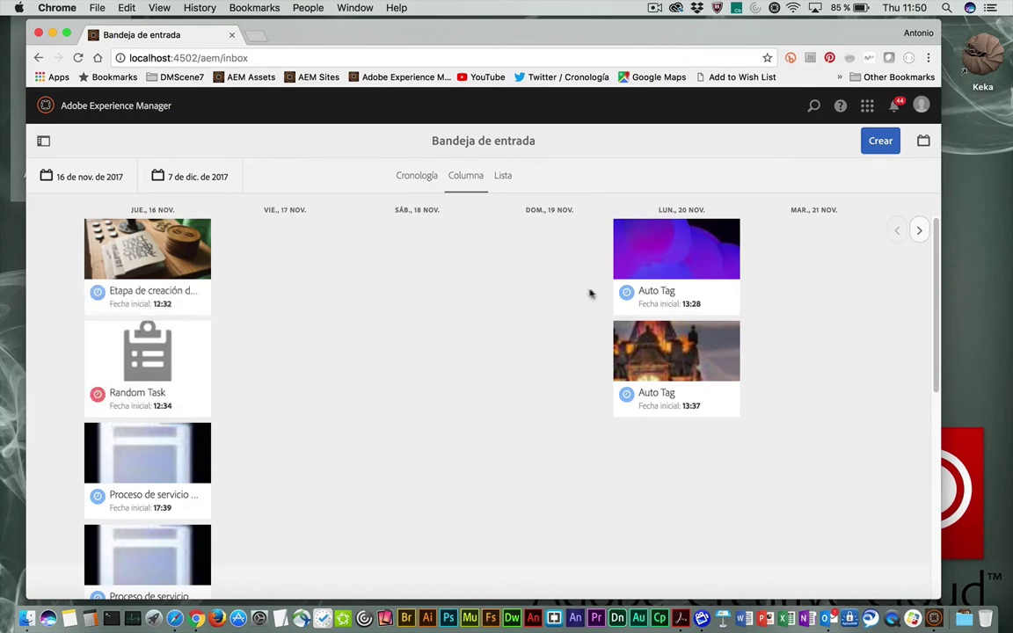
mouse_move(656, 271)
mouse_move(678, 298)
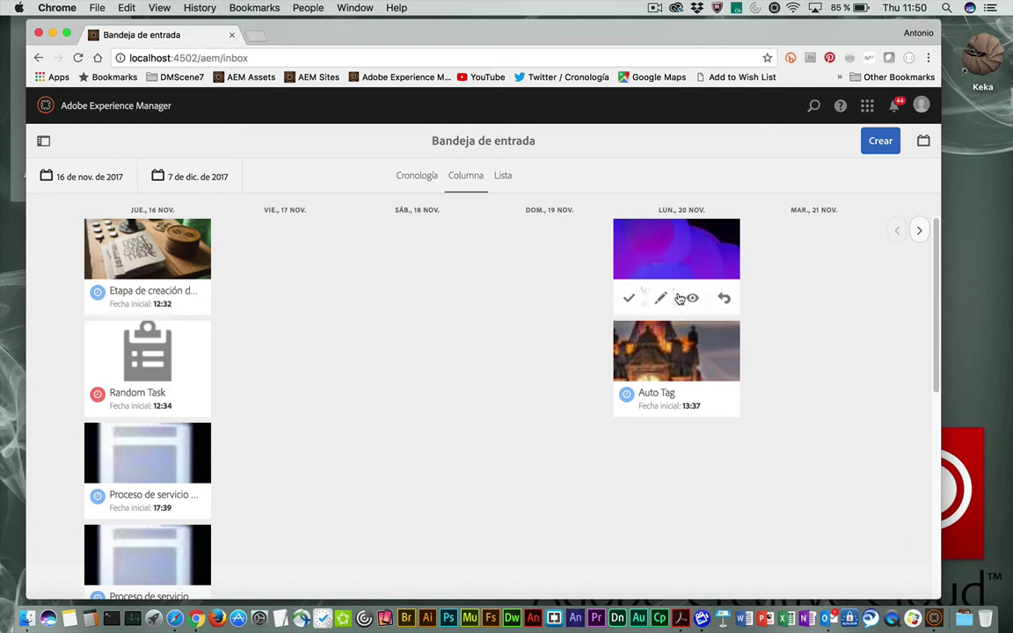
click(678, 298)
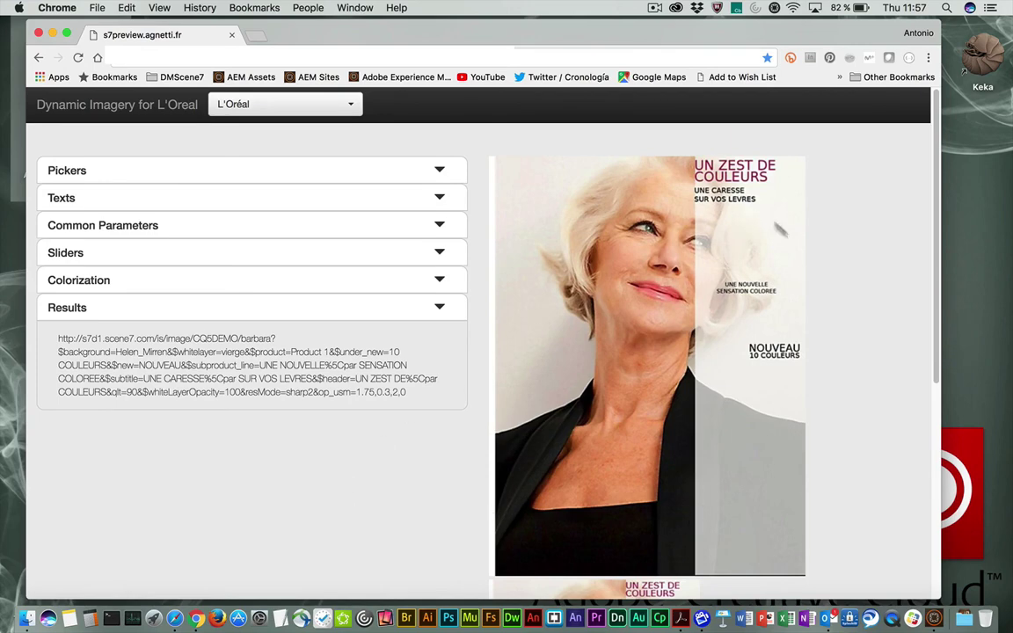
Step: In the L'Oréal Dynamic Imagery demo, try the second LOreal Paris background, settle on the third, black-and-white one, and collapse the pickers
click(440, 171)
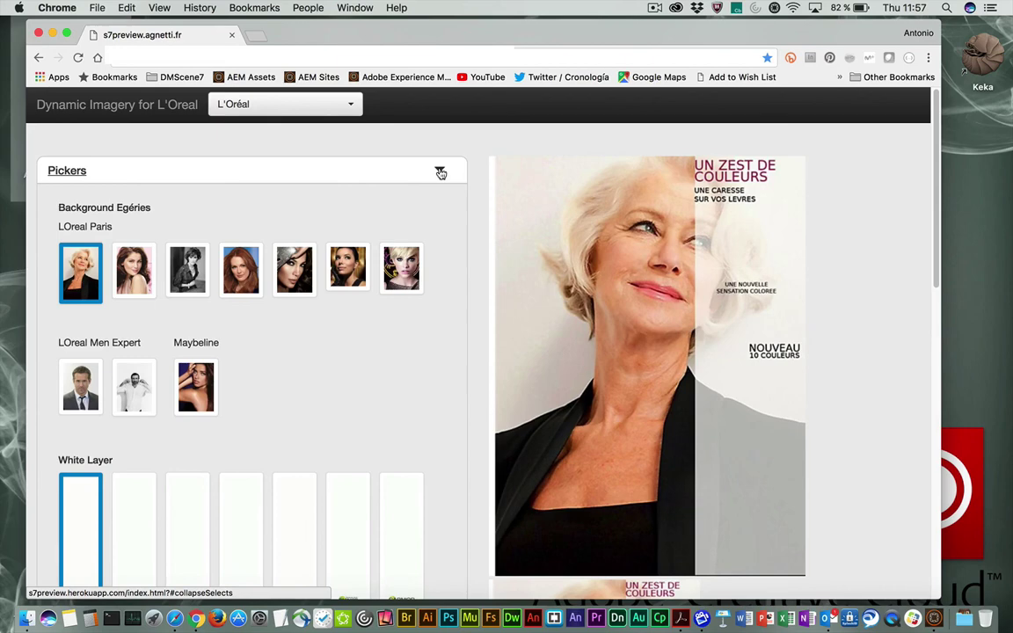
click(135, 277)
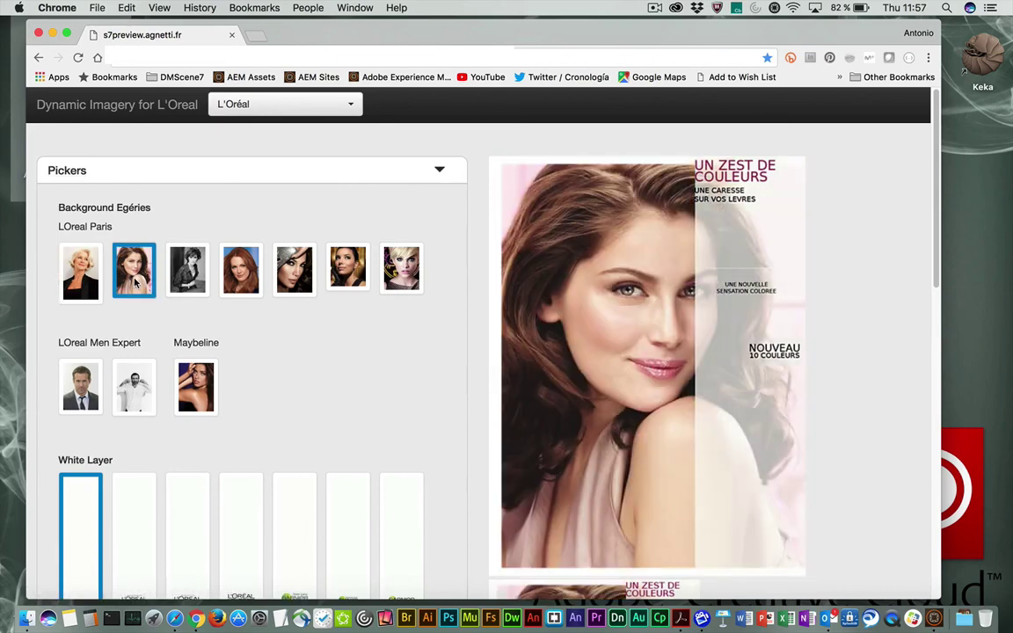
click(187, 277)
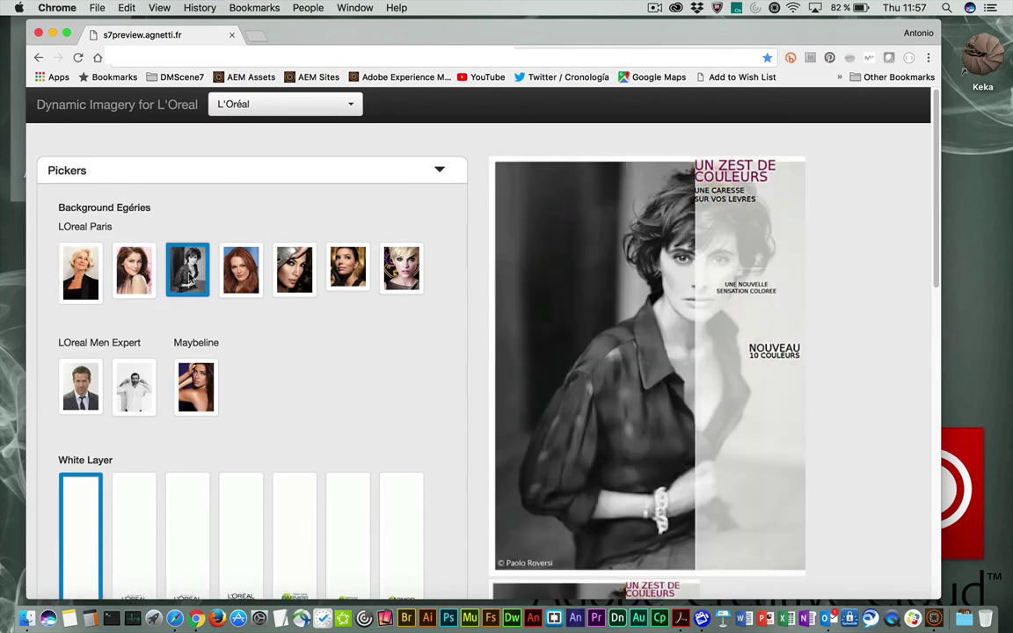
click(442, 169)
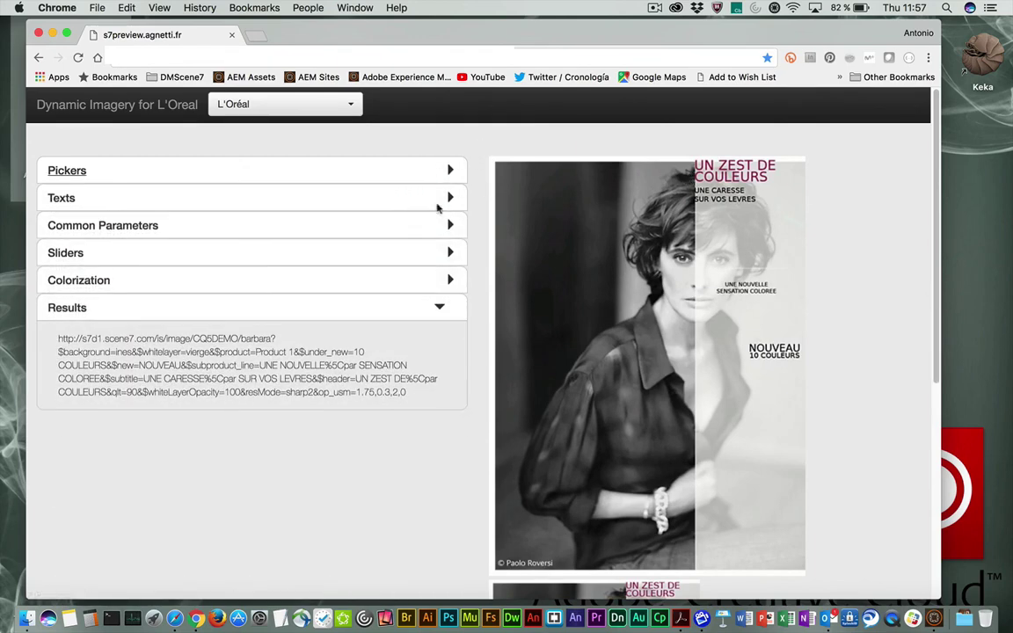
Step: Switch the banner's text language to Anglais
click(440, 202)
click(228, 245)
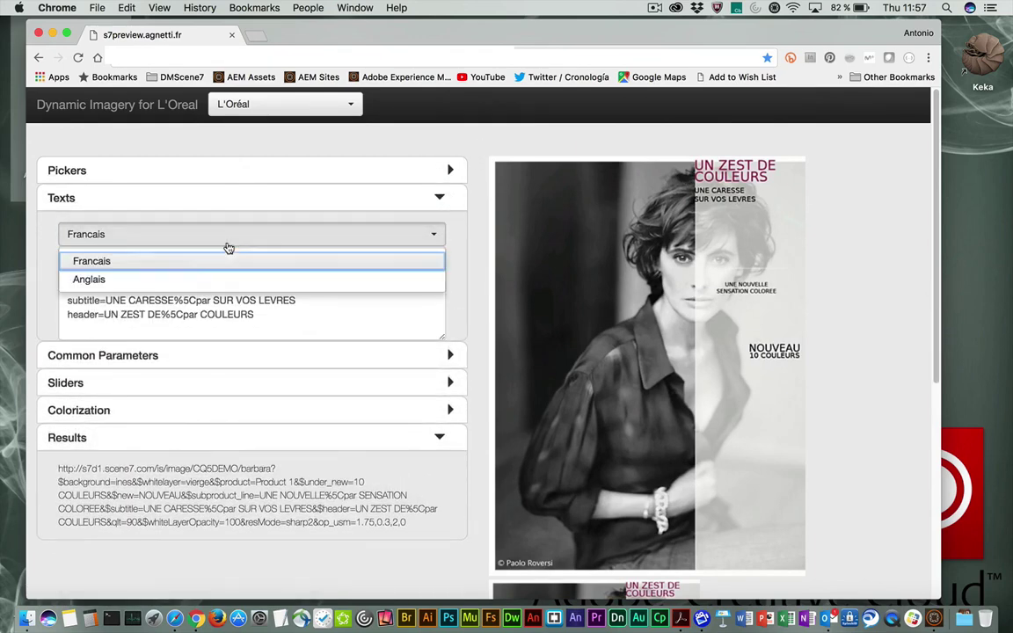
click(220, 279)
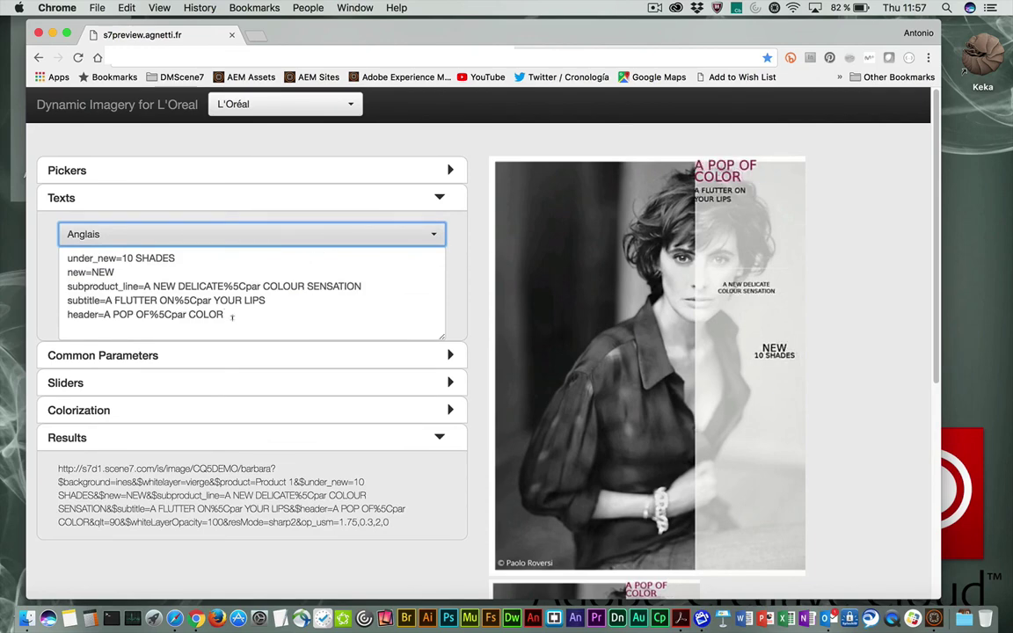
Step: Replace the header value in the Anglais banner texts with COLORES
drag(231, 315, 104, 314)
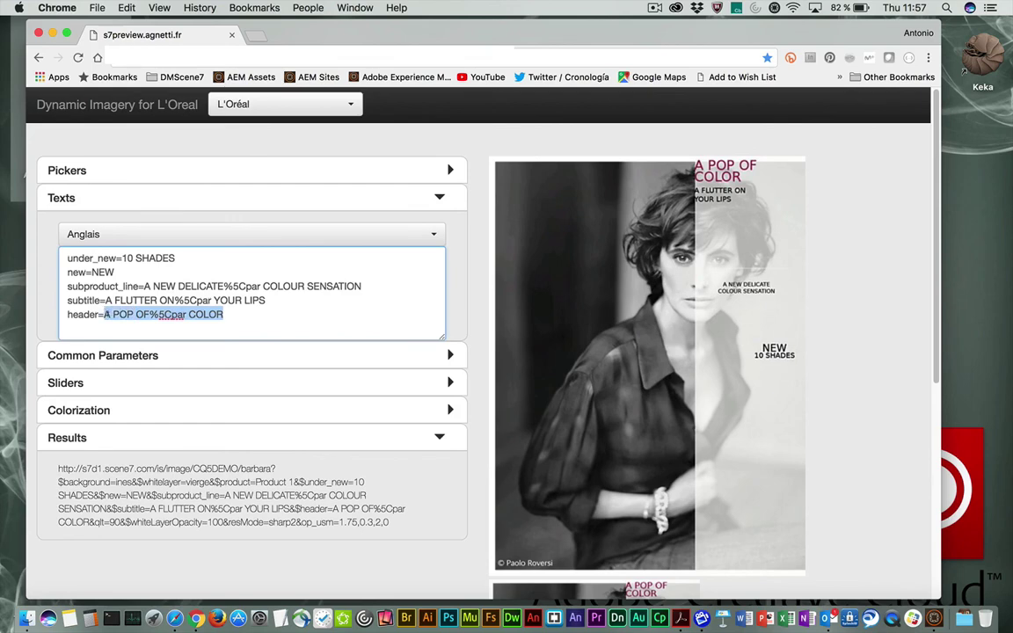
text(COLORE)
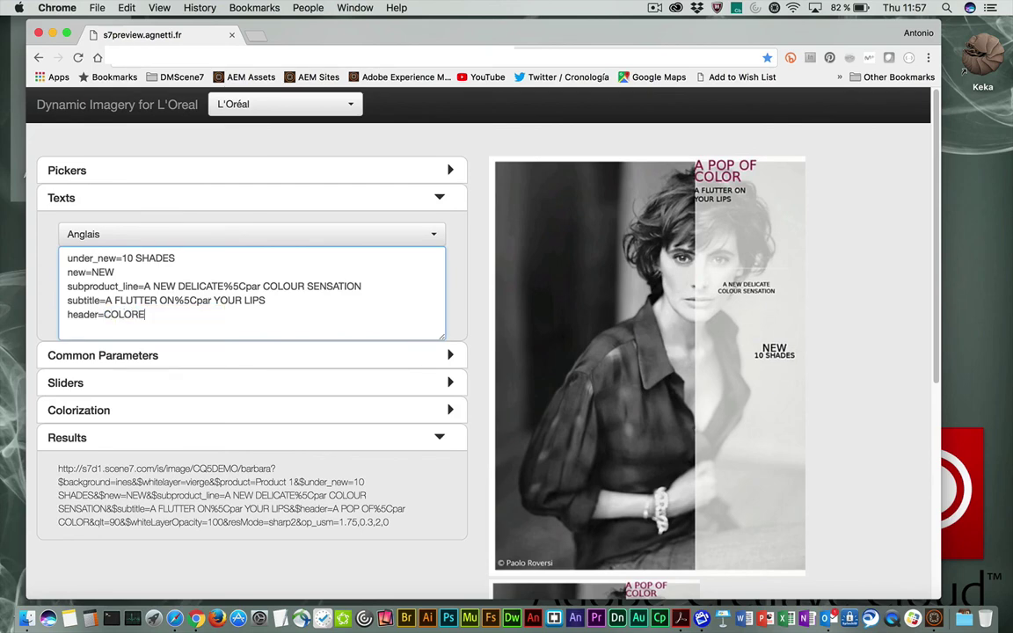
text(S)
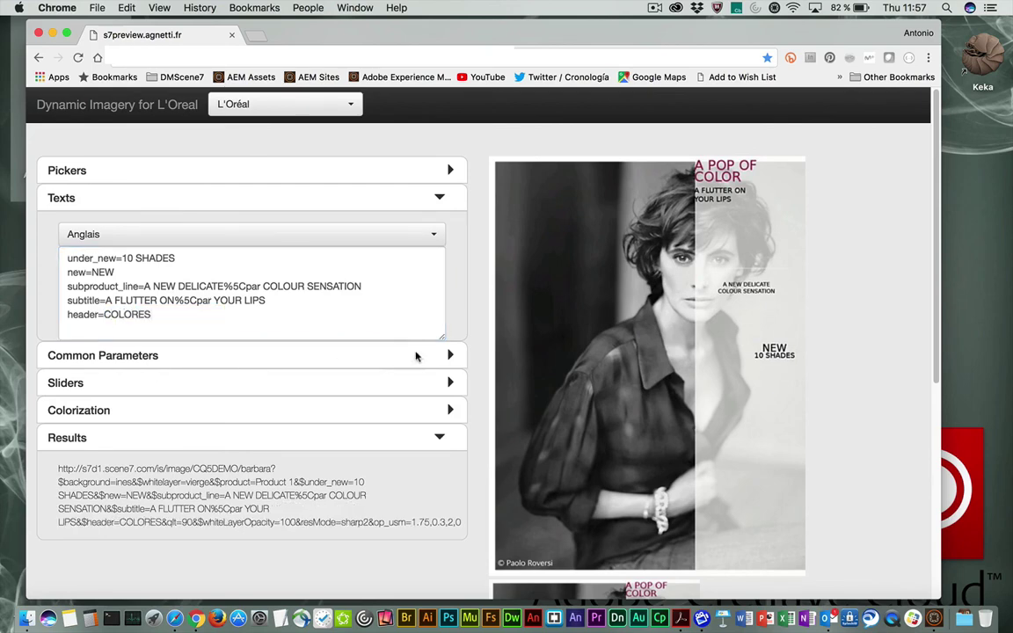
Step: Expand the Common Parameters and Sliders sections and set the left banner opacity to 50%
click(448, 356)
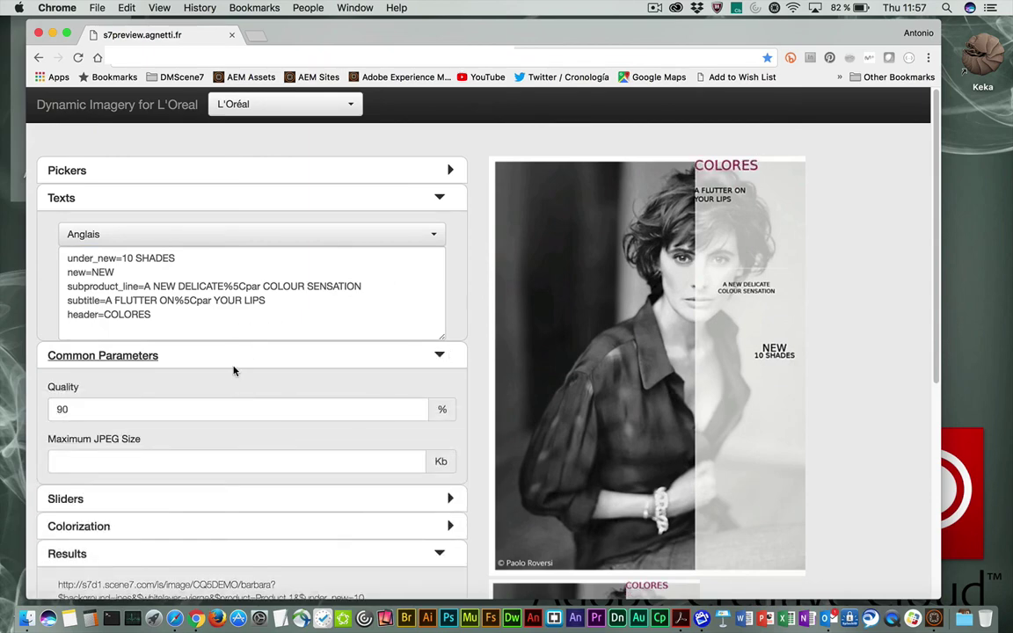
scroll(233, 371, down, 2)
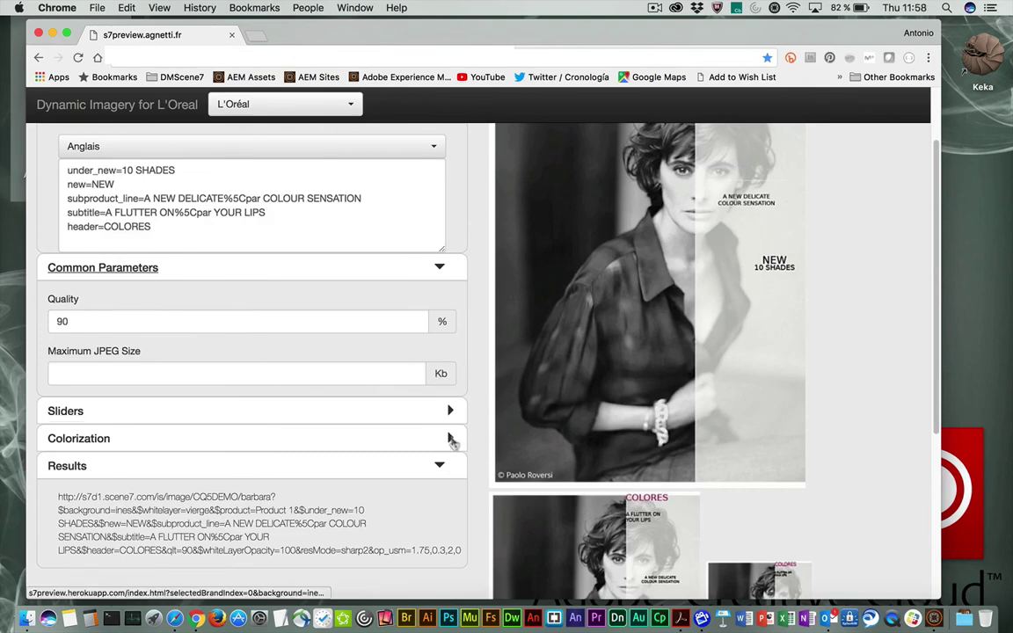
click(448, 413)
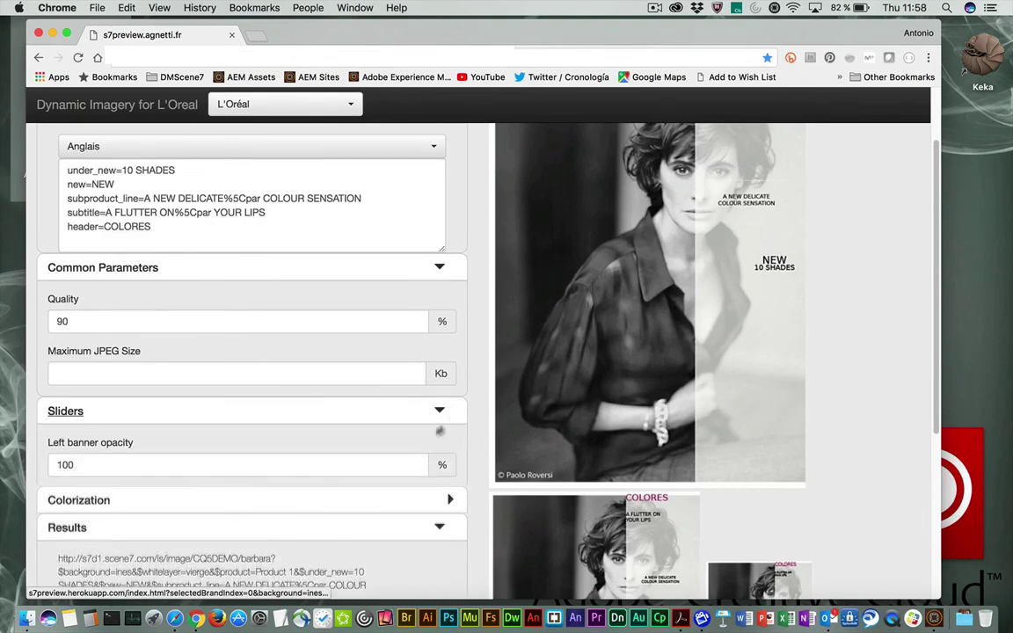
double_click(173, 466)
text(50)
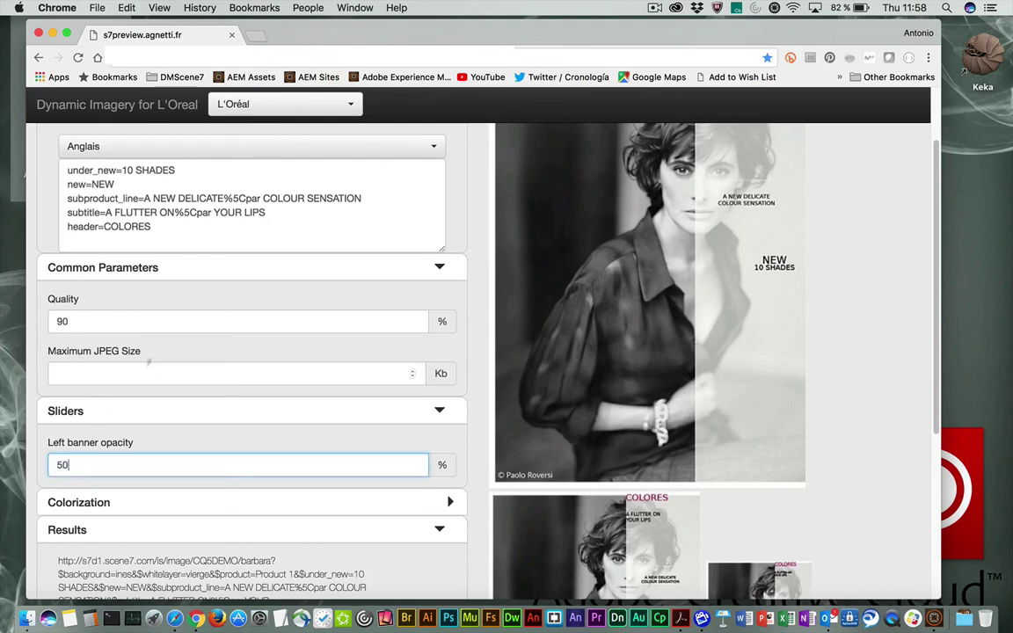
click(400, 322)
scroll(644, 350, up, 1)
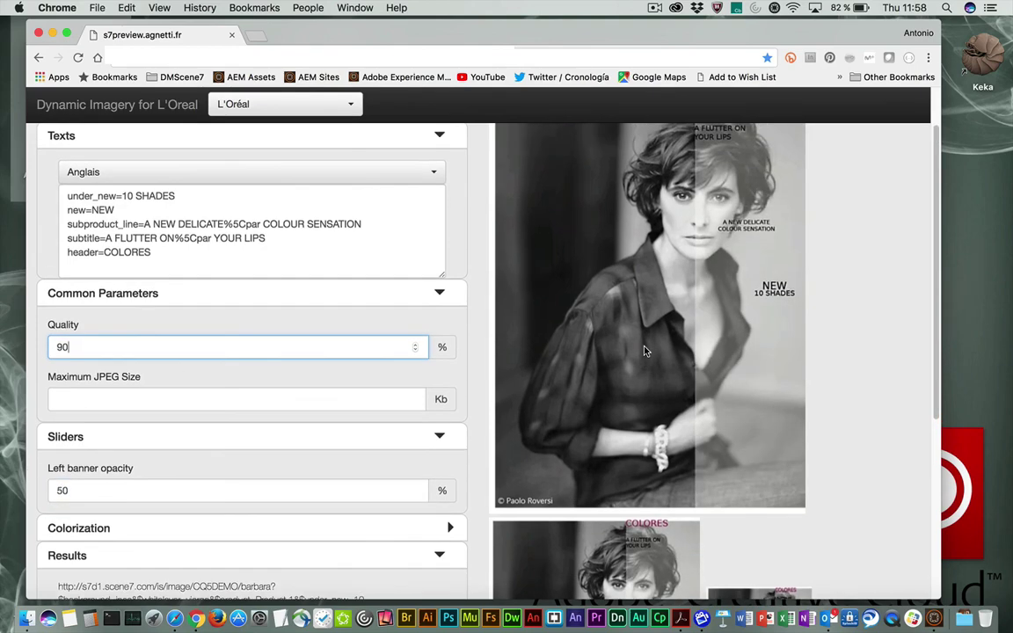
scroll(644, 350, up, 2)
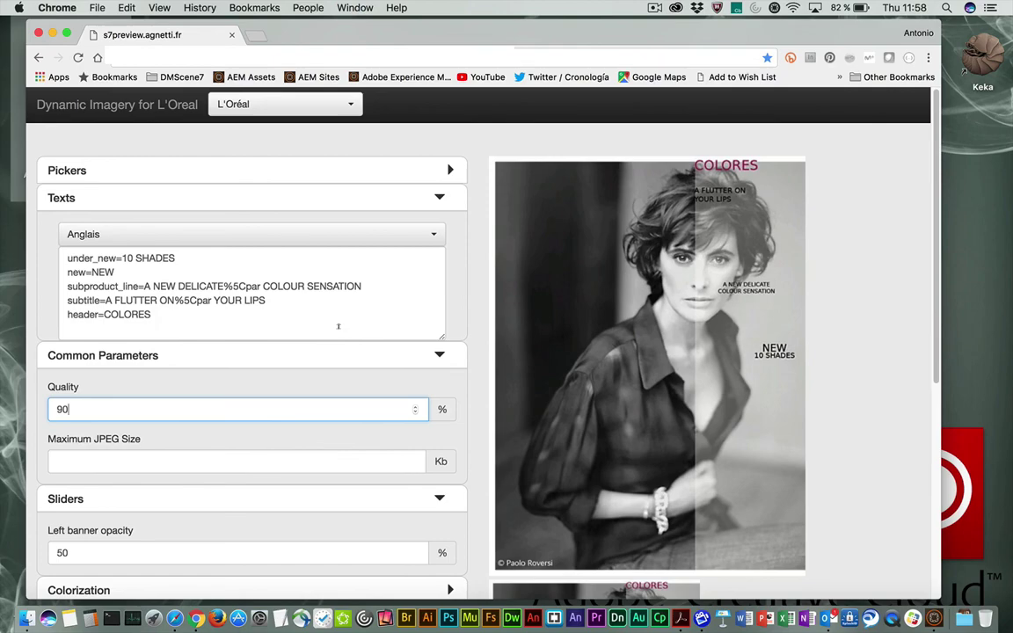
Step: Examine the smaller renditions of the banner and the image URL under Results
scroll(834, 376, down, 5)
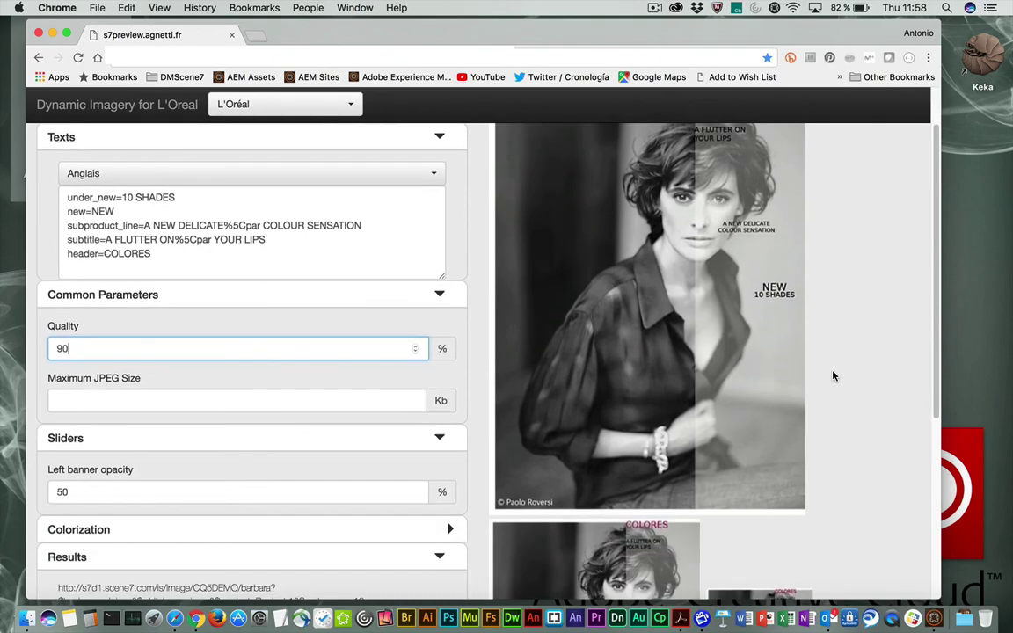
scroll(834, 376, down, 8)
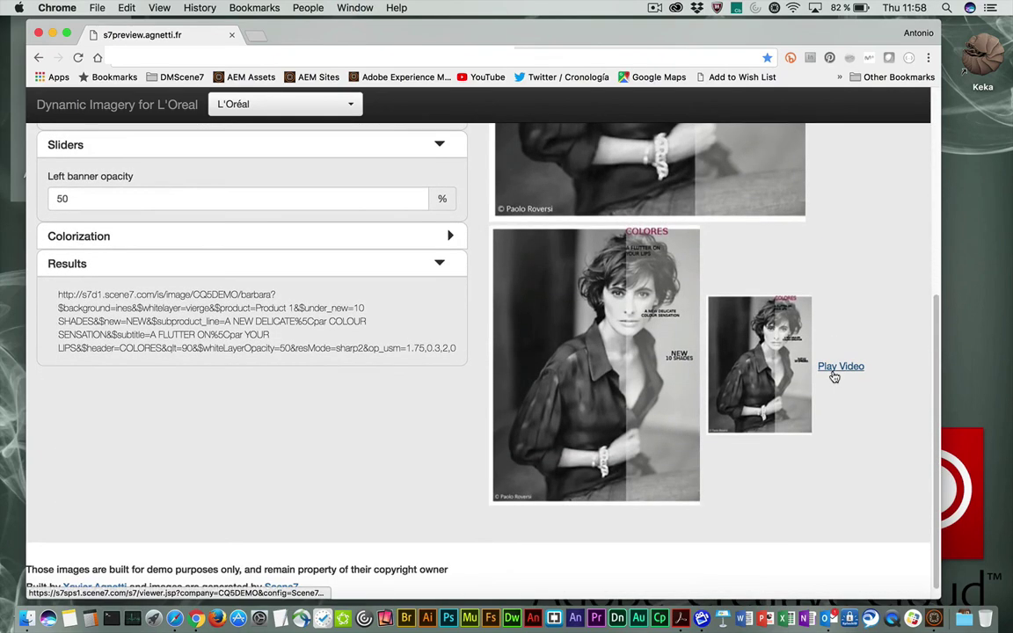
scroll(859, 441, up, 1)
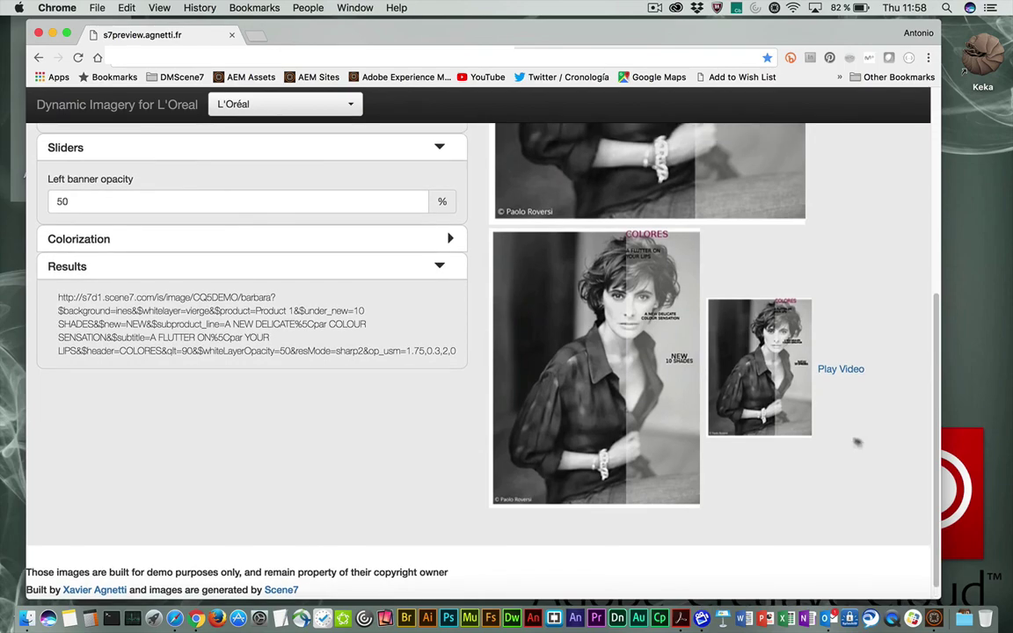
scroll(667, 345, up, 12)
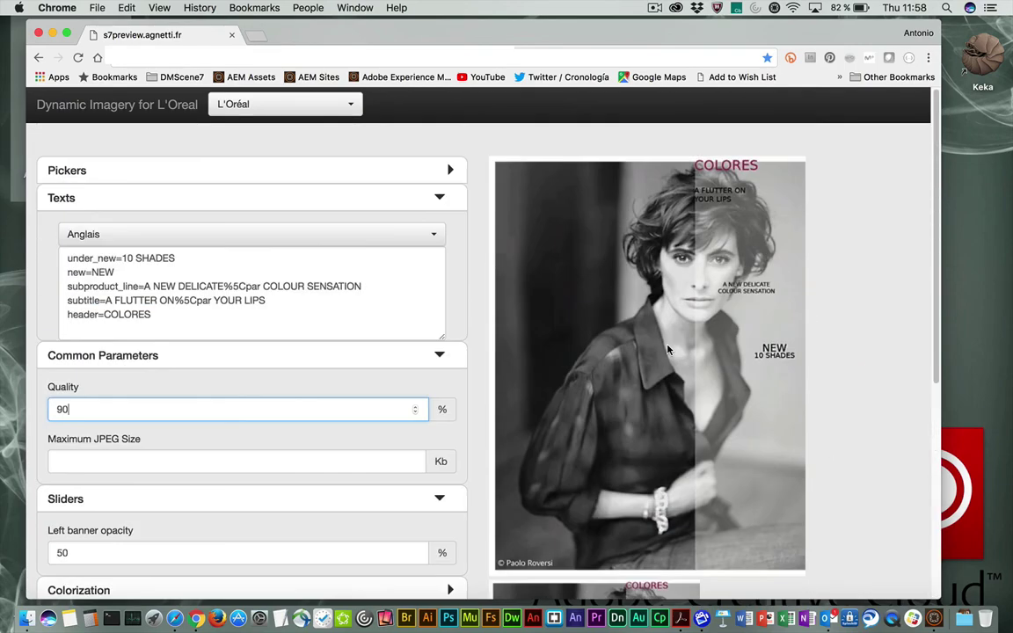
key(super+shift+3)
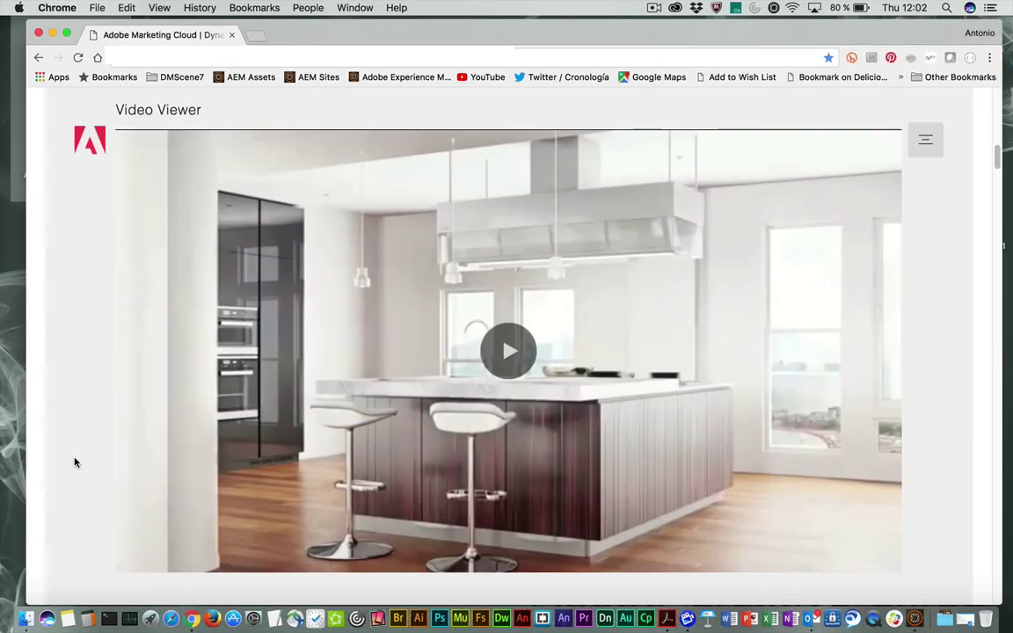
Step: Play the kitchen video in the Adobe Marketing Cloud demo's Video Viewer and preview it in the tablet and mobile layouts
scroll(75, 461, down, 2)
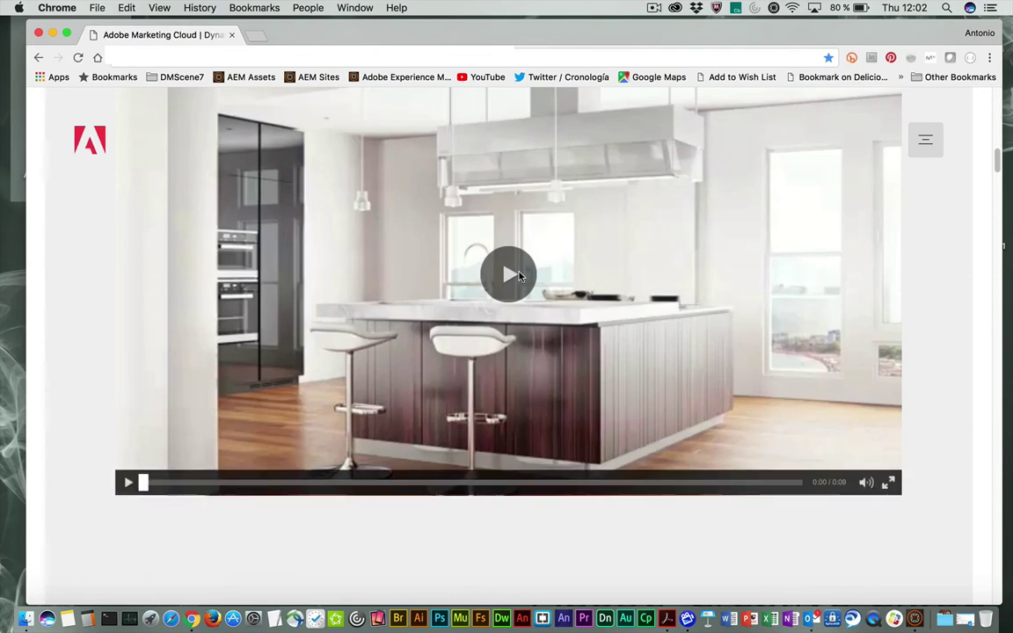
scroll(98, 352, up, 5)
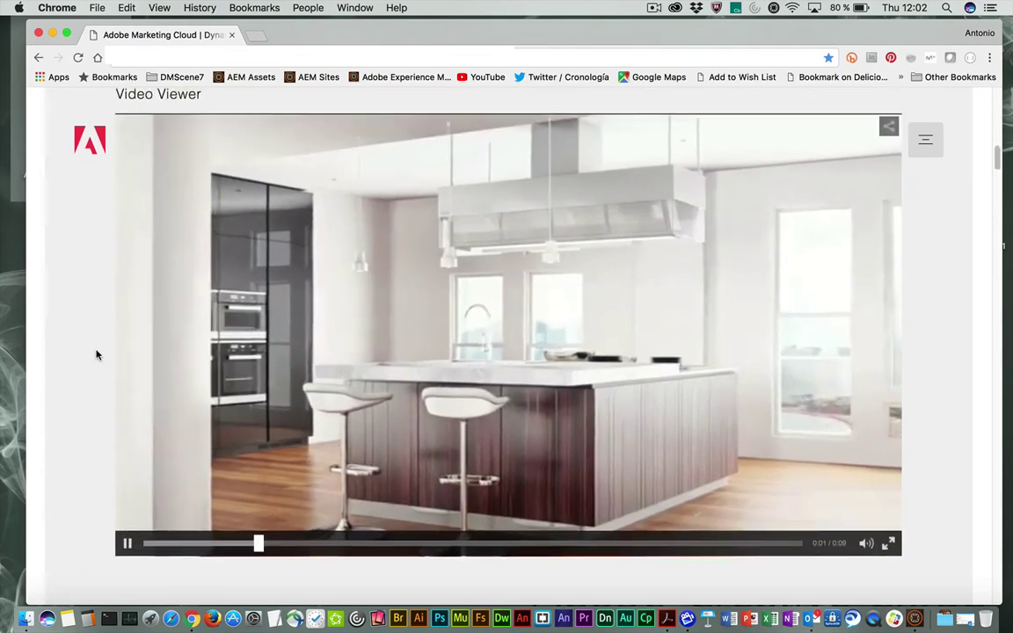
click(511, 130)
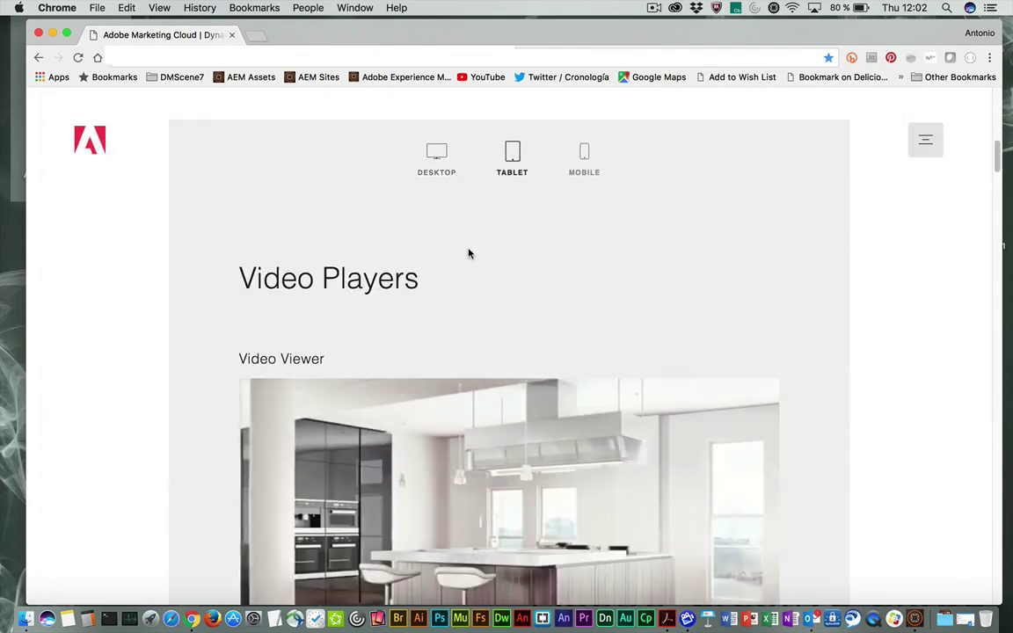
scroll(468, 253, down, 3)
scroll(567, 119, up, 1)
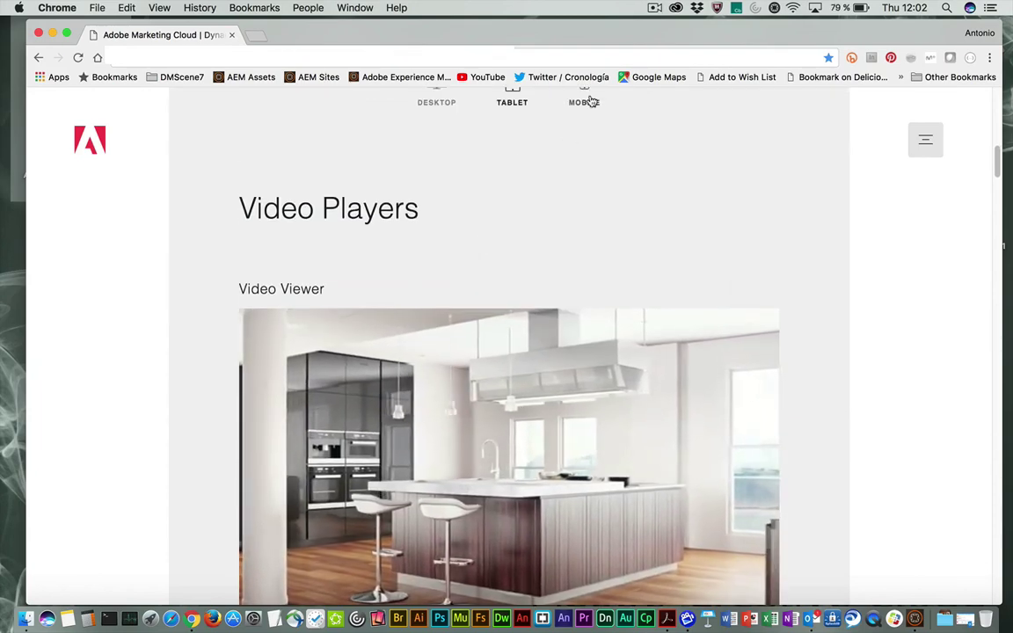
click(582, 102)
scroll(543, 209, down, 1)
scroll(543, 208, up, 2)
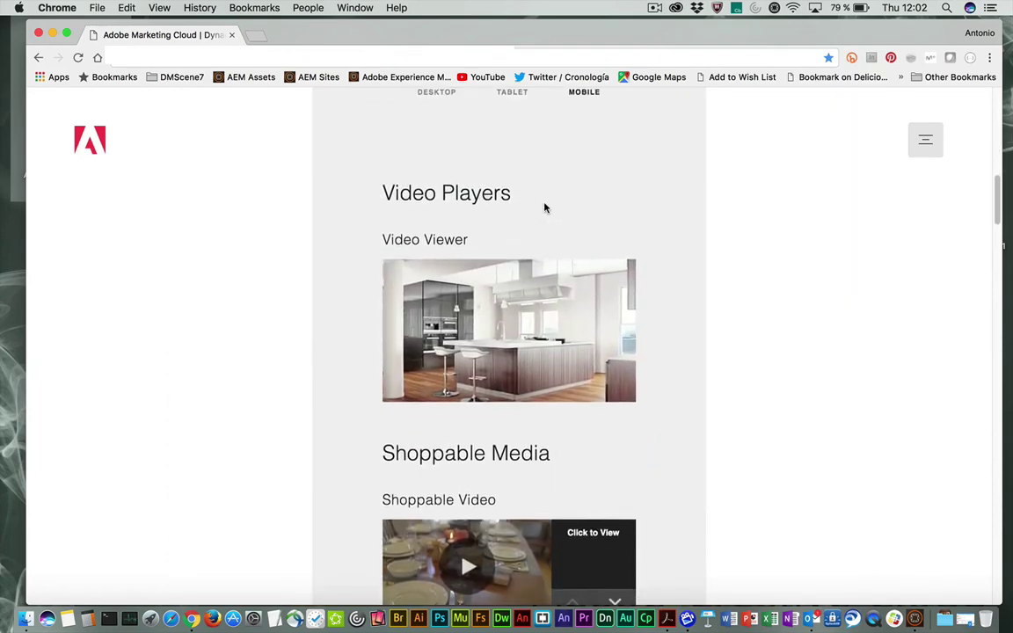
scroll(237, 302, up, 1)
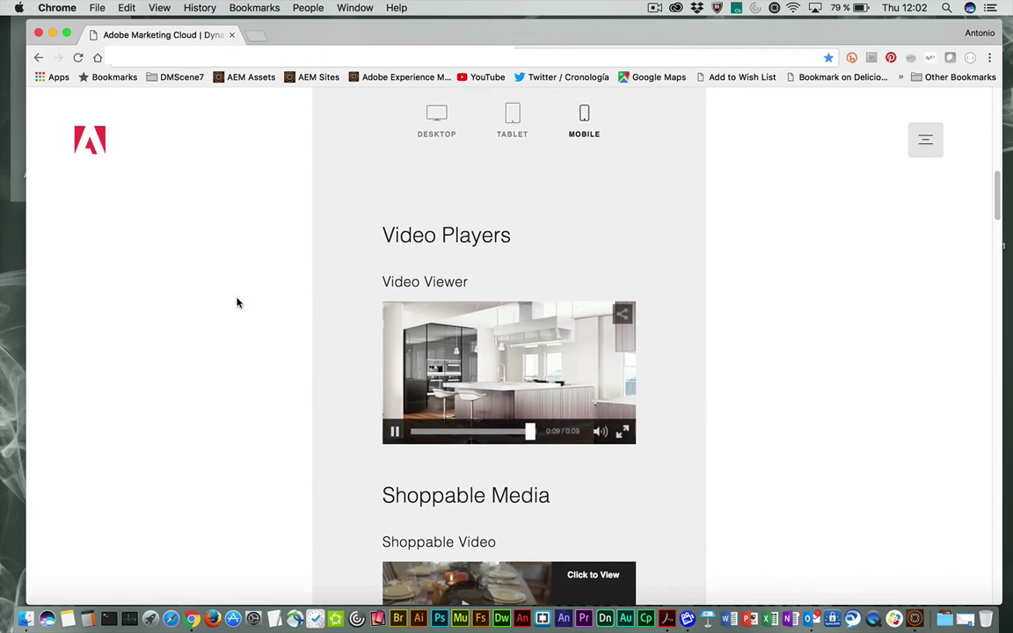